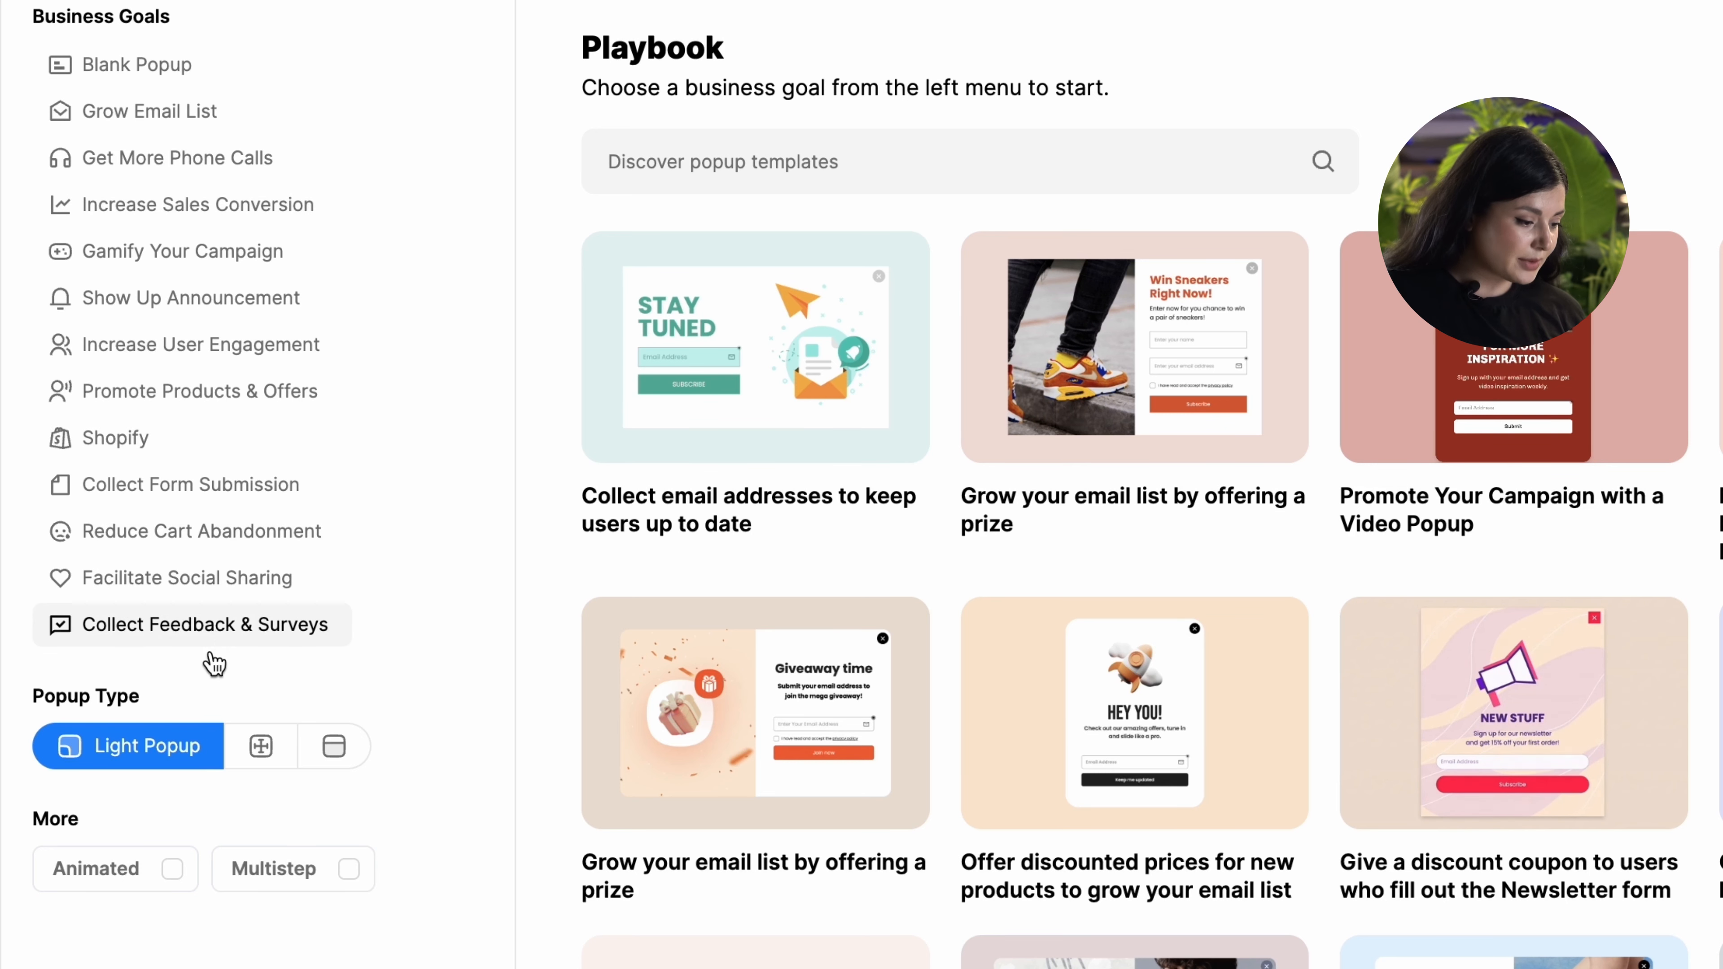
Step: Browse fullscreen, floating bar, animated and multistep template filters, then return to light popups
click(244, 752)
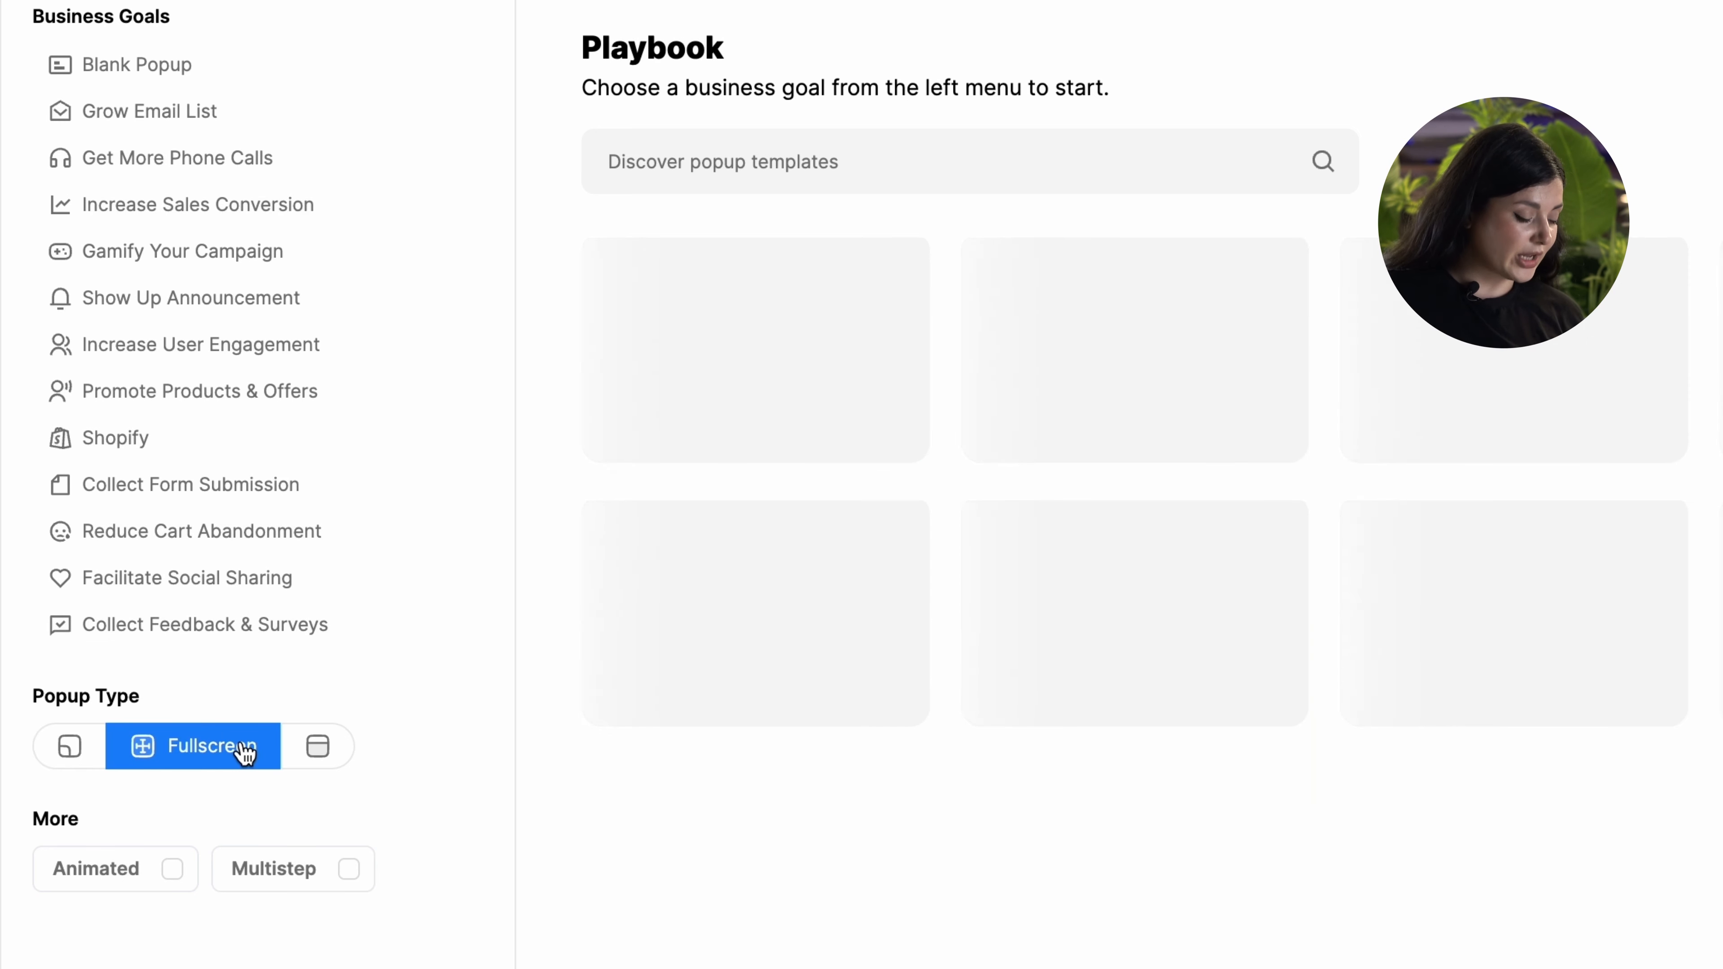
click(330, 758)
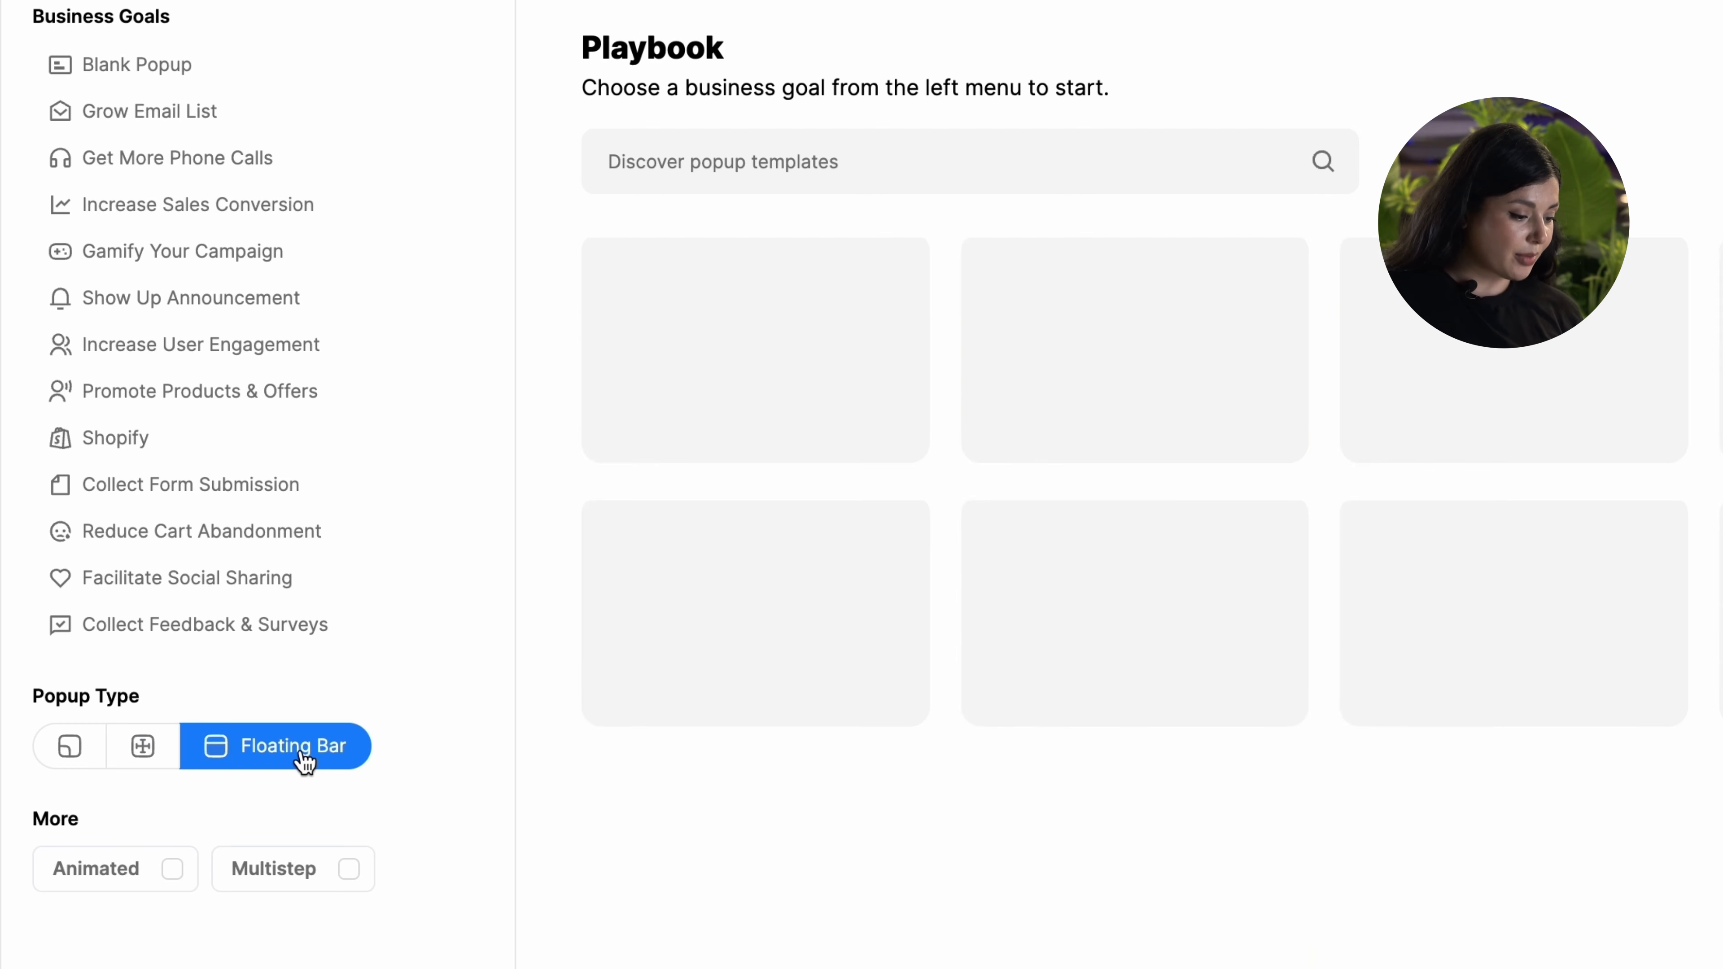
click(97, 754)
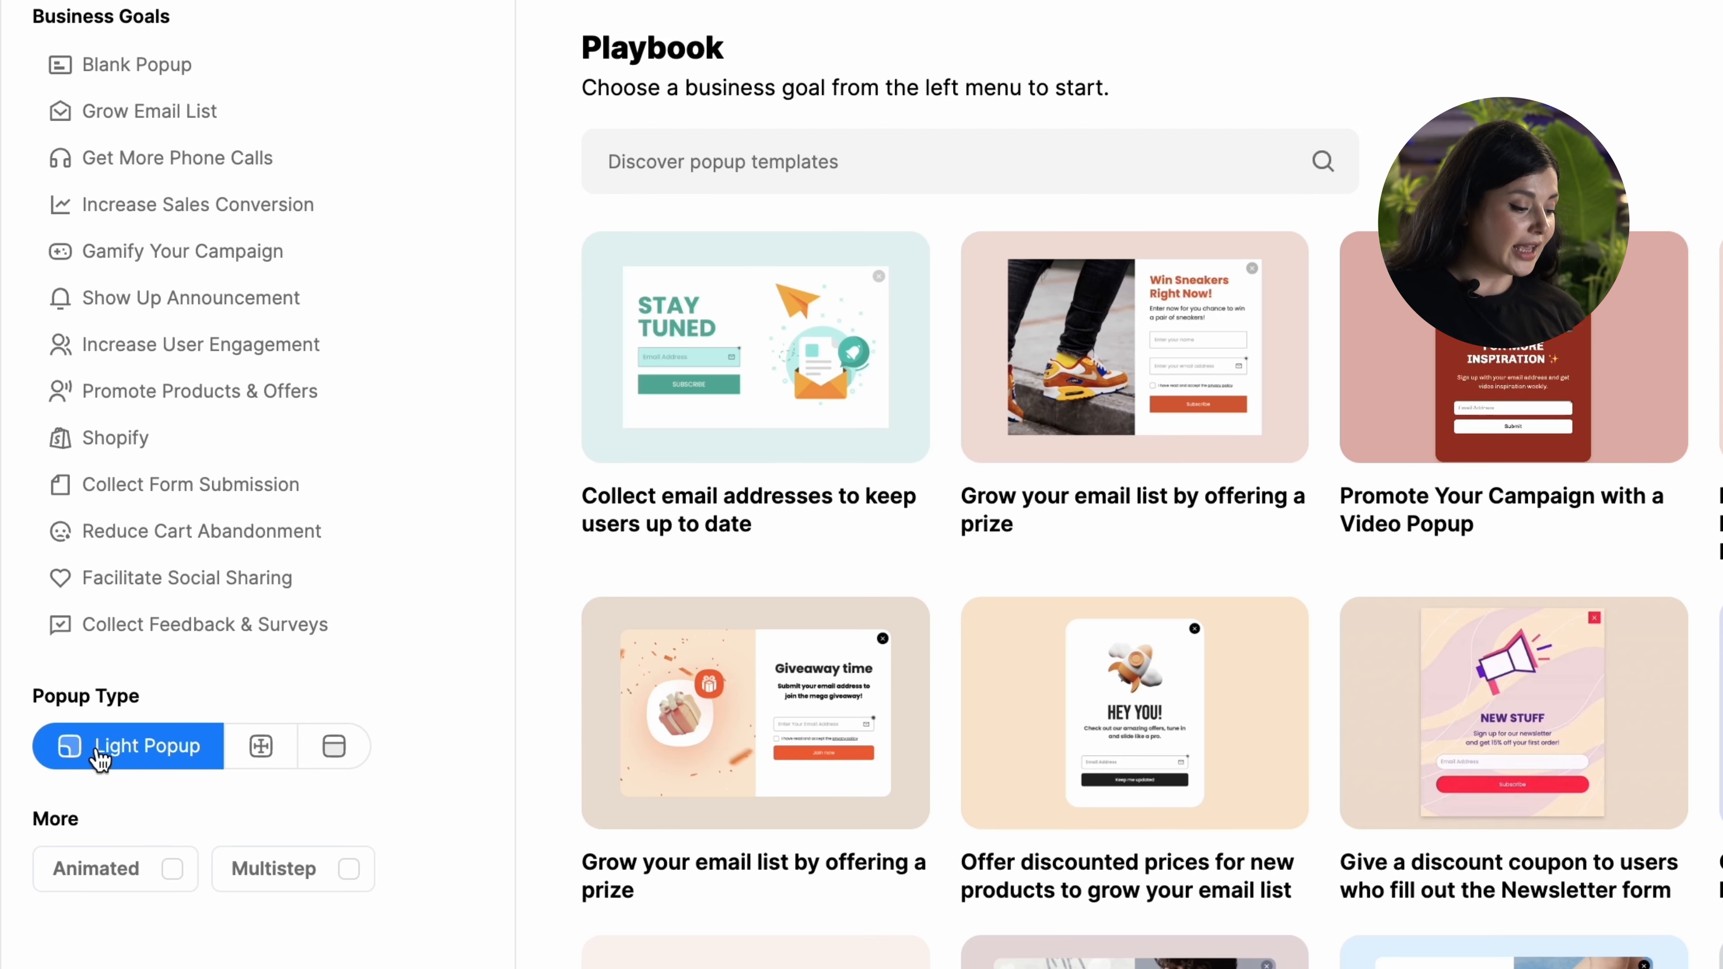
click(173, 870)
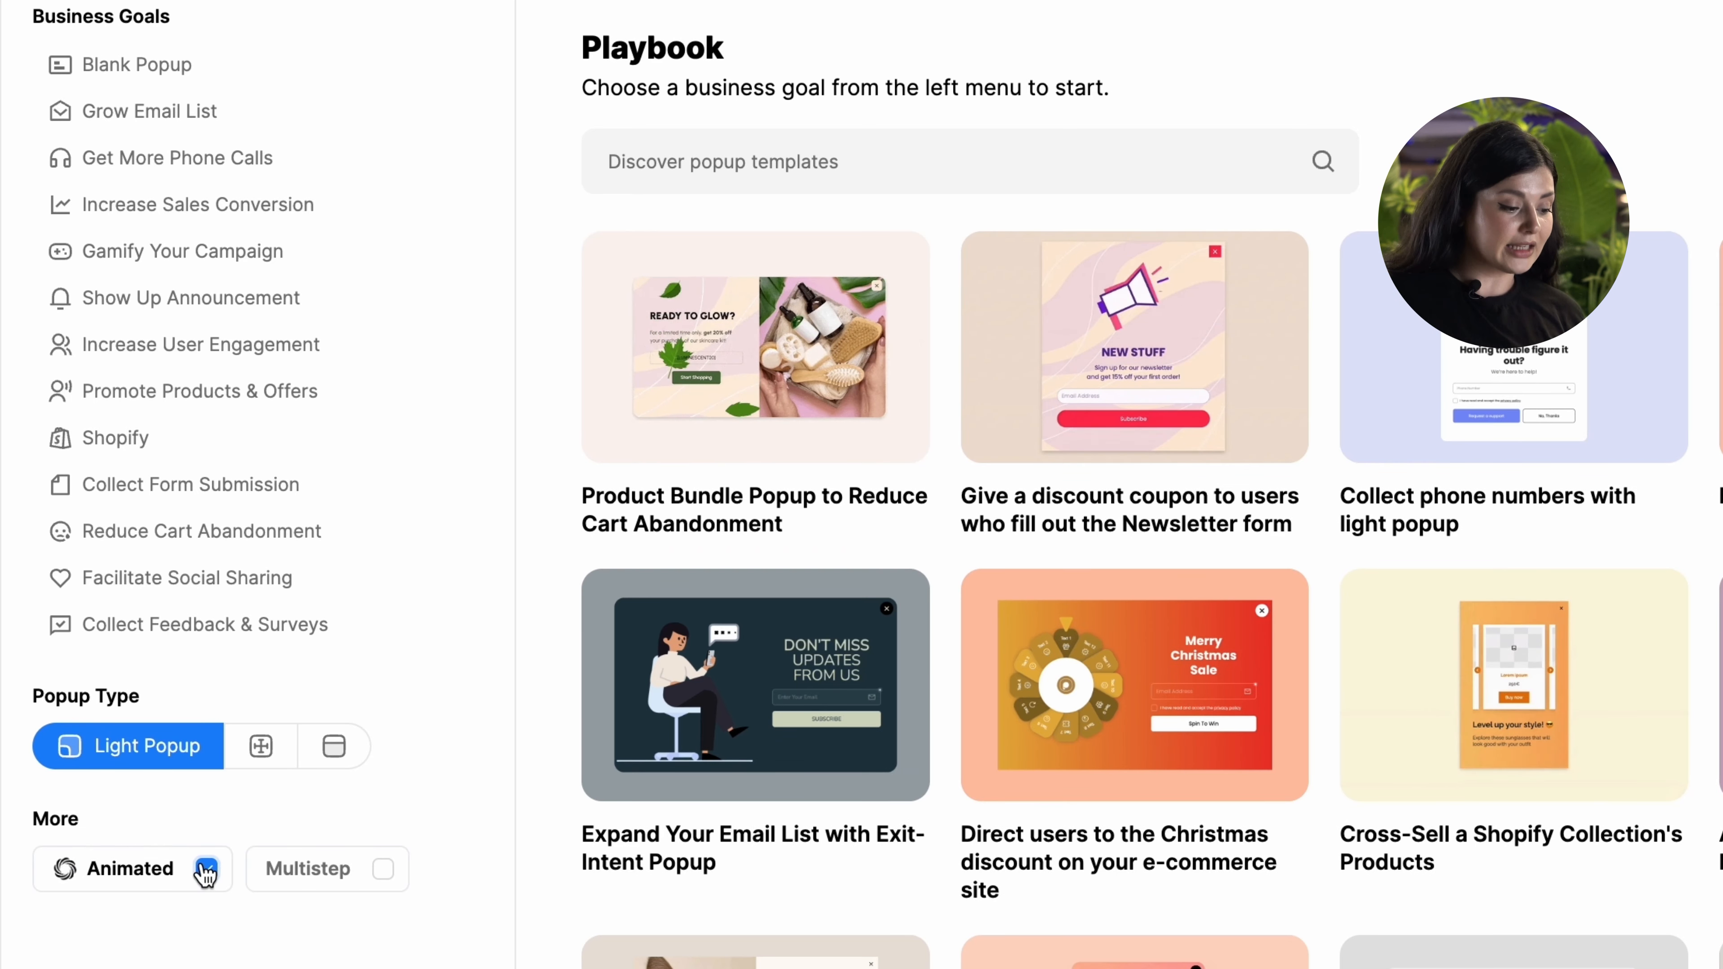
click(196, 873)
click(370, 873)
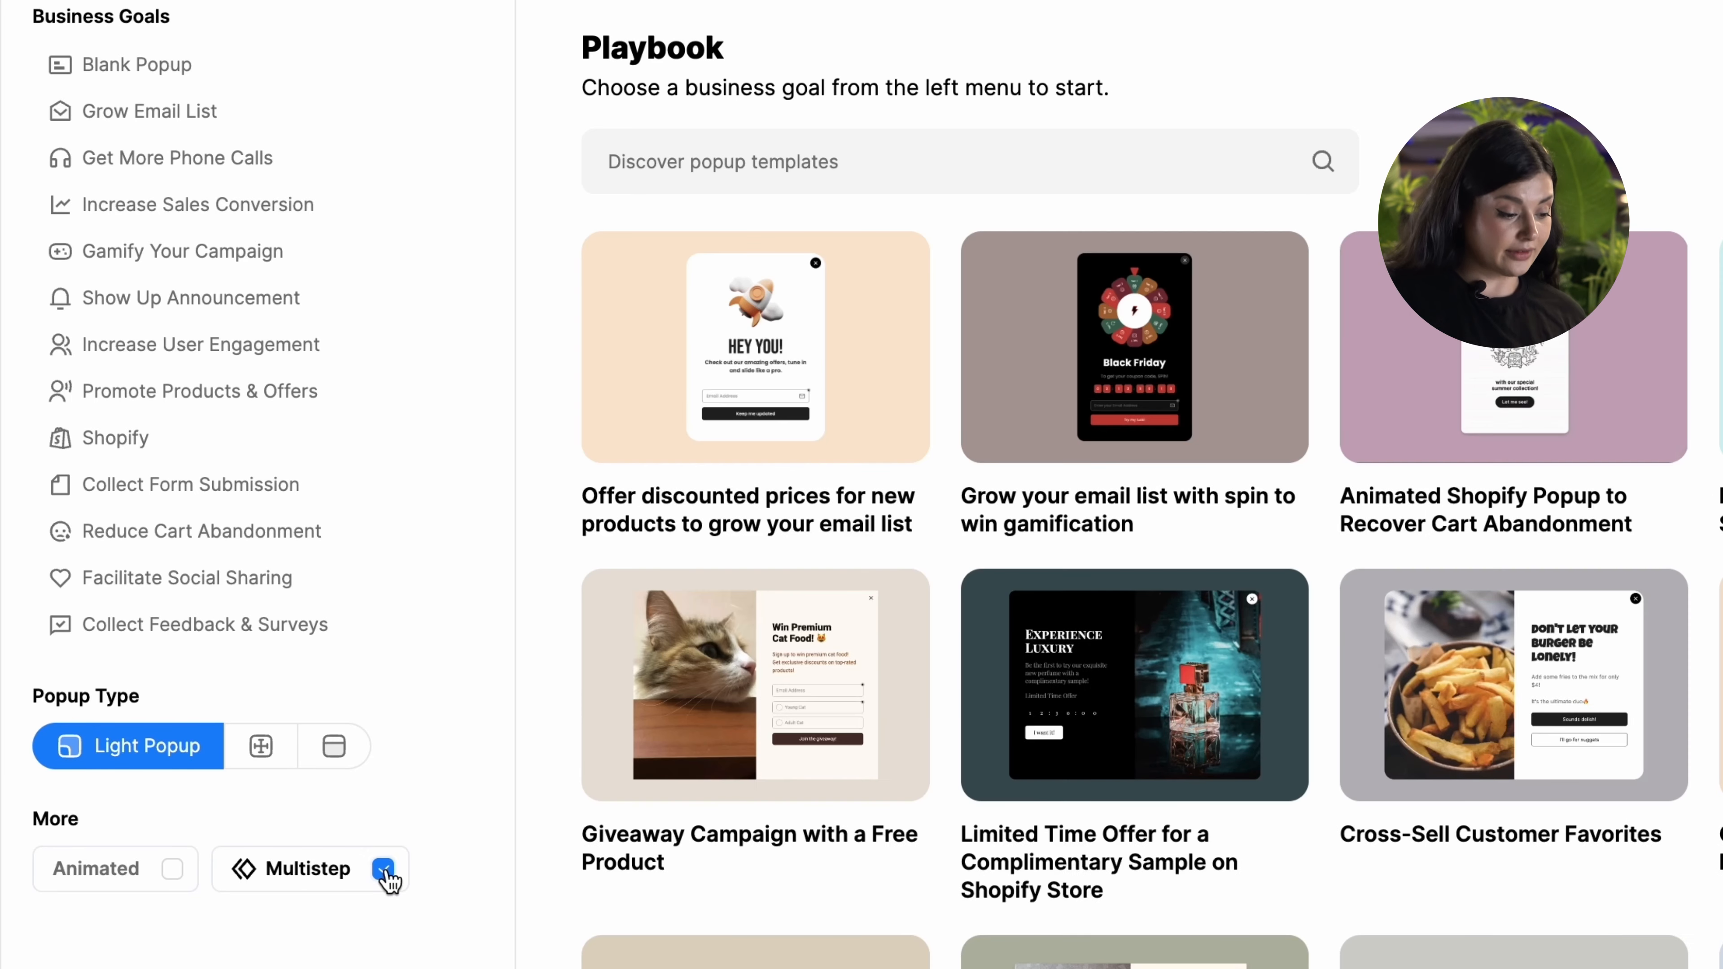
click(384, 870)
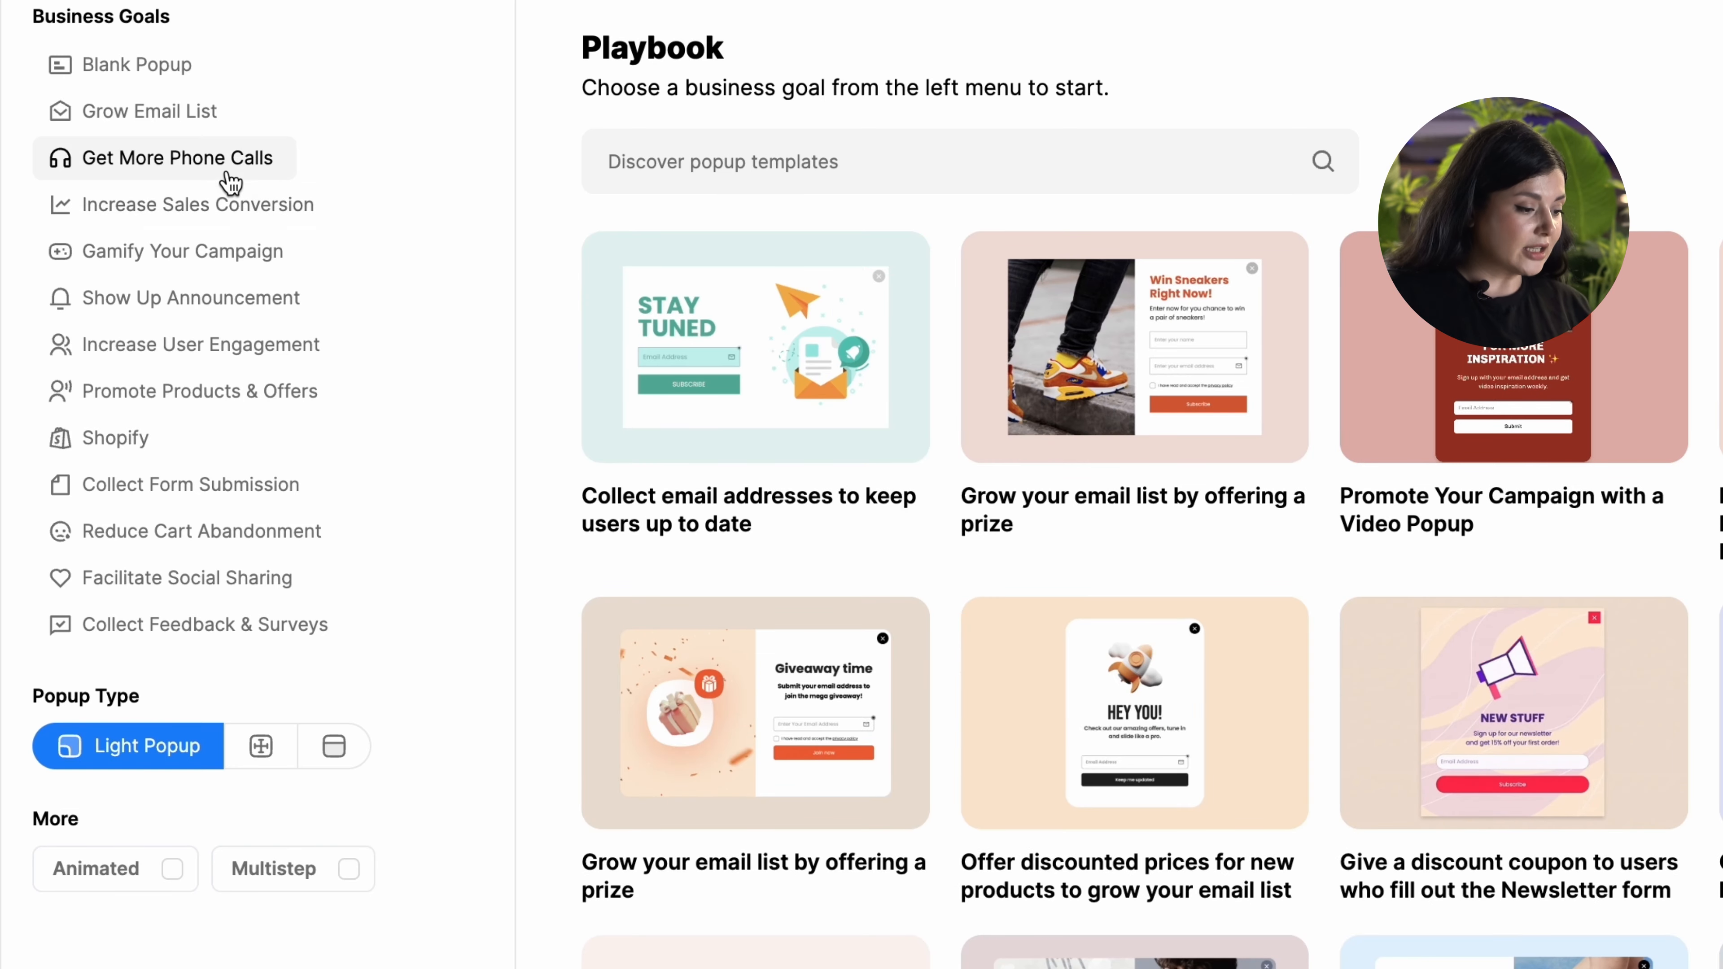
Step: Preview all steps of the Get More Phone Calls SMS Product/Service Updates template and select it
click(230, 175)
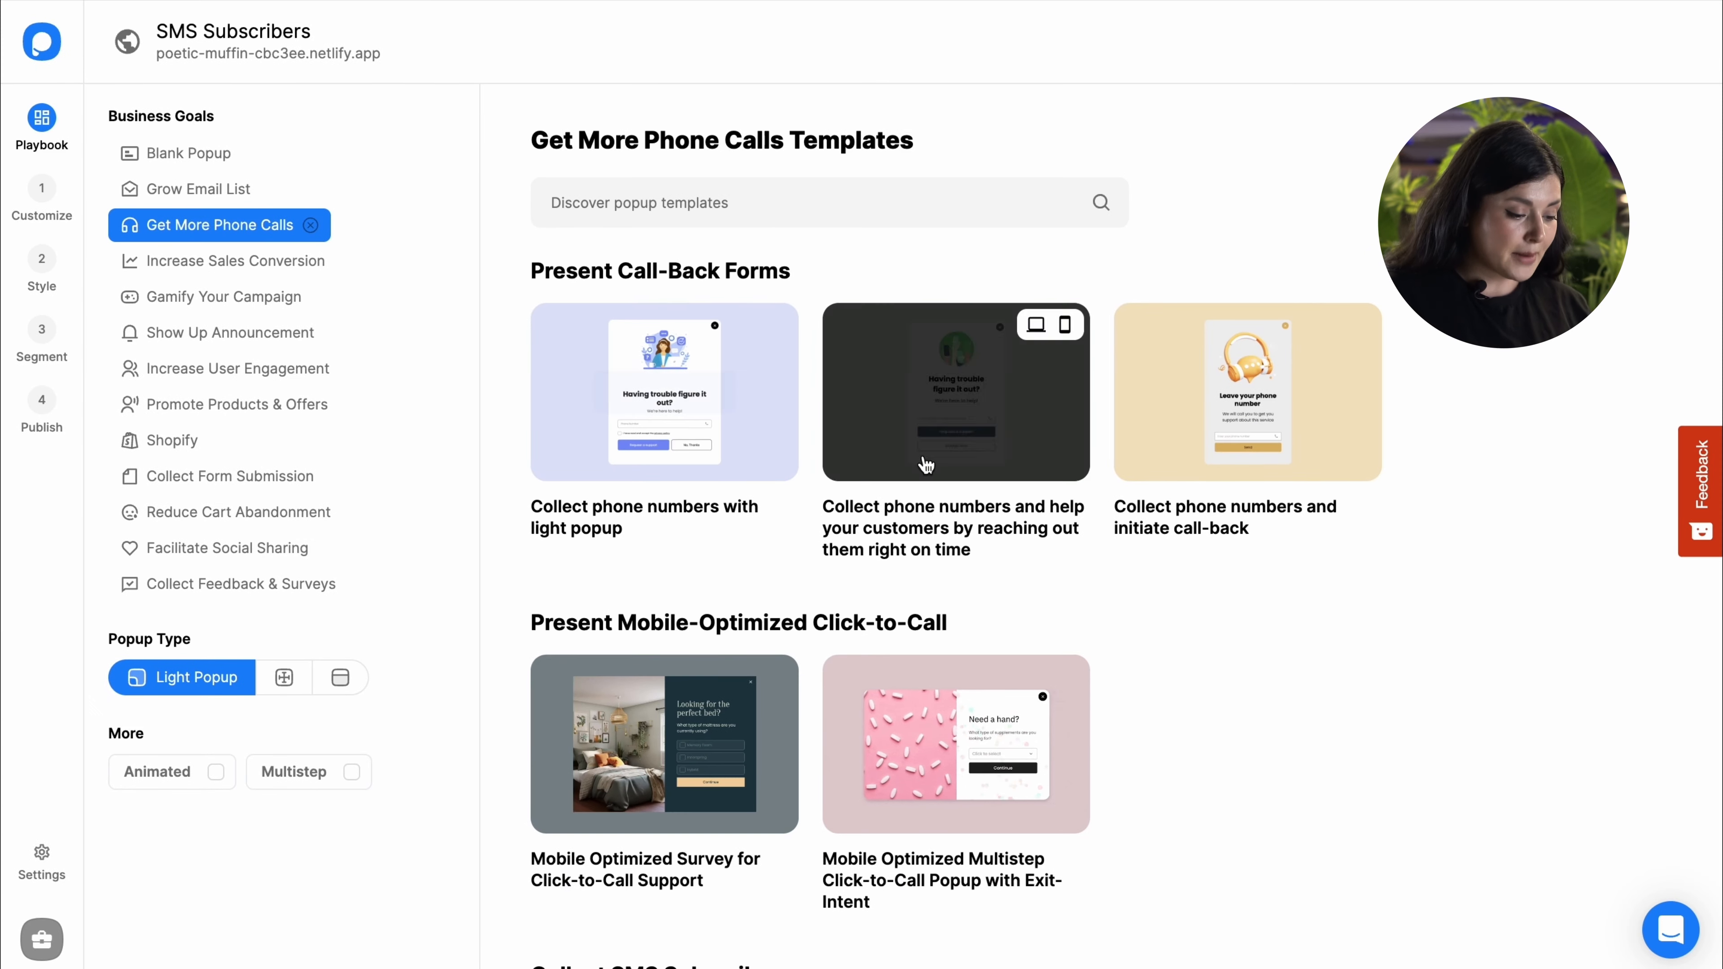
scroll(1182, 589, down, 8)
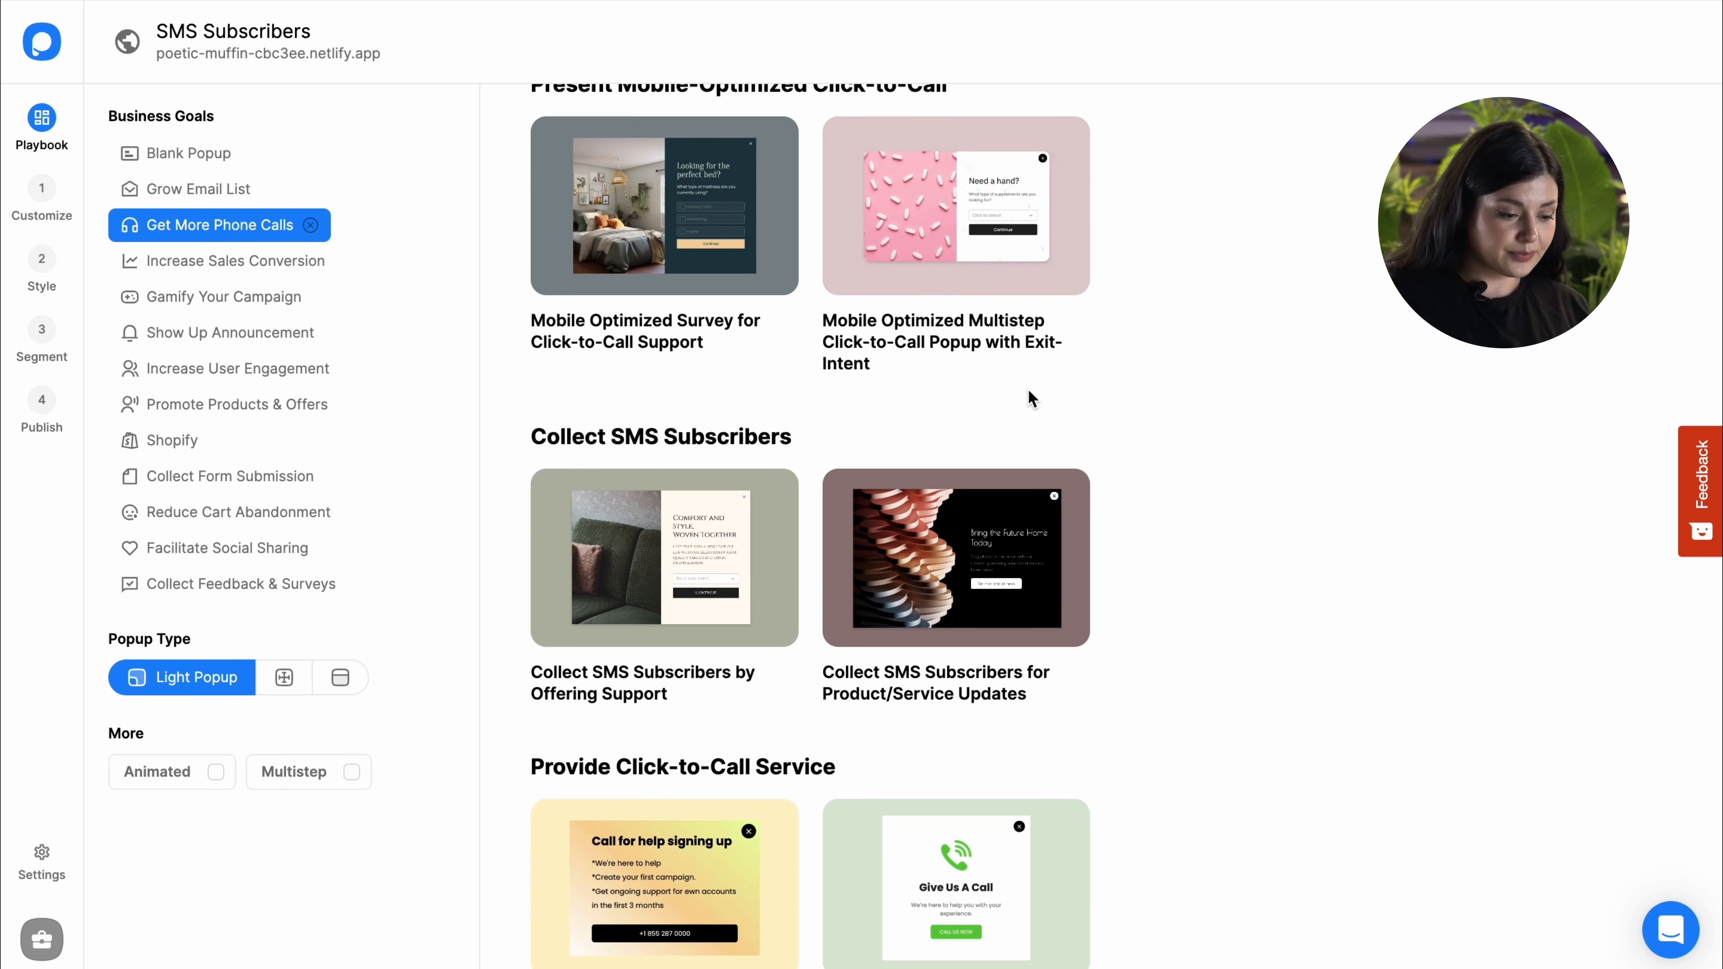
click(1008, 569)
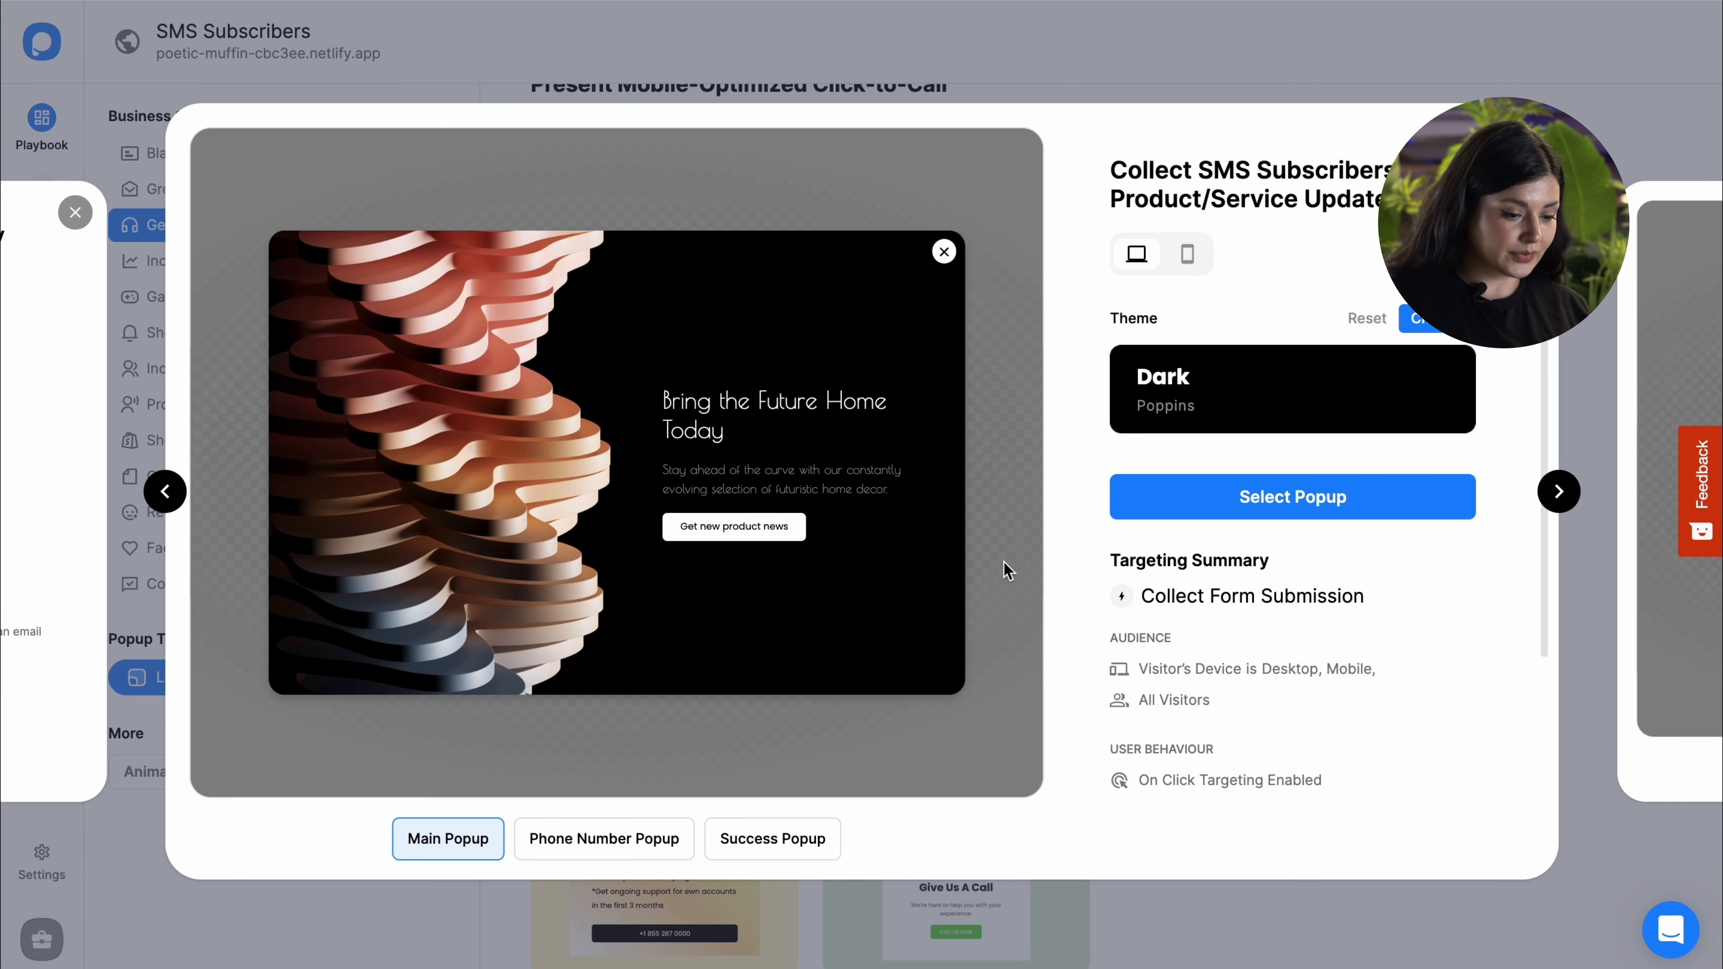
click(673, 847)
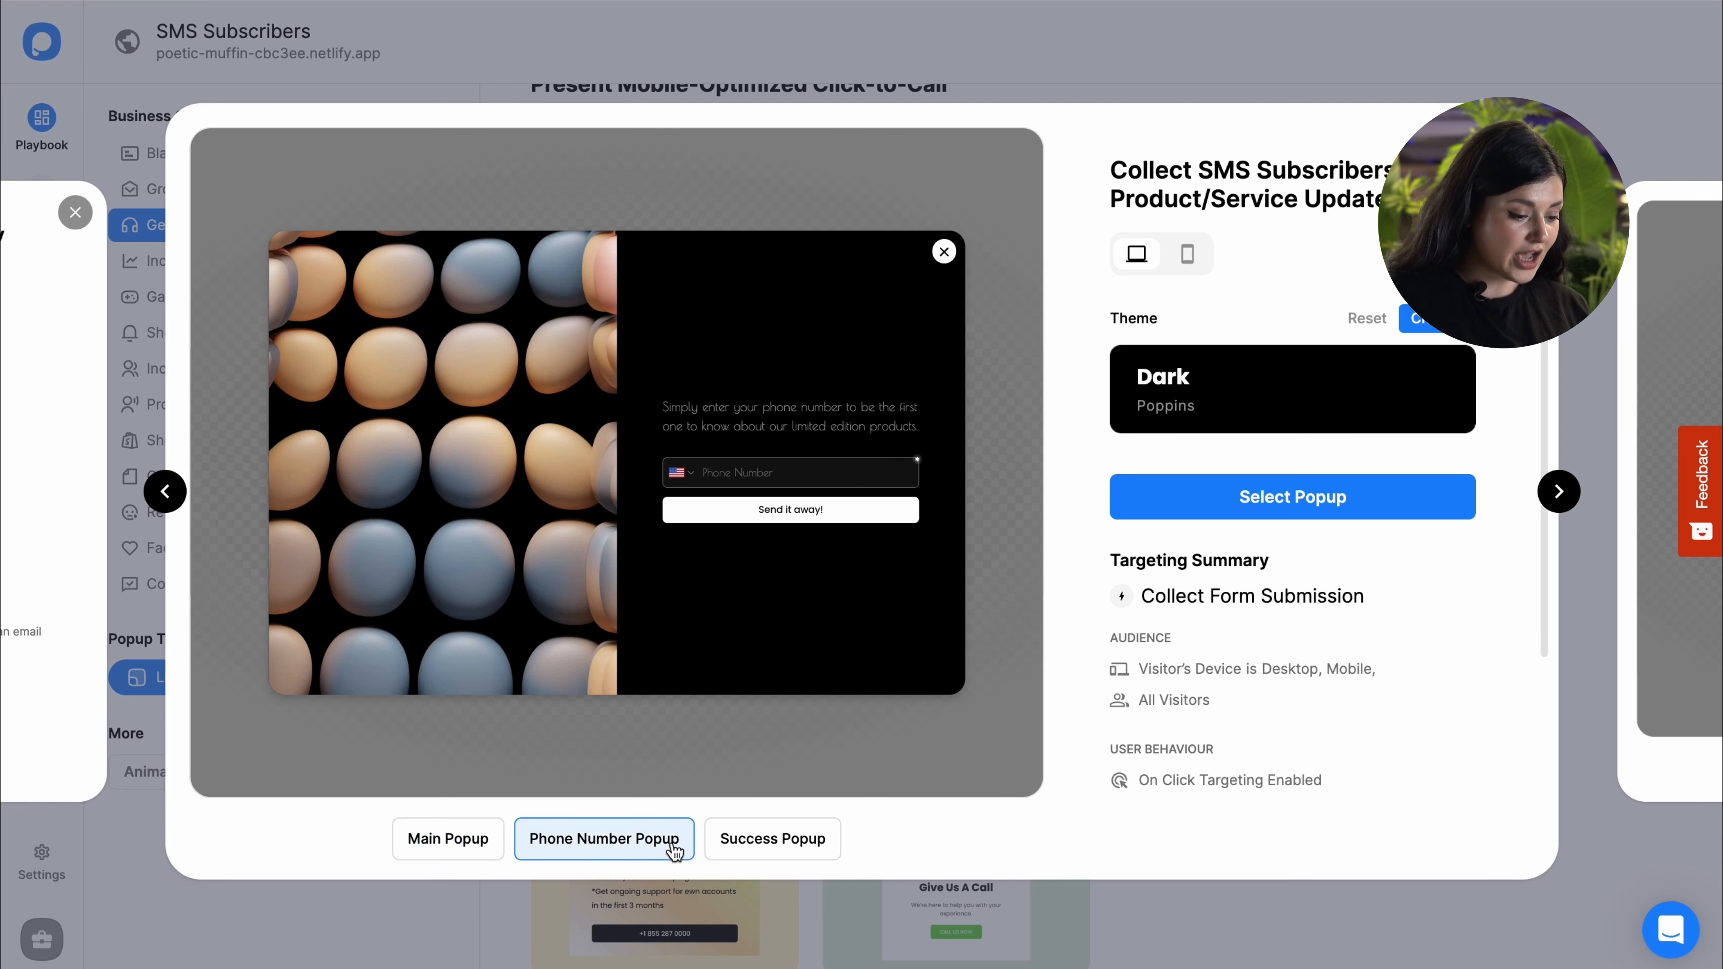
click(740, 847)
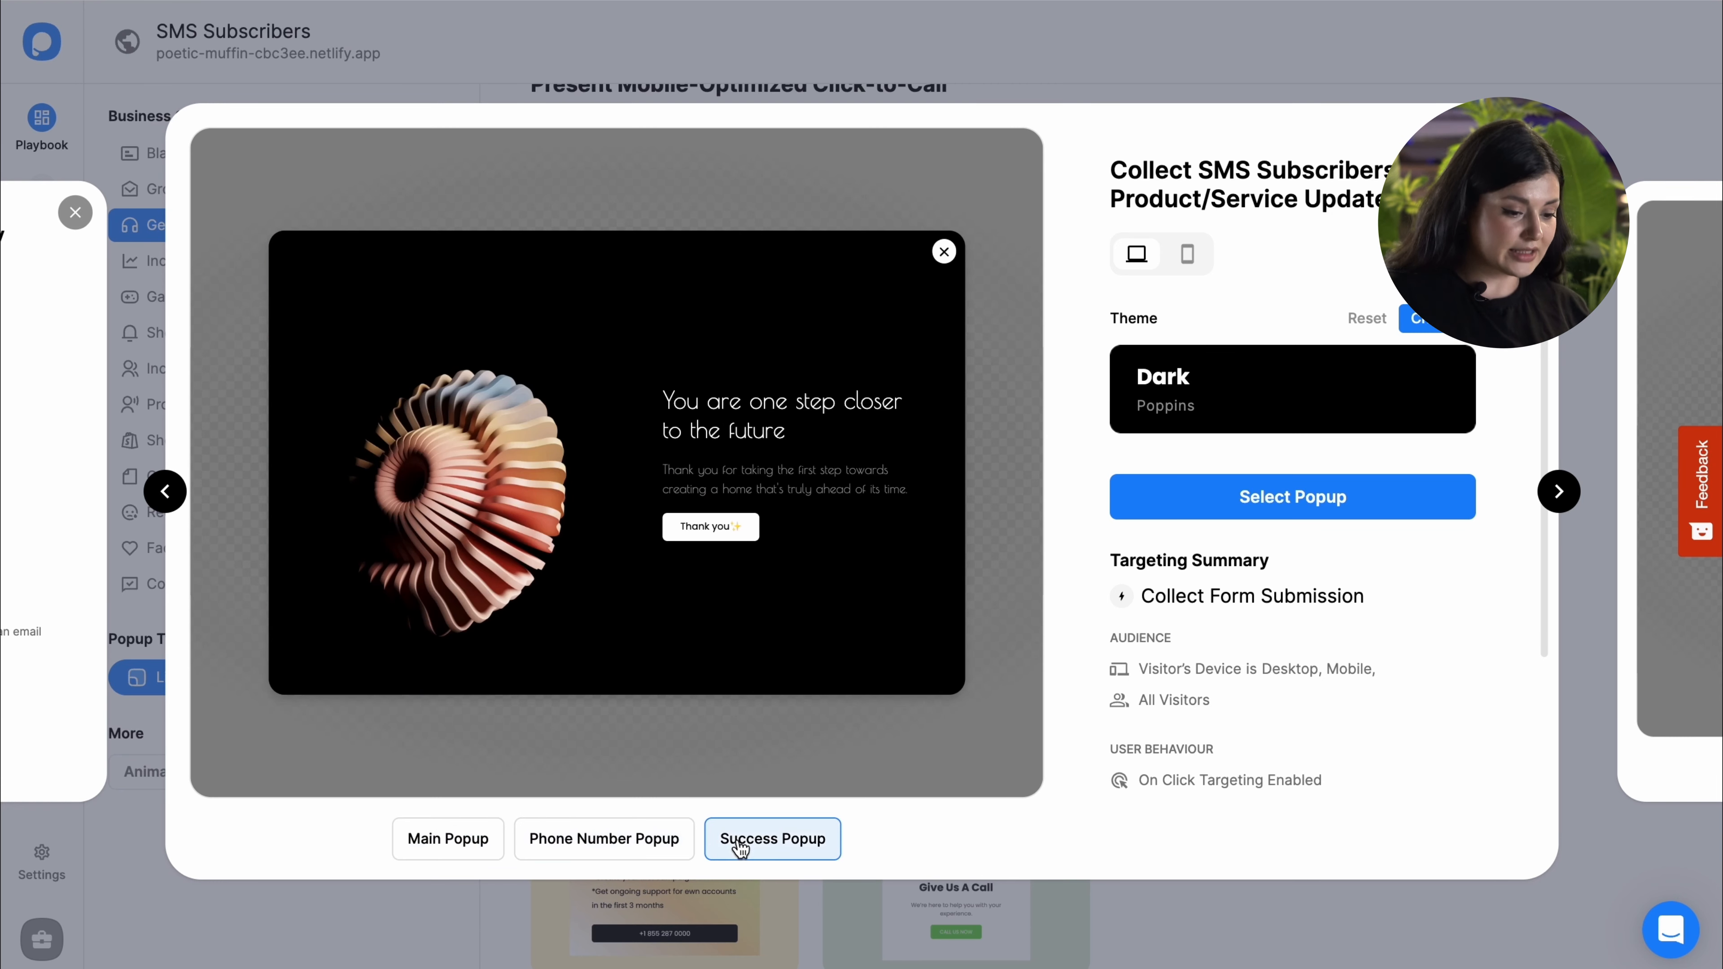
click(468, 847)
click(1359, 512)
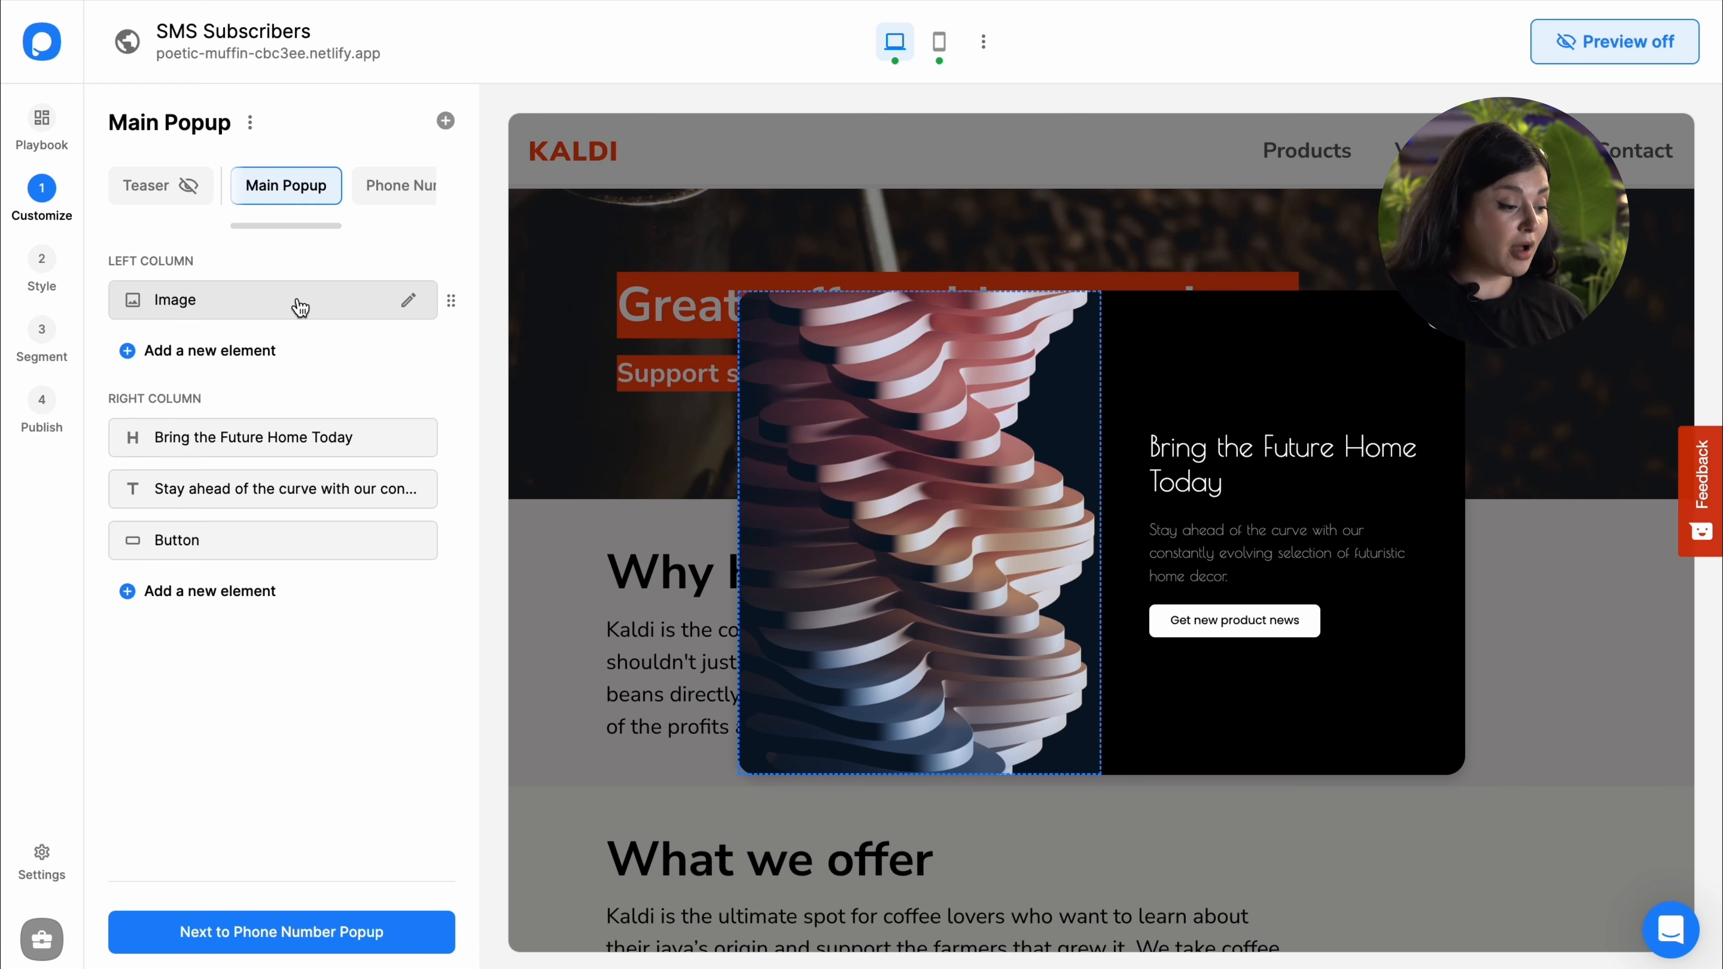
Step: Replace the main popup's abstract sculpture image with shoes-shopping.png from Downloads
click(257, 351)
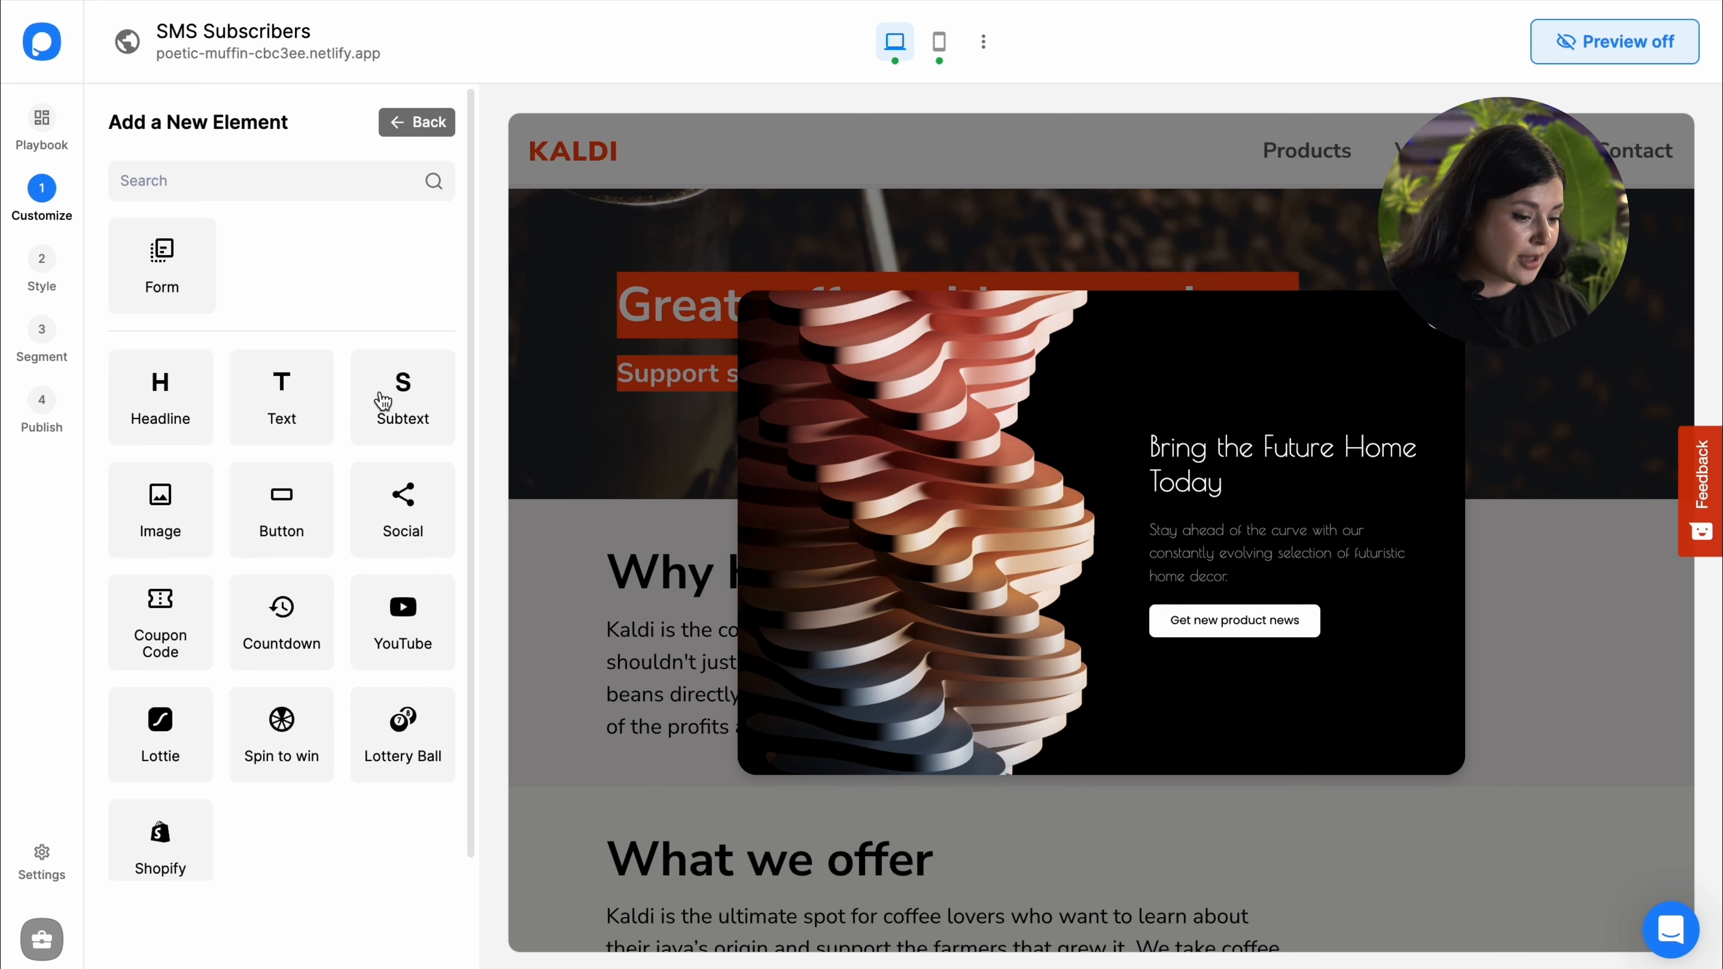
click(415, 128)
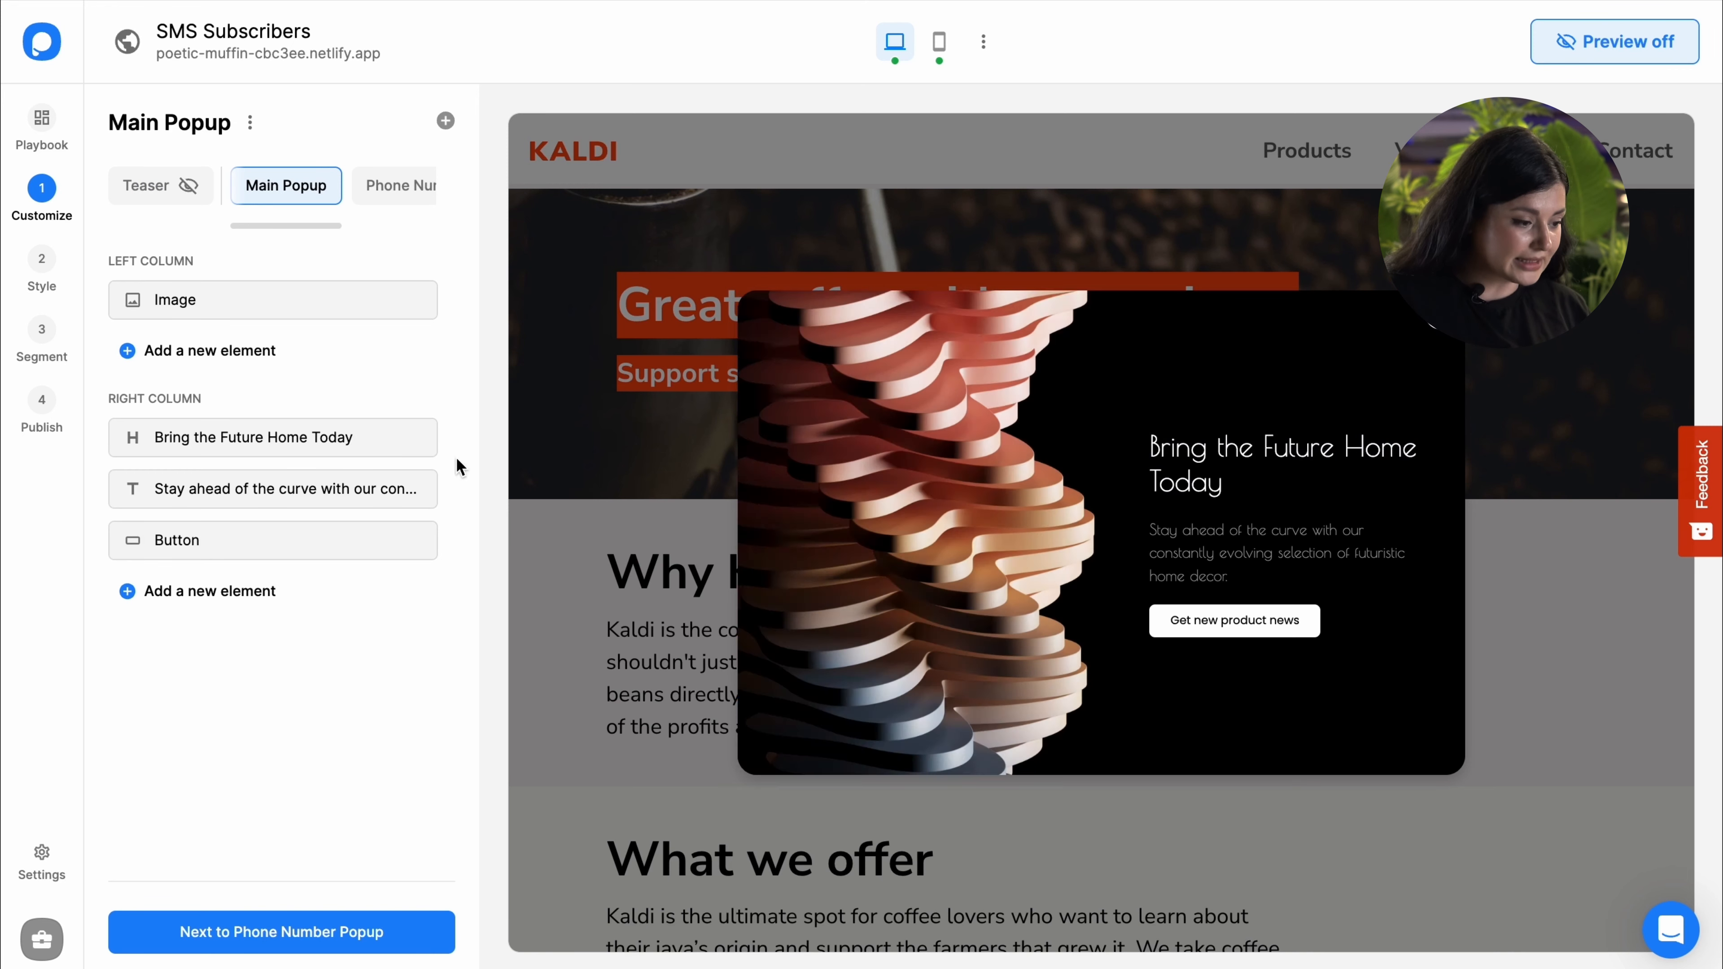
click(270, 300)
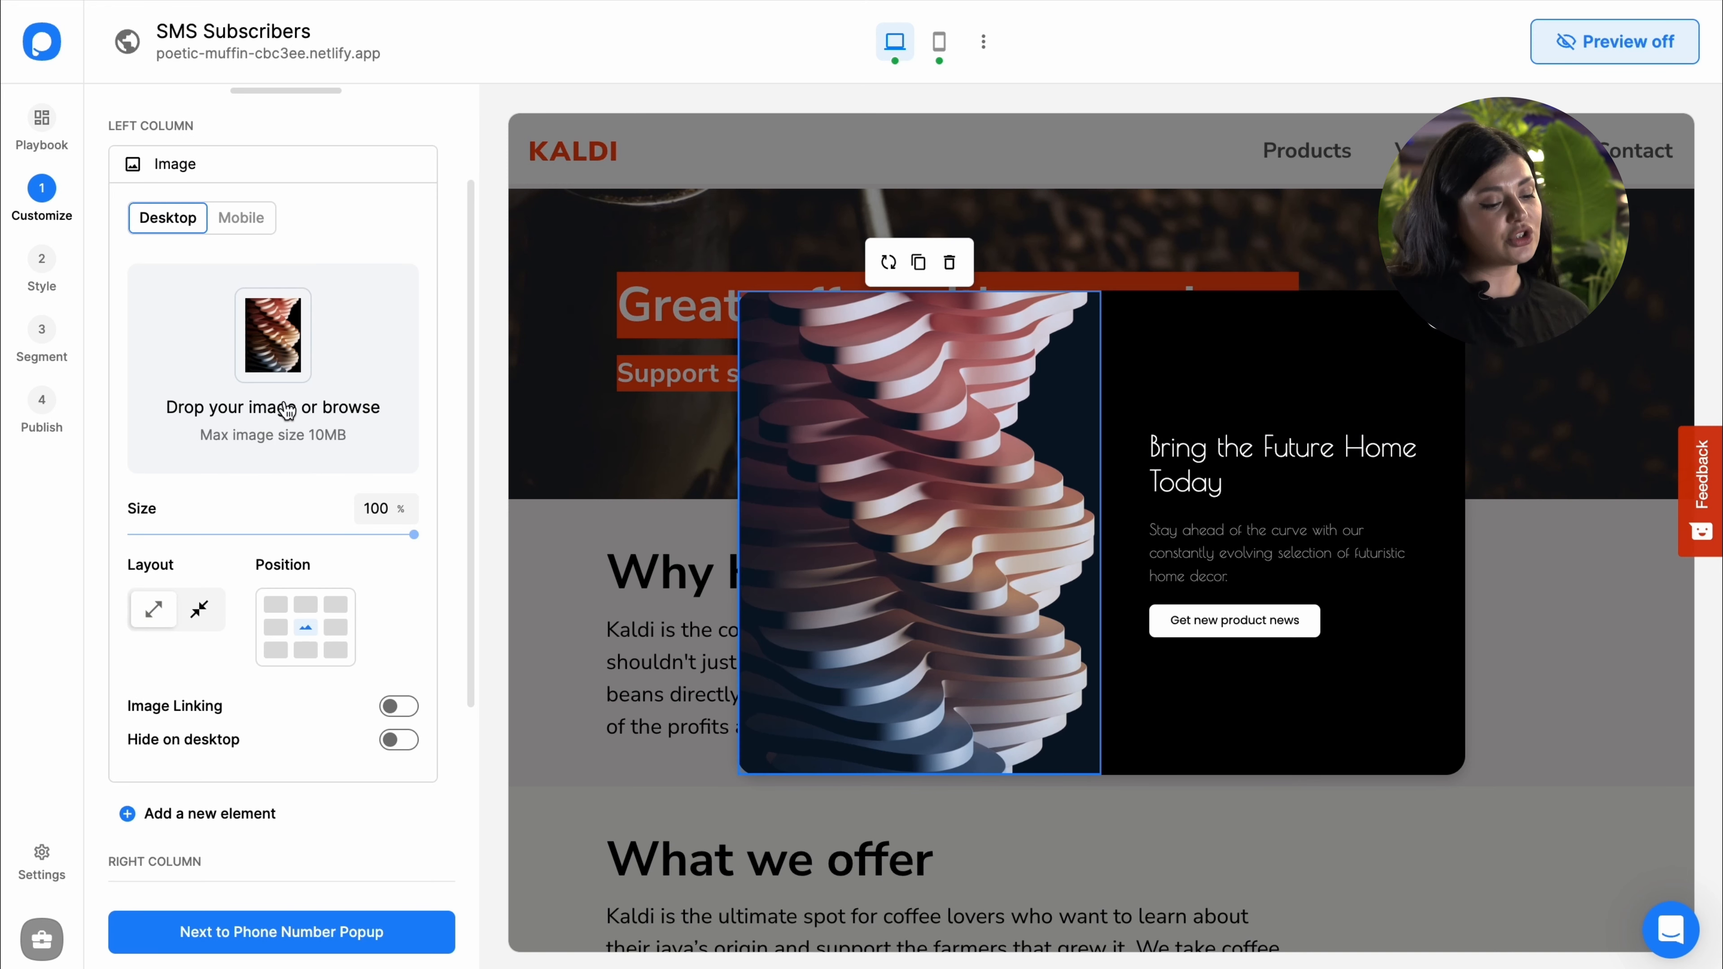
click(285, 408)
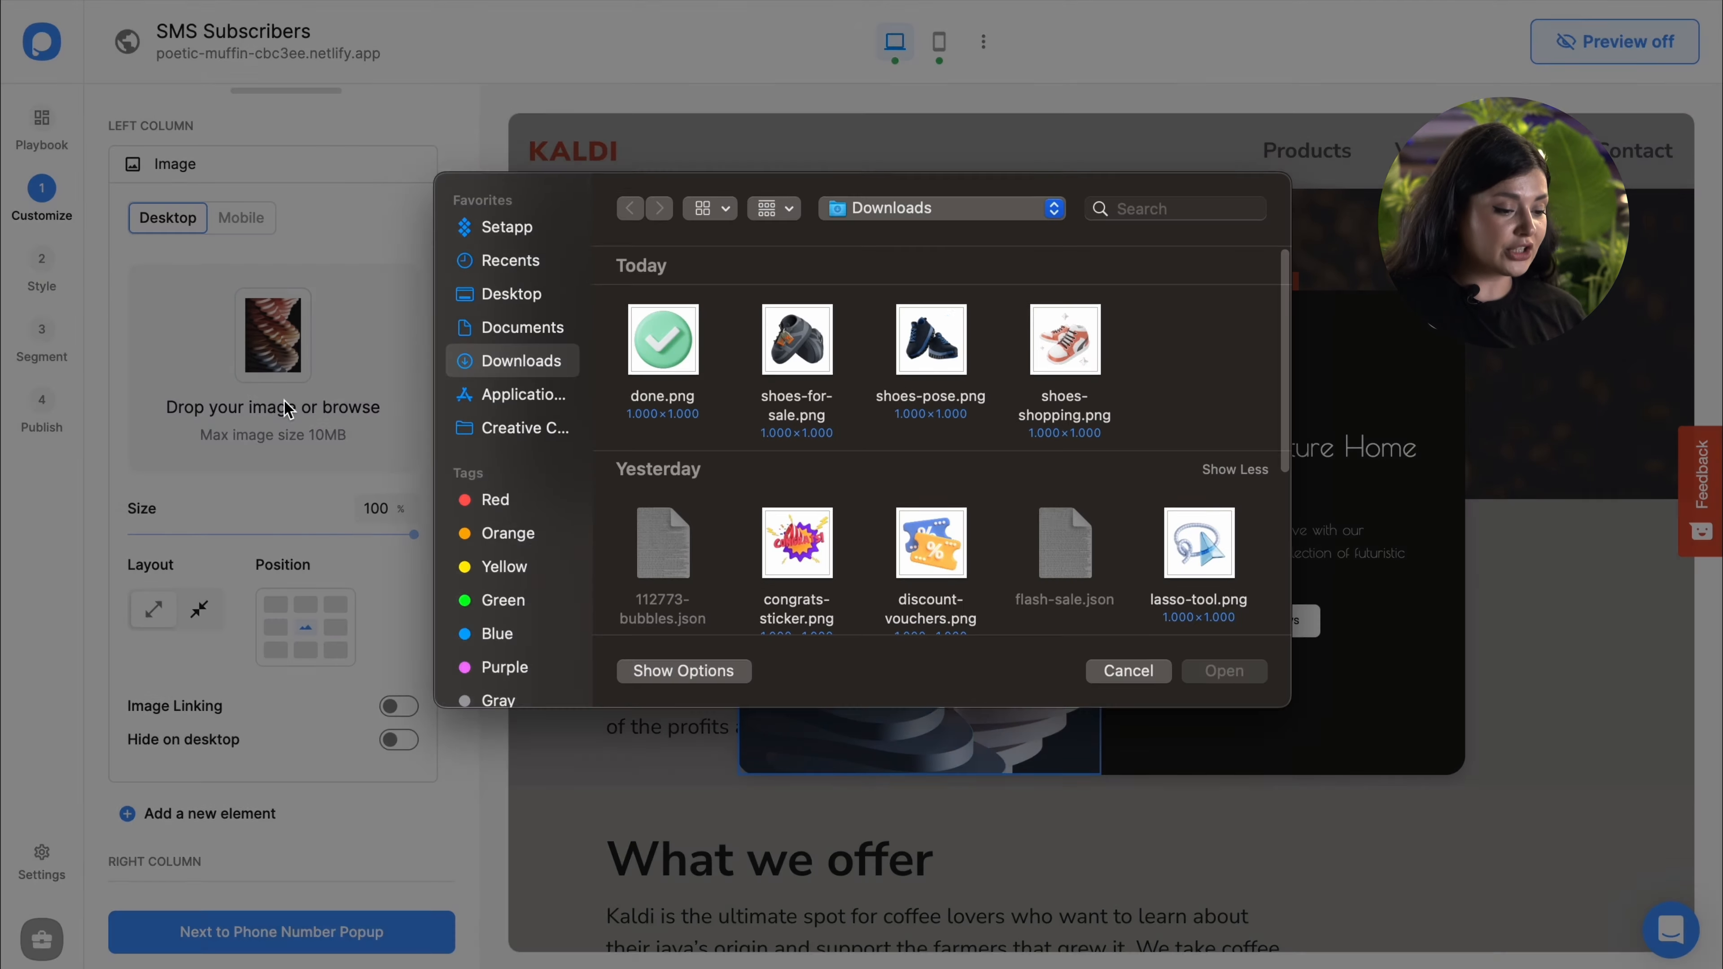
click(1067, 360)
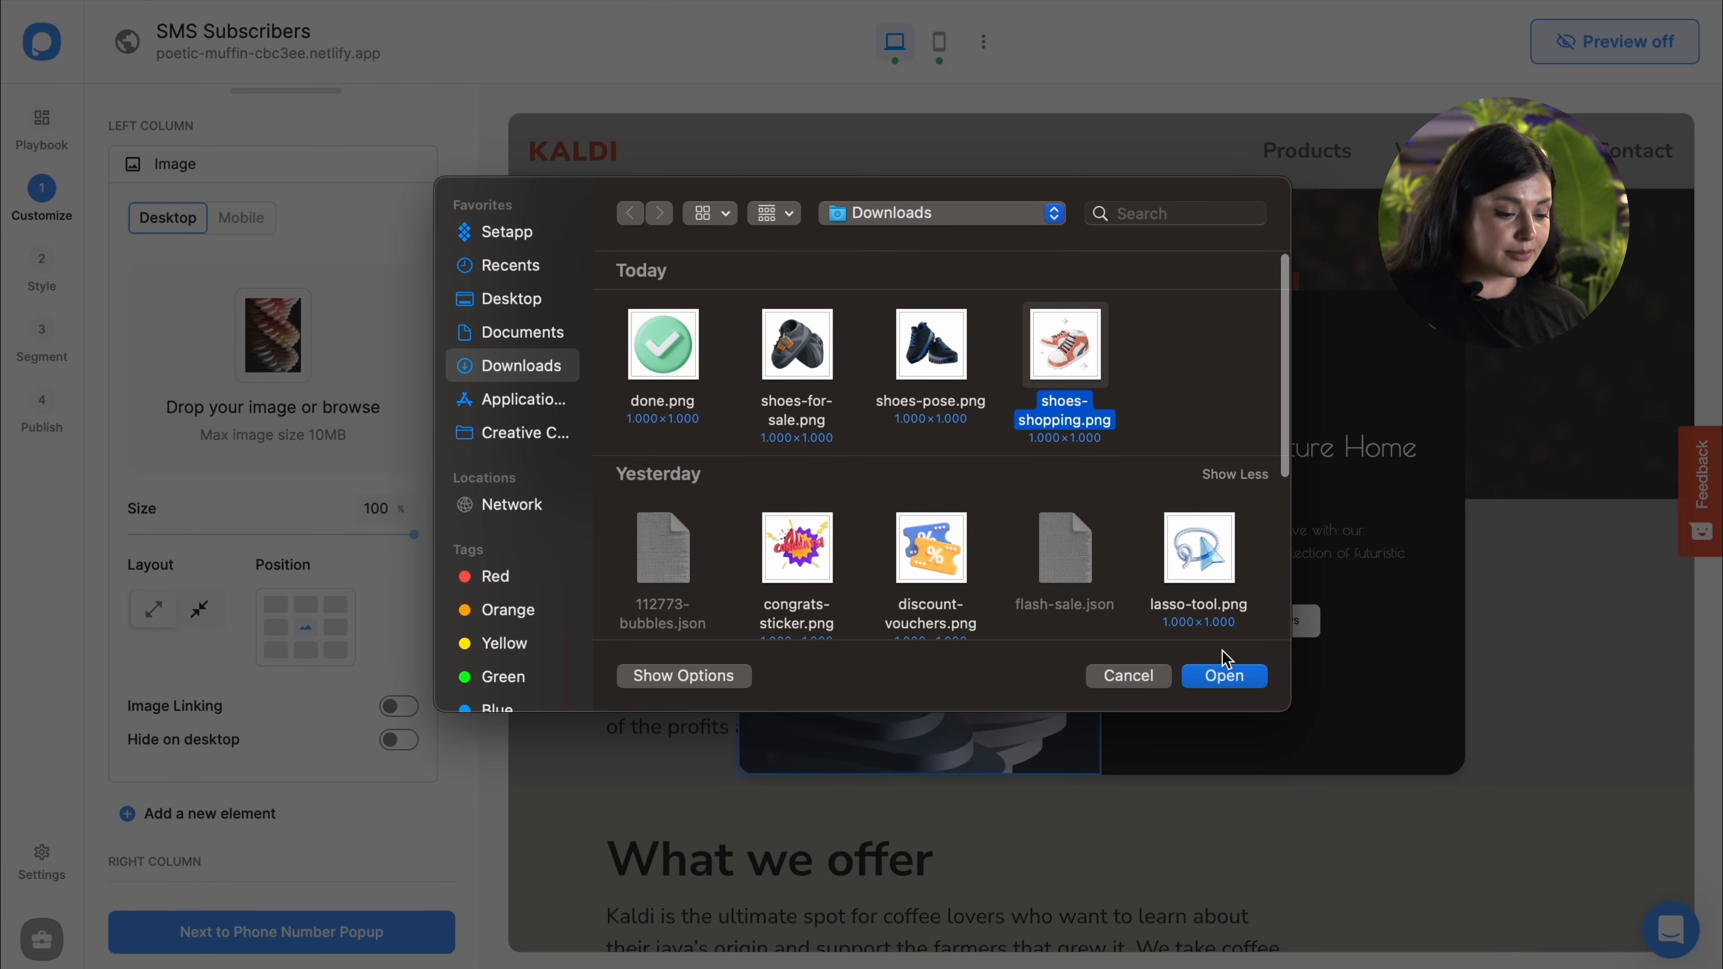
click(1219, 681)
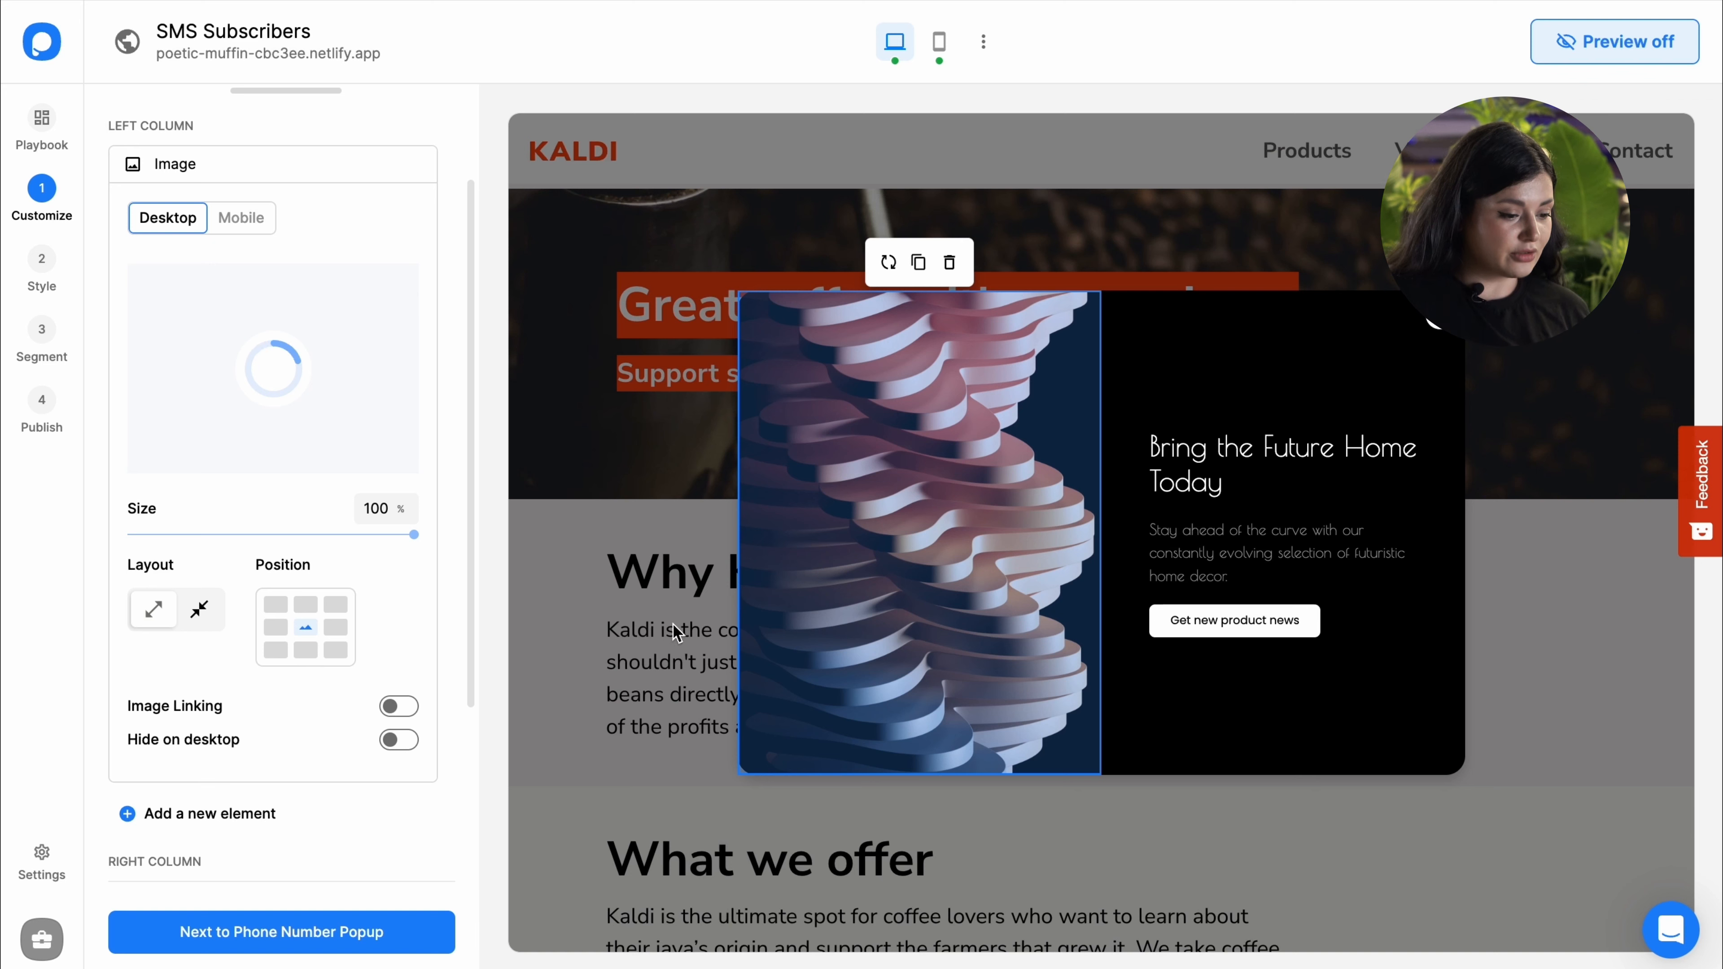
click(618, 577)
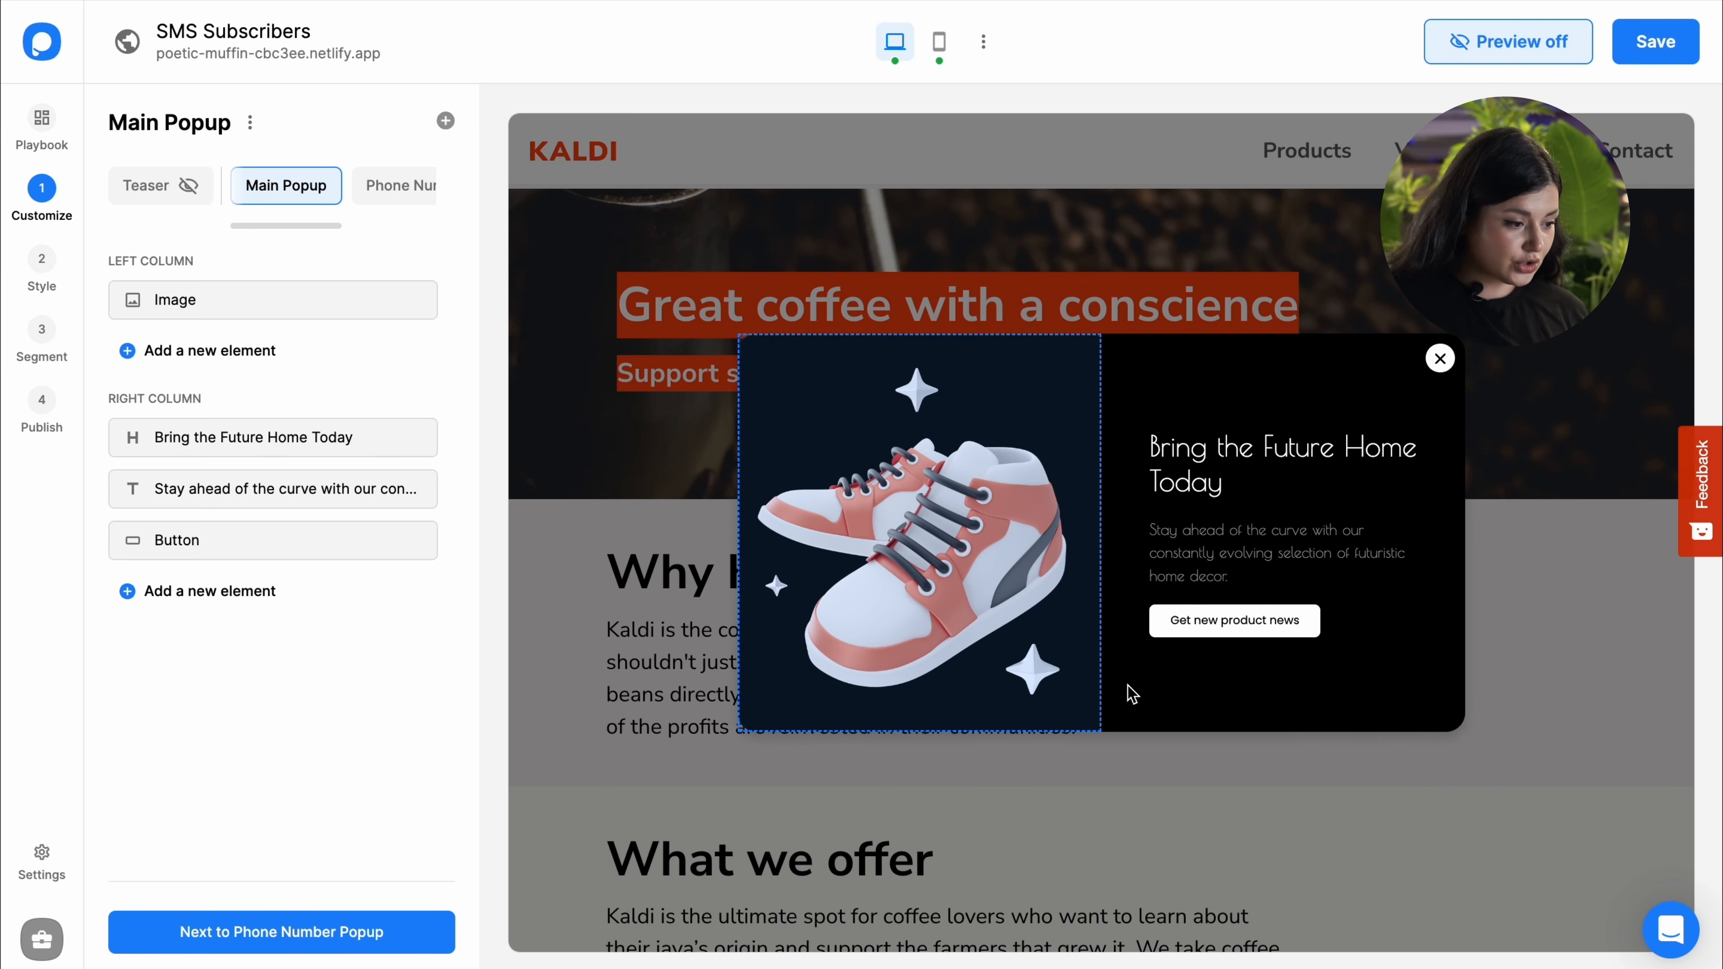
Step: Set the phone number step's image to shoes-for-sale.png
click(412, 187)
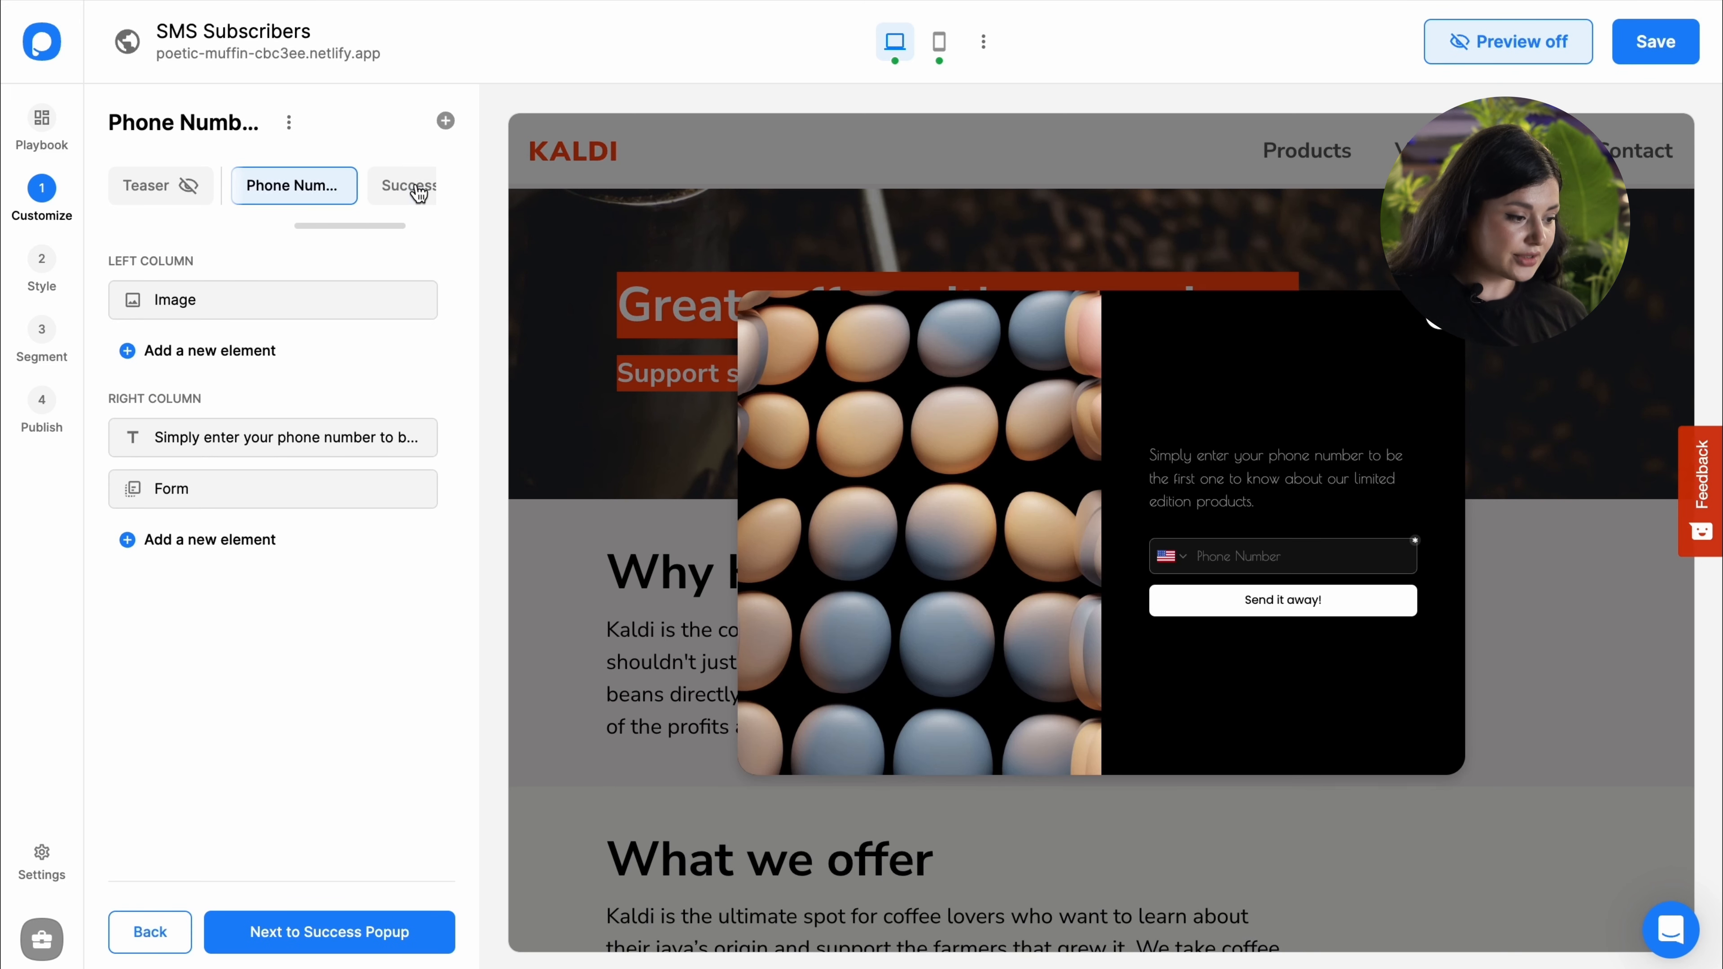
click(246, 299)
click(273, 326)
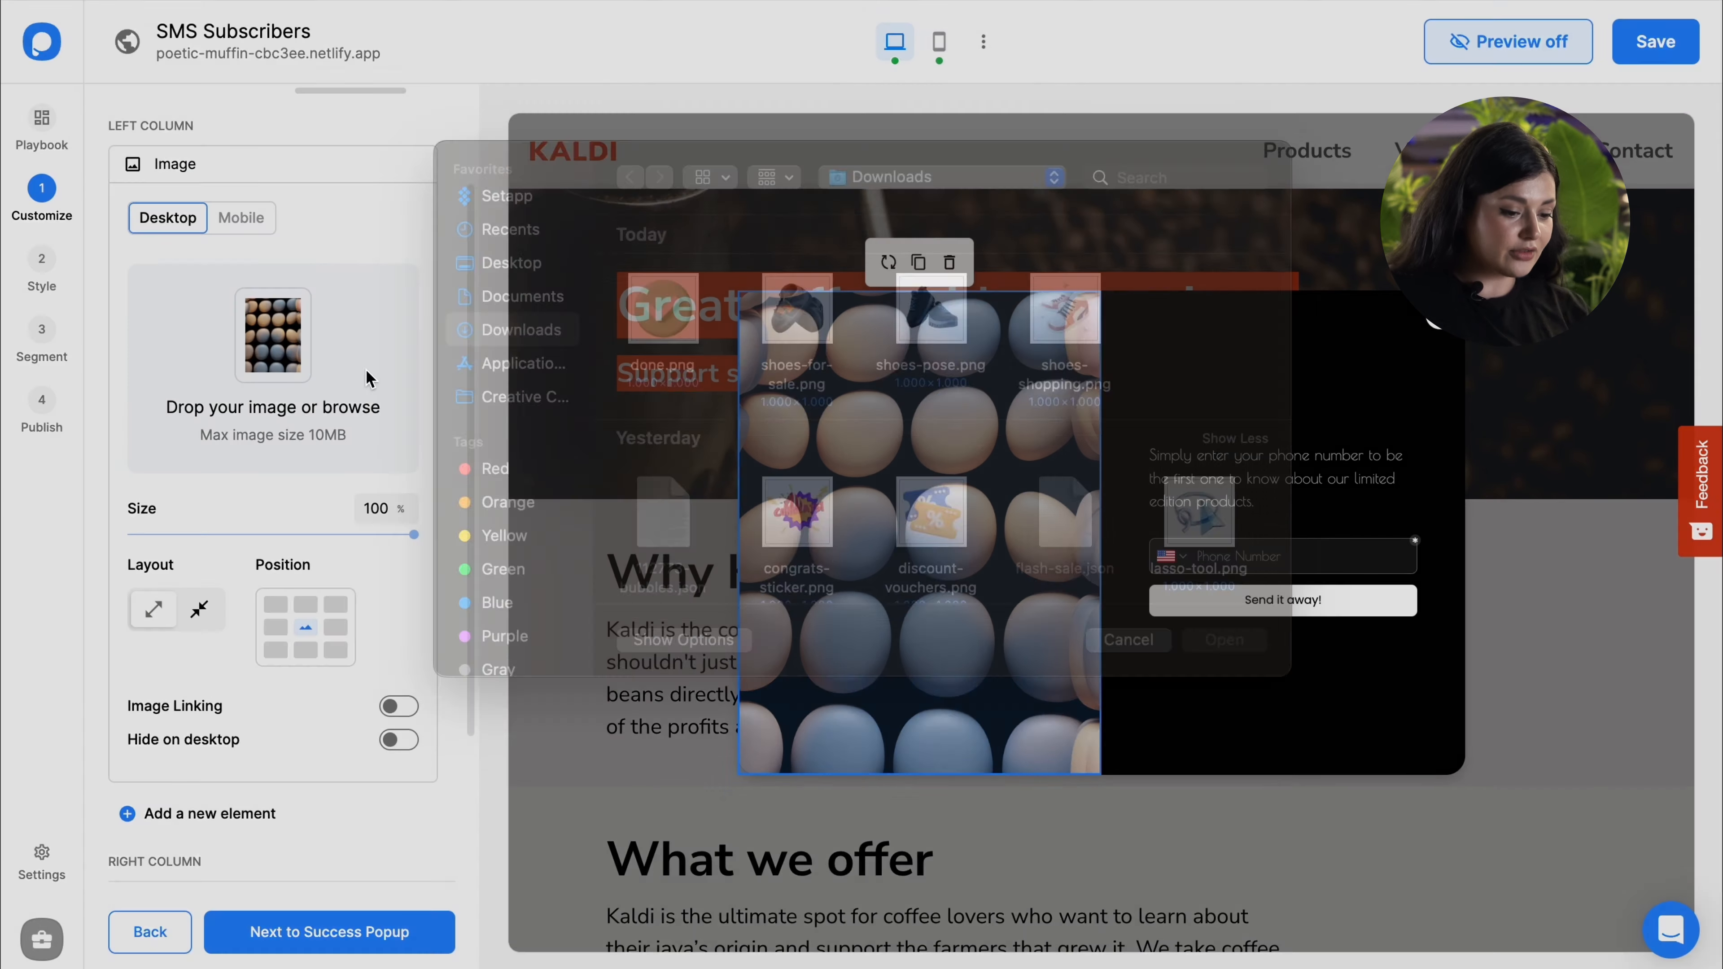
click(810, 370)
double_click(811, 370)
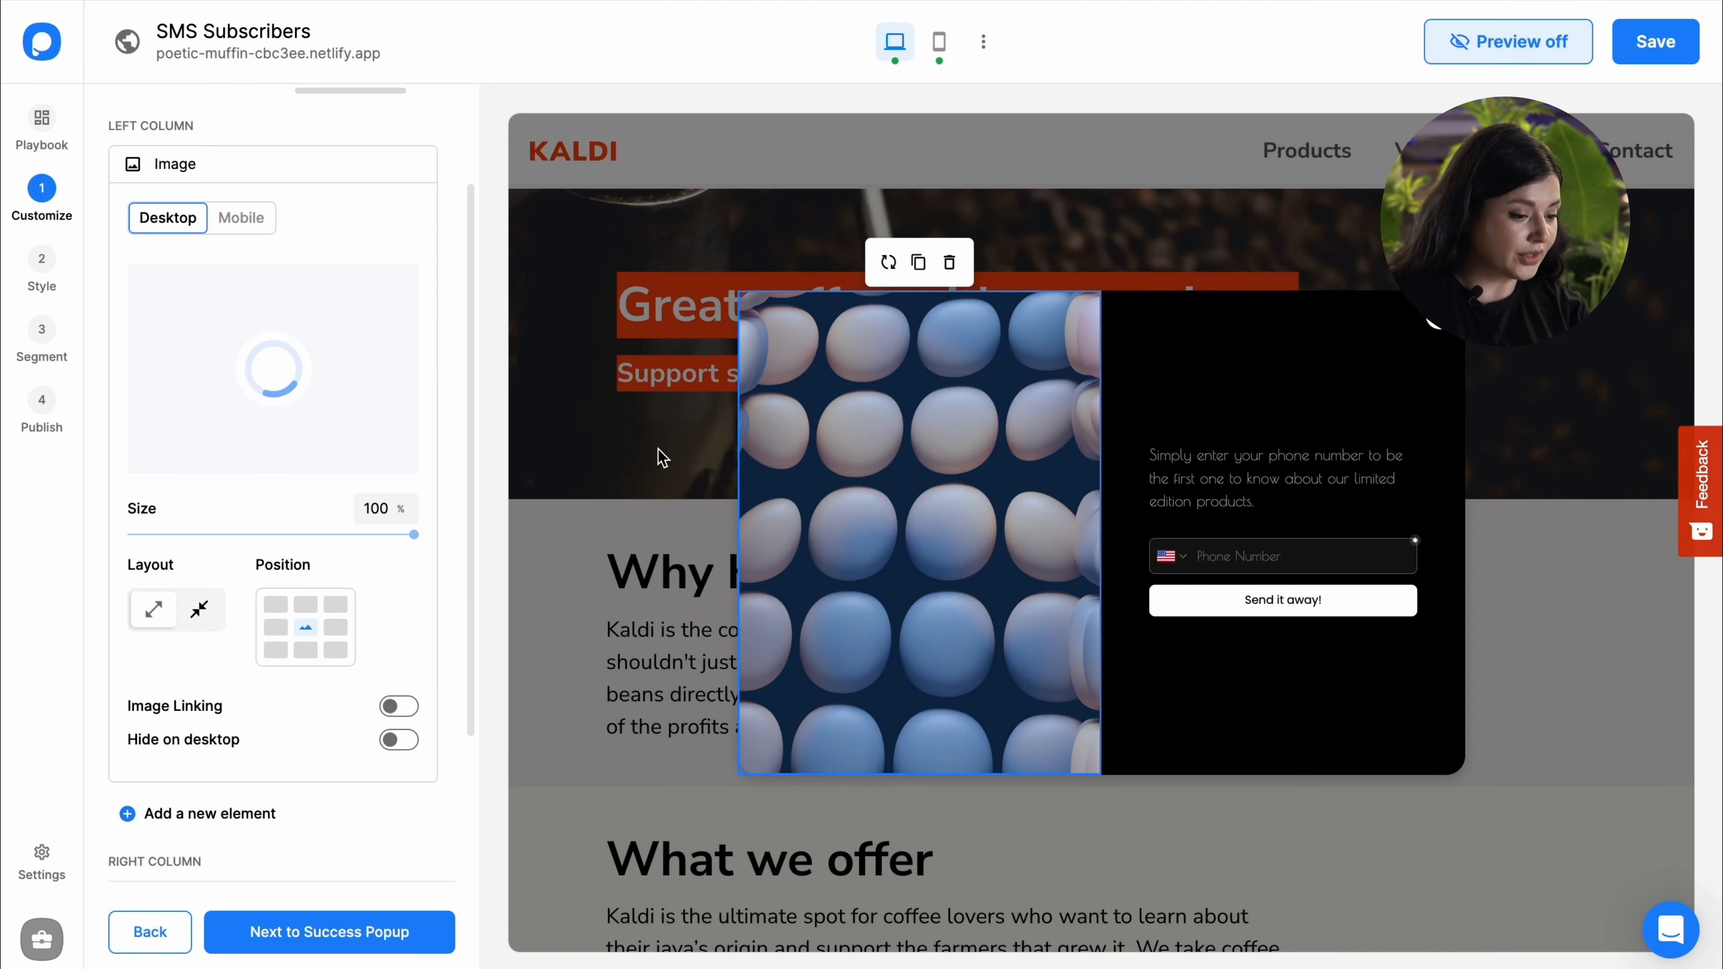
scroll(373, 299, up, 3)
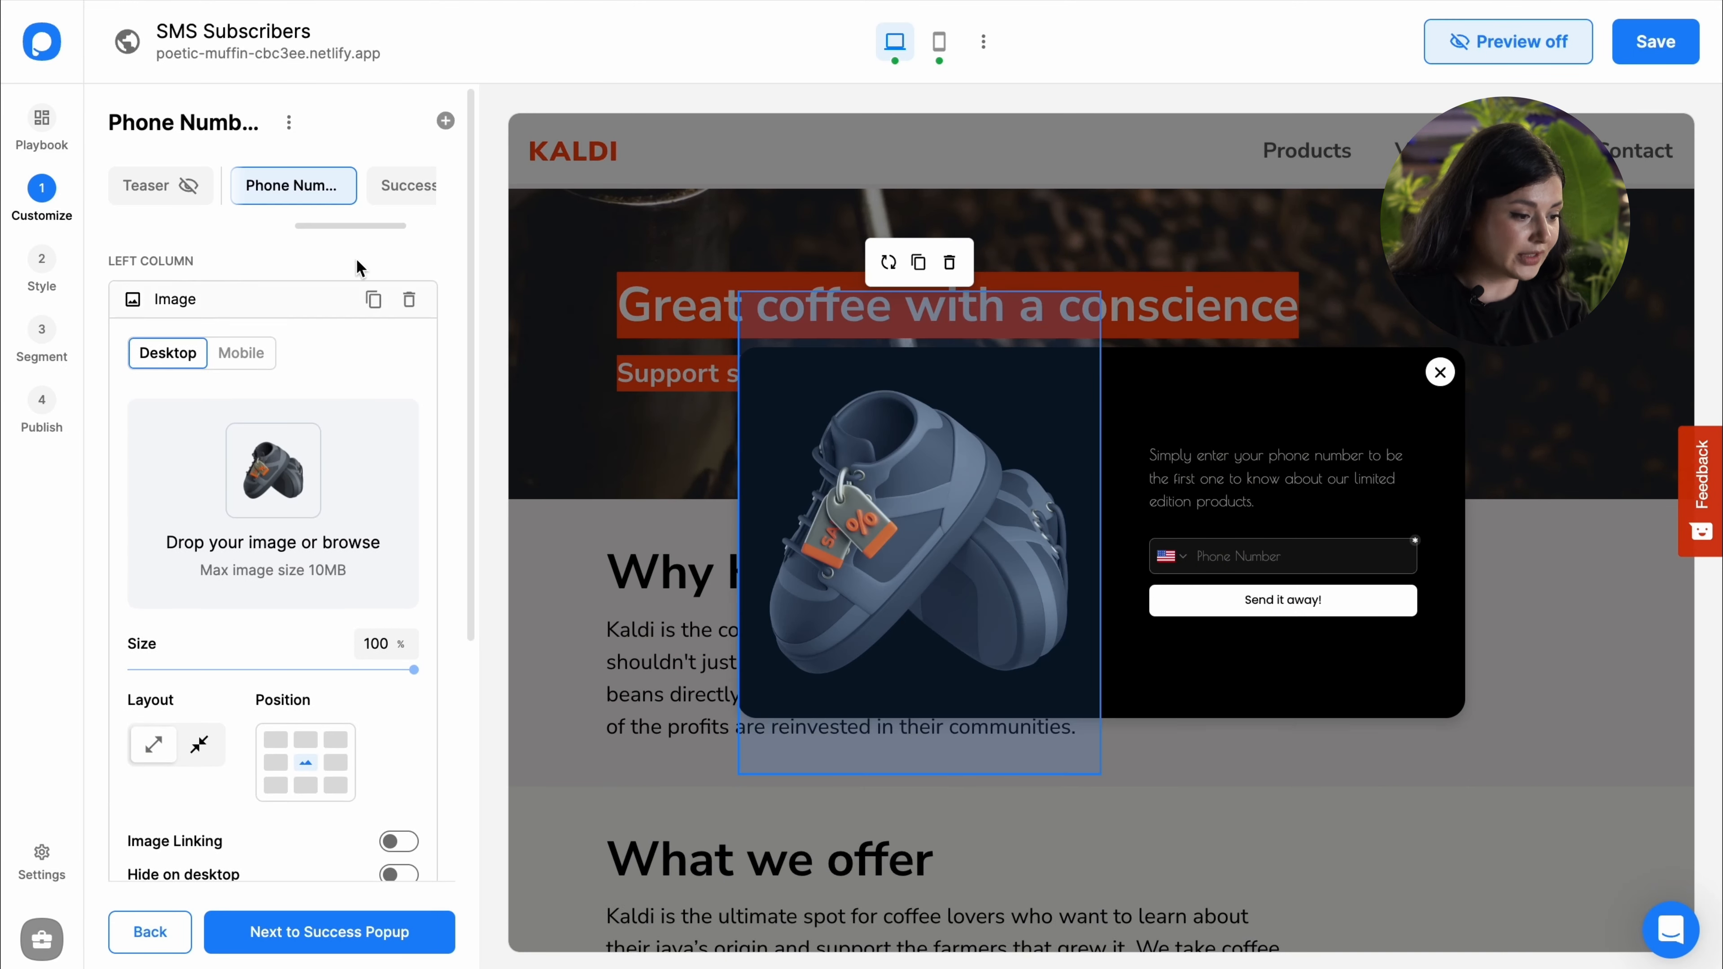
Step: Set the success step's image to the done.png checkmark
click(415, 190)
click(331, 299)
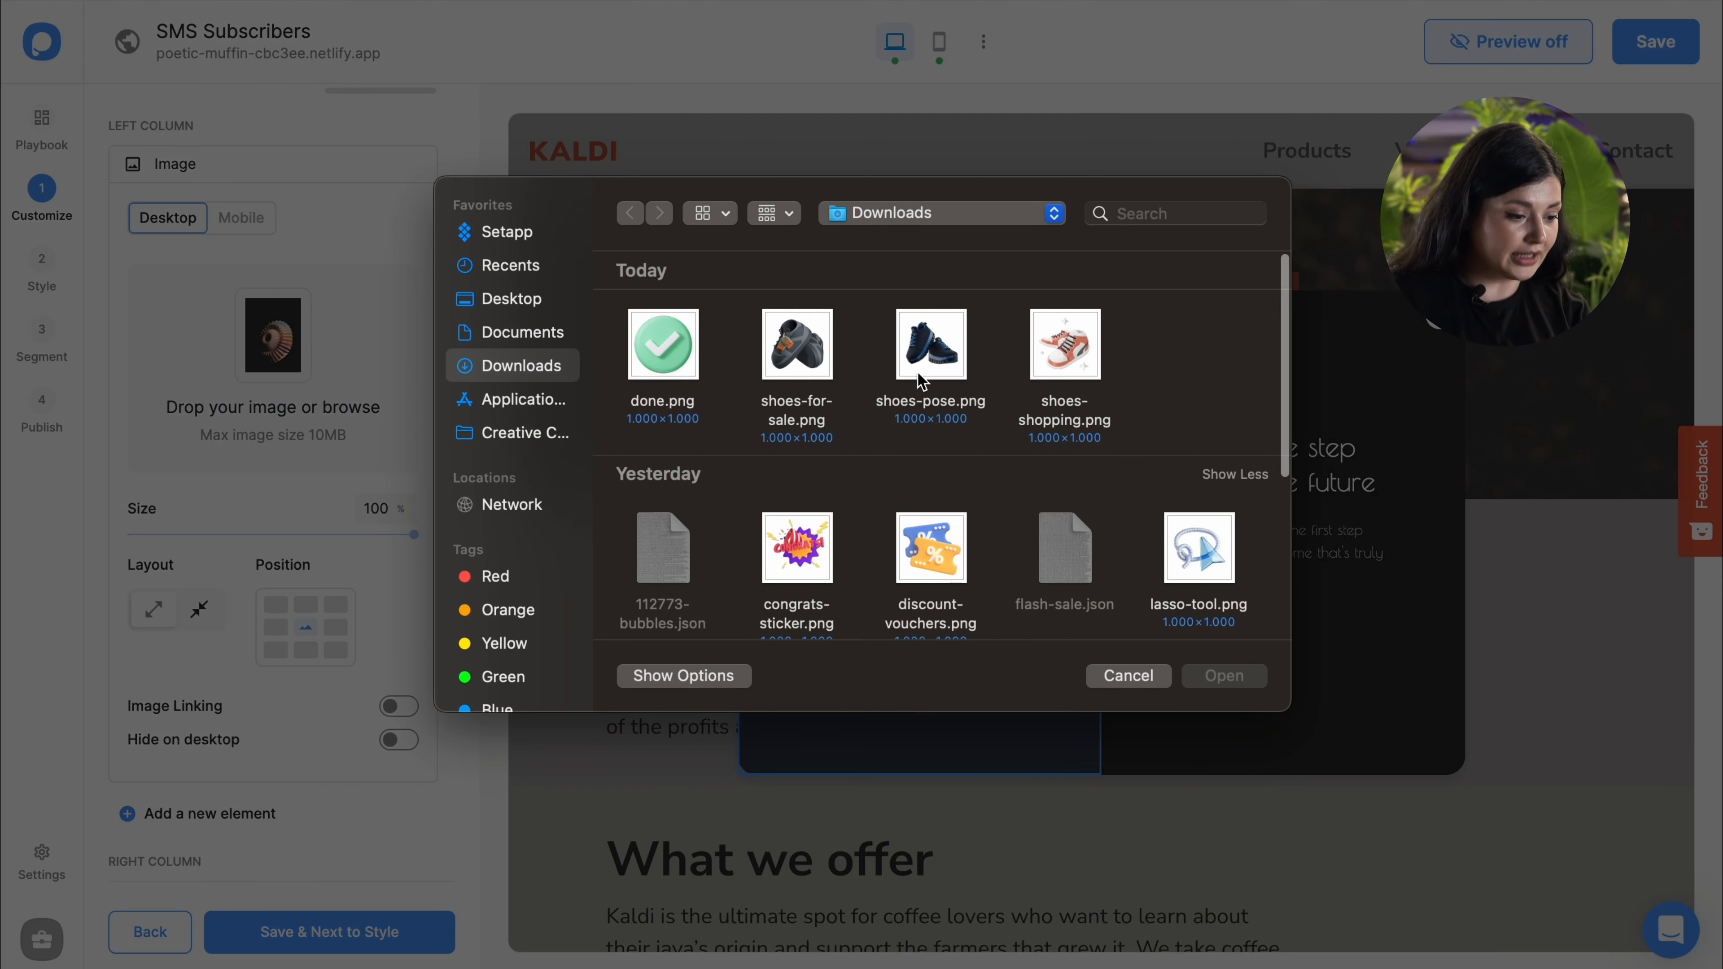
double_click(699, 353)
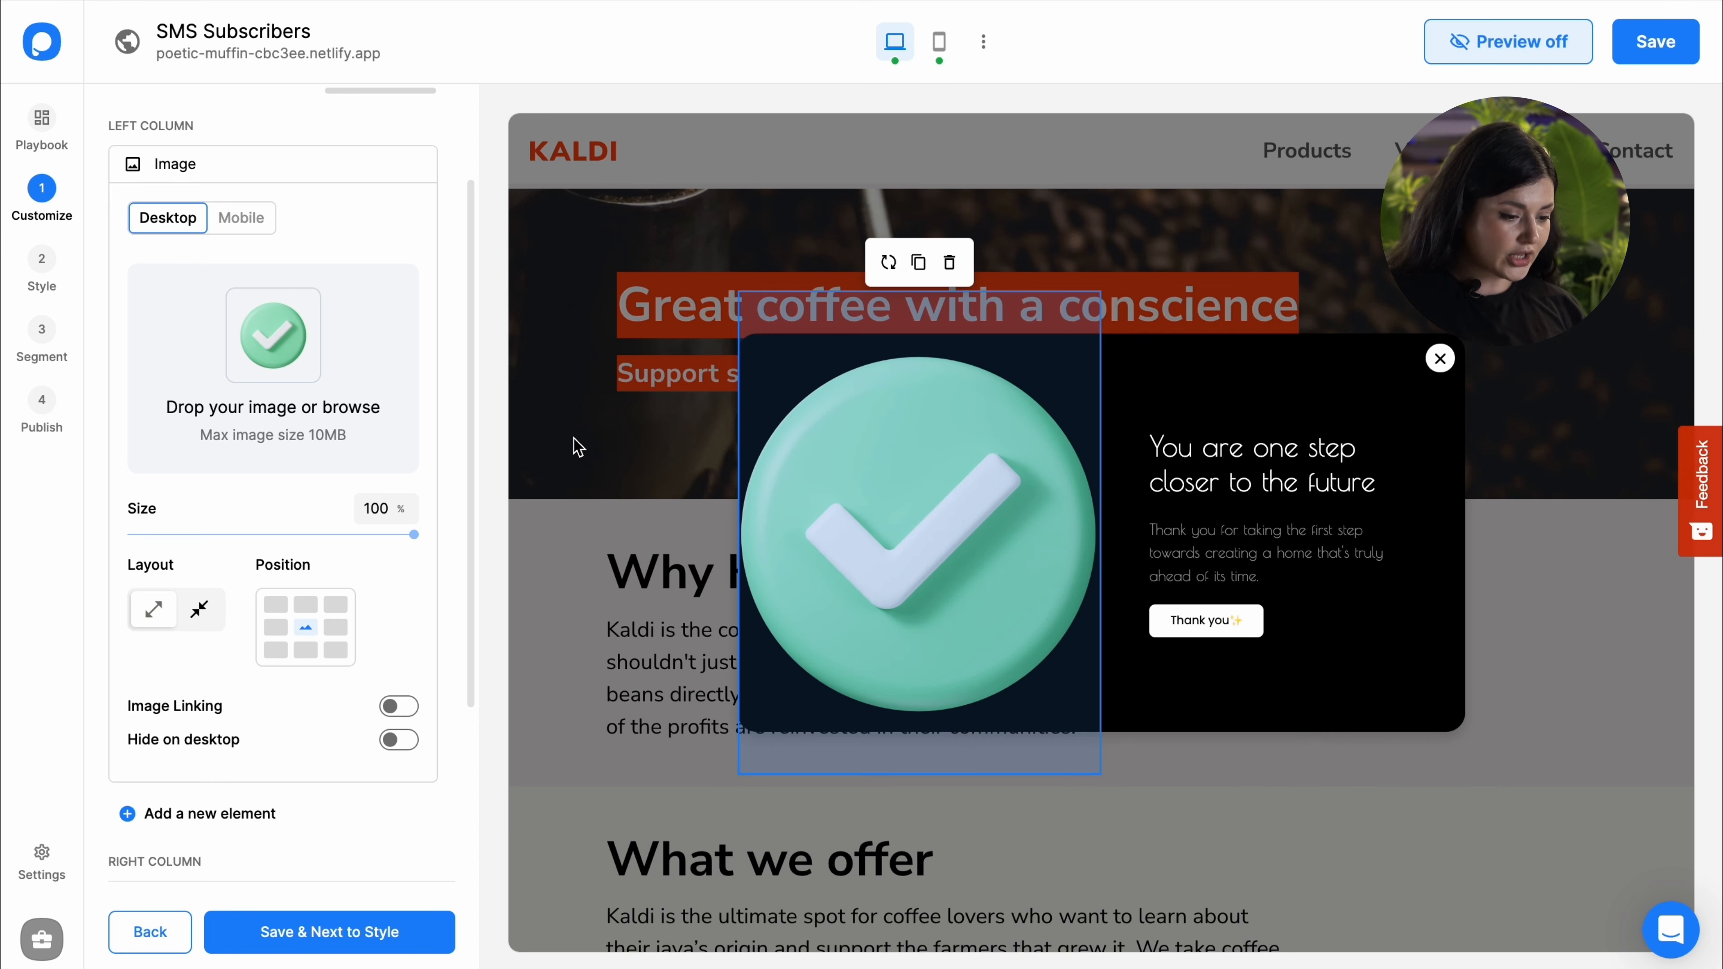
click(692, 449)
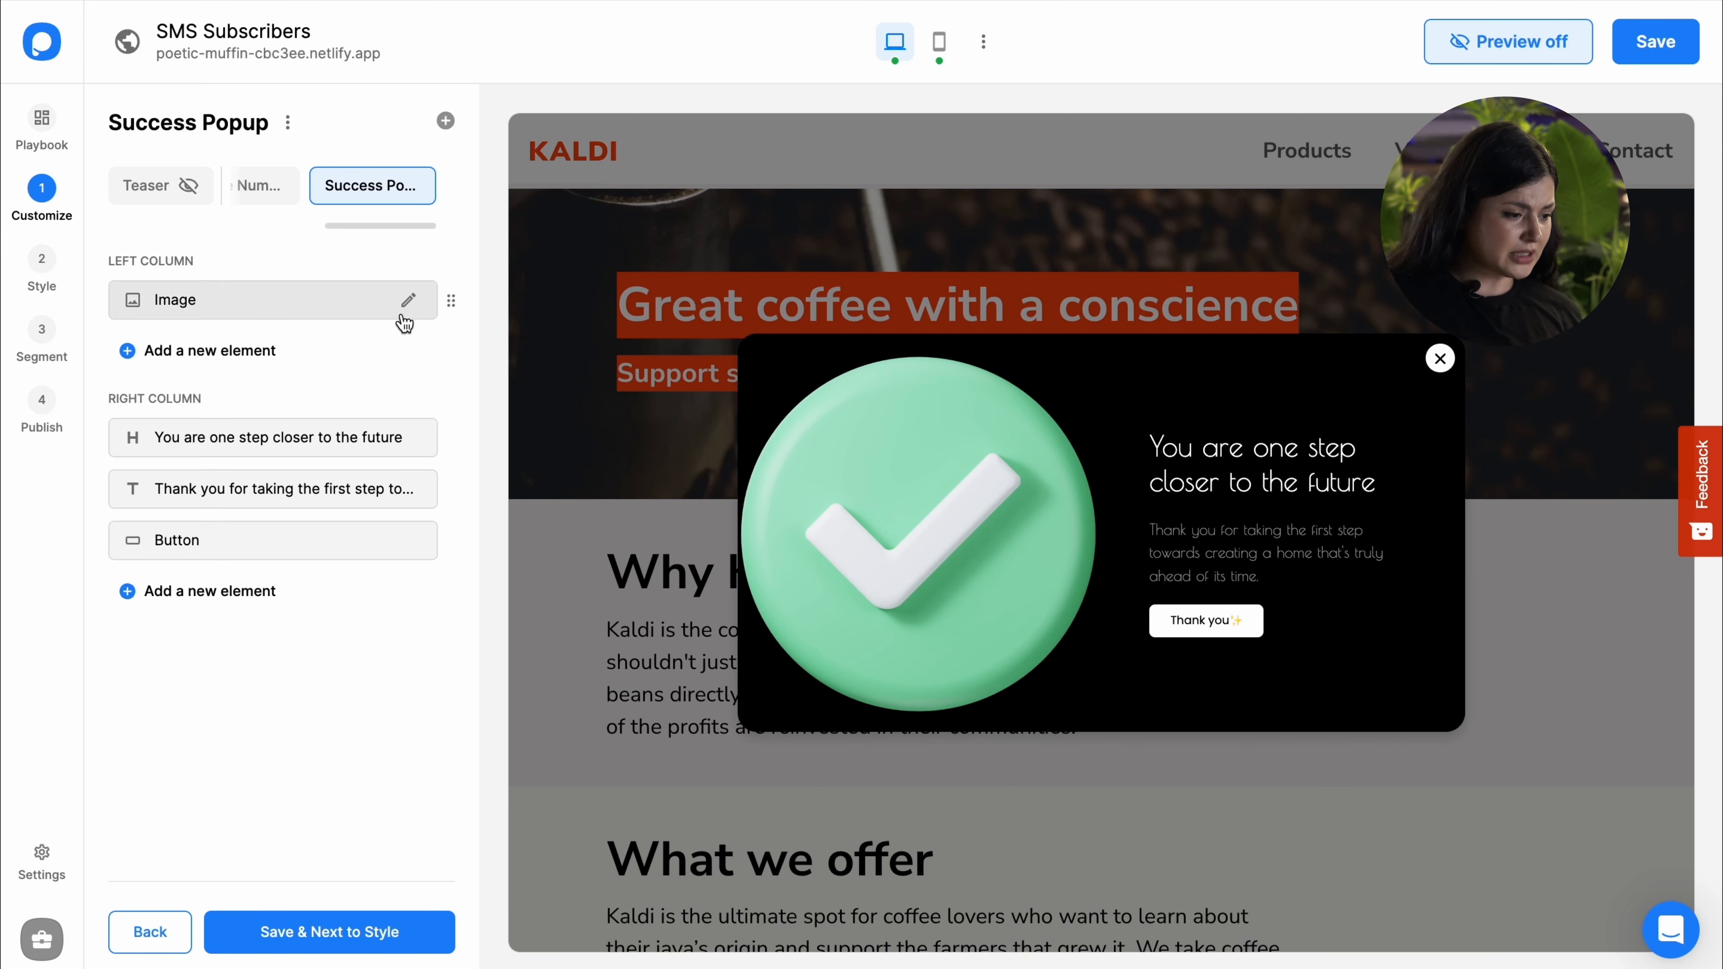
Step: Give the checkmark image the Contain layout and shrink it to 80% size
click(290, 302)
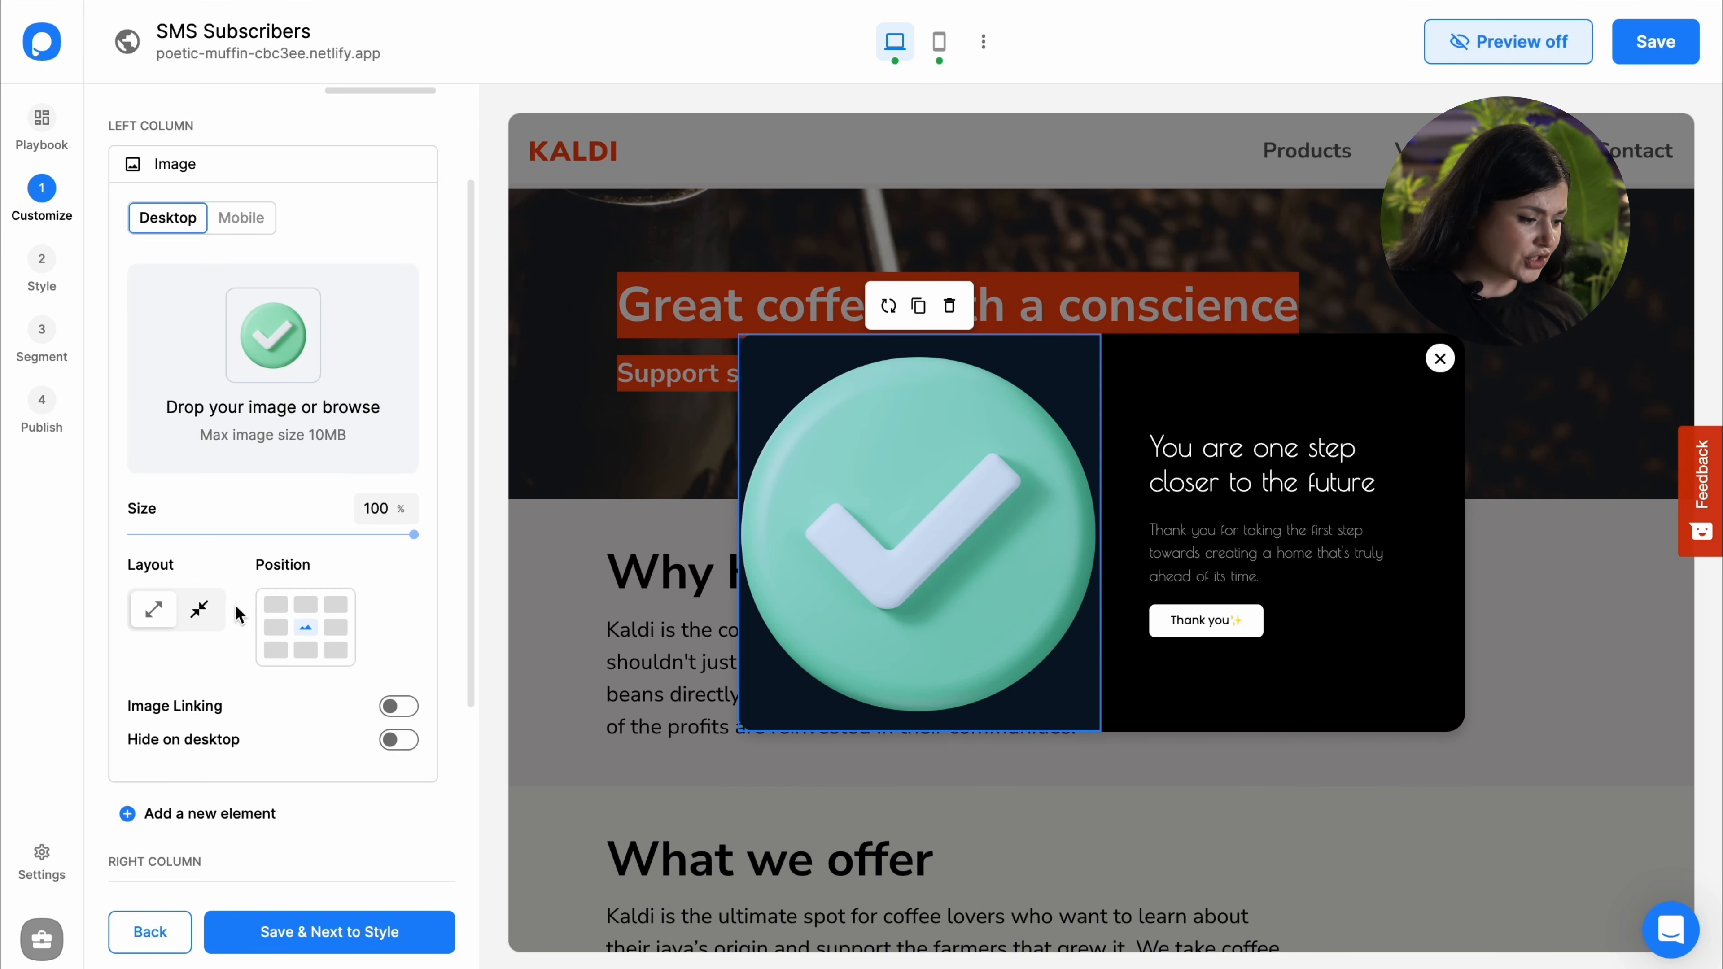
click(203, 612)
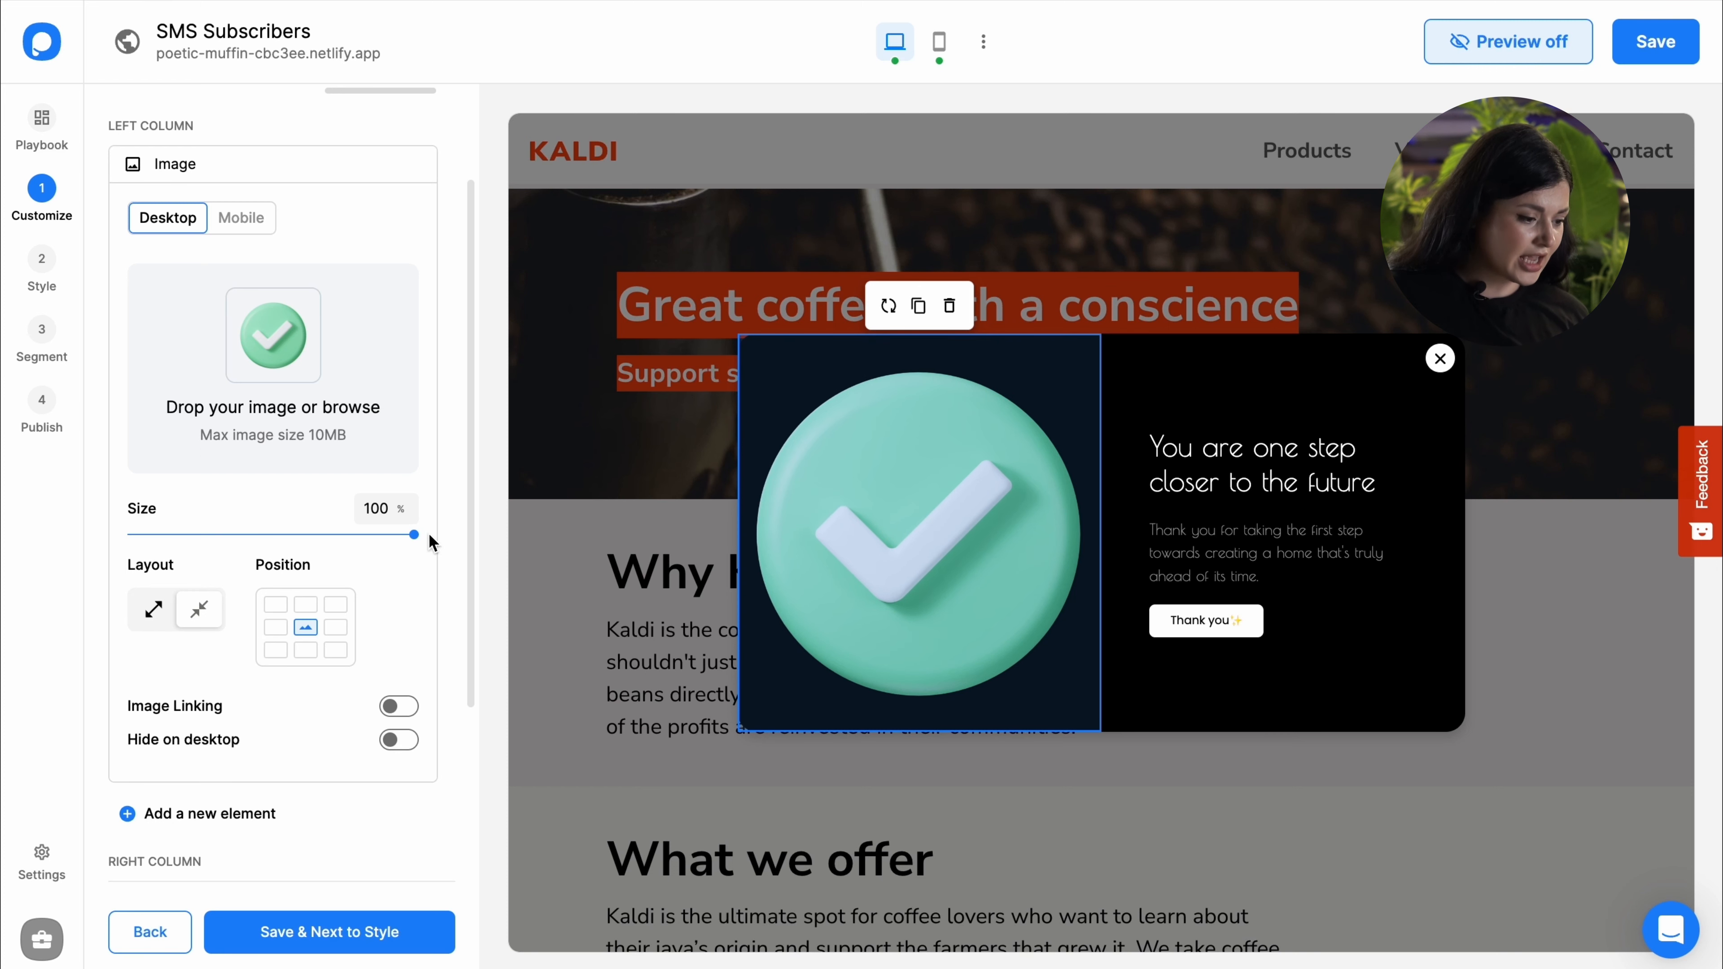
drag(413, 535, 356, 532)
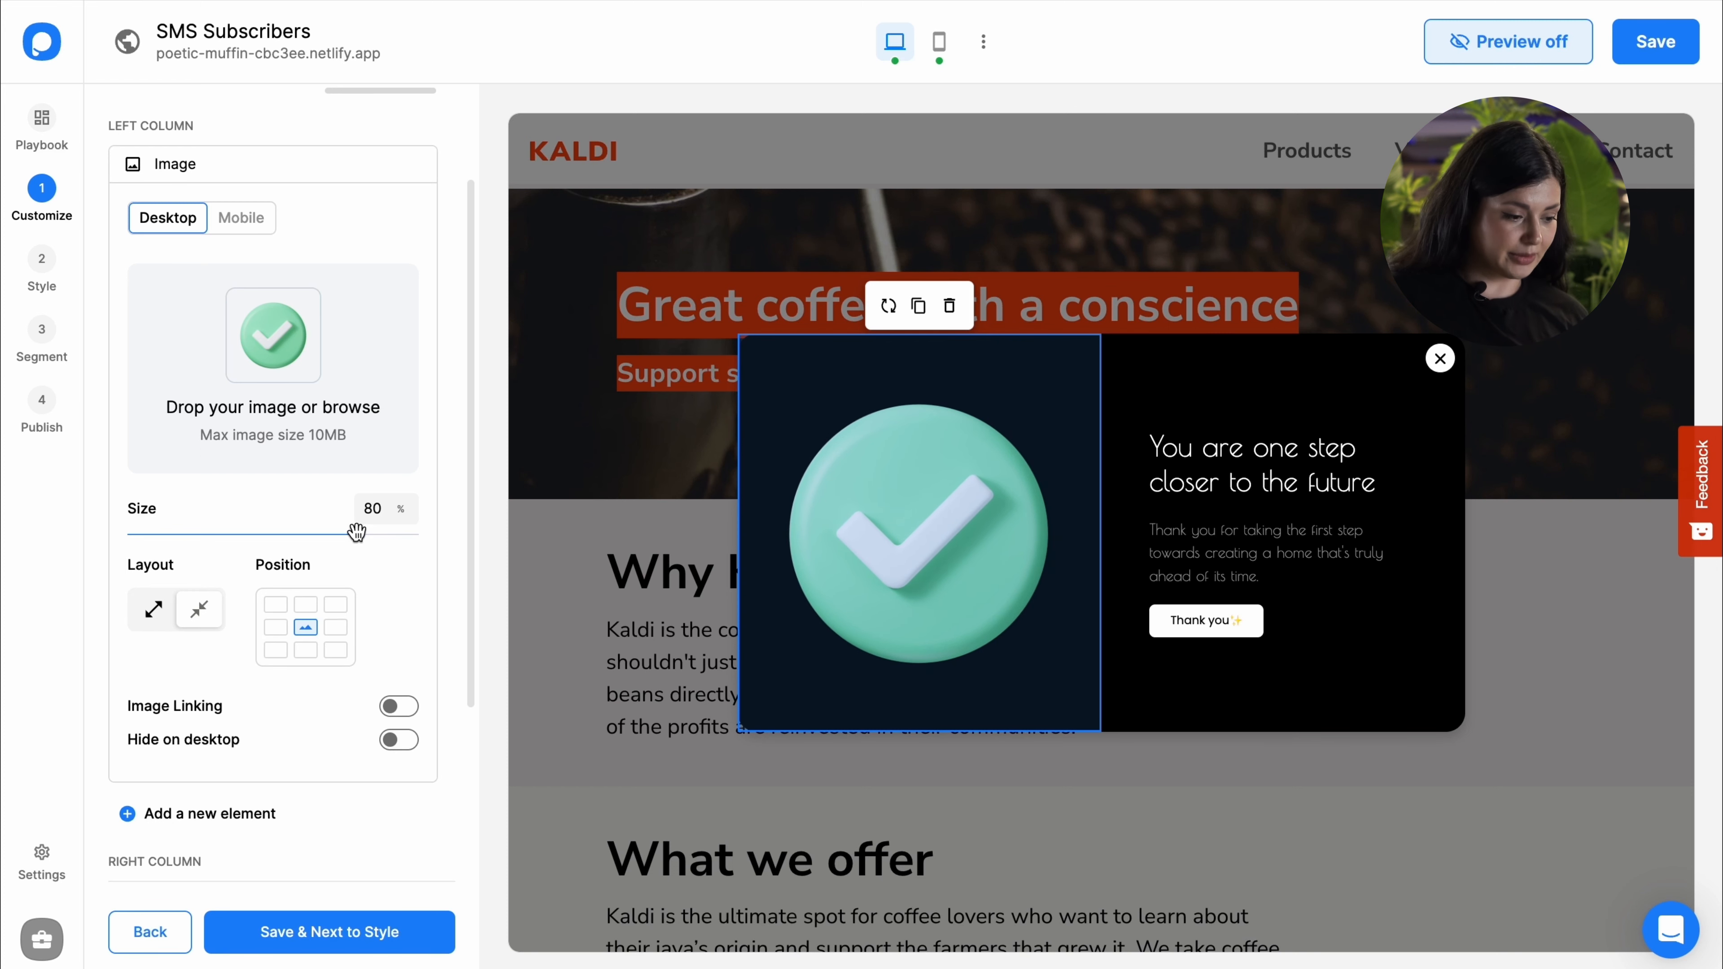
click(560, 502)
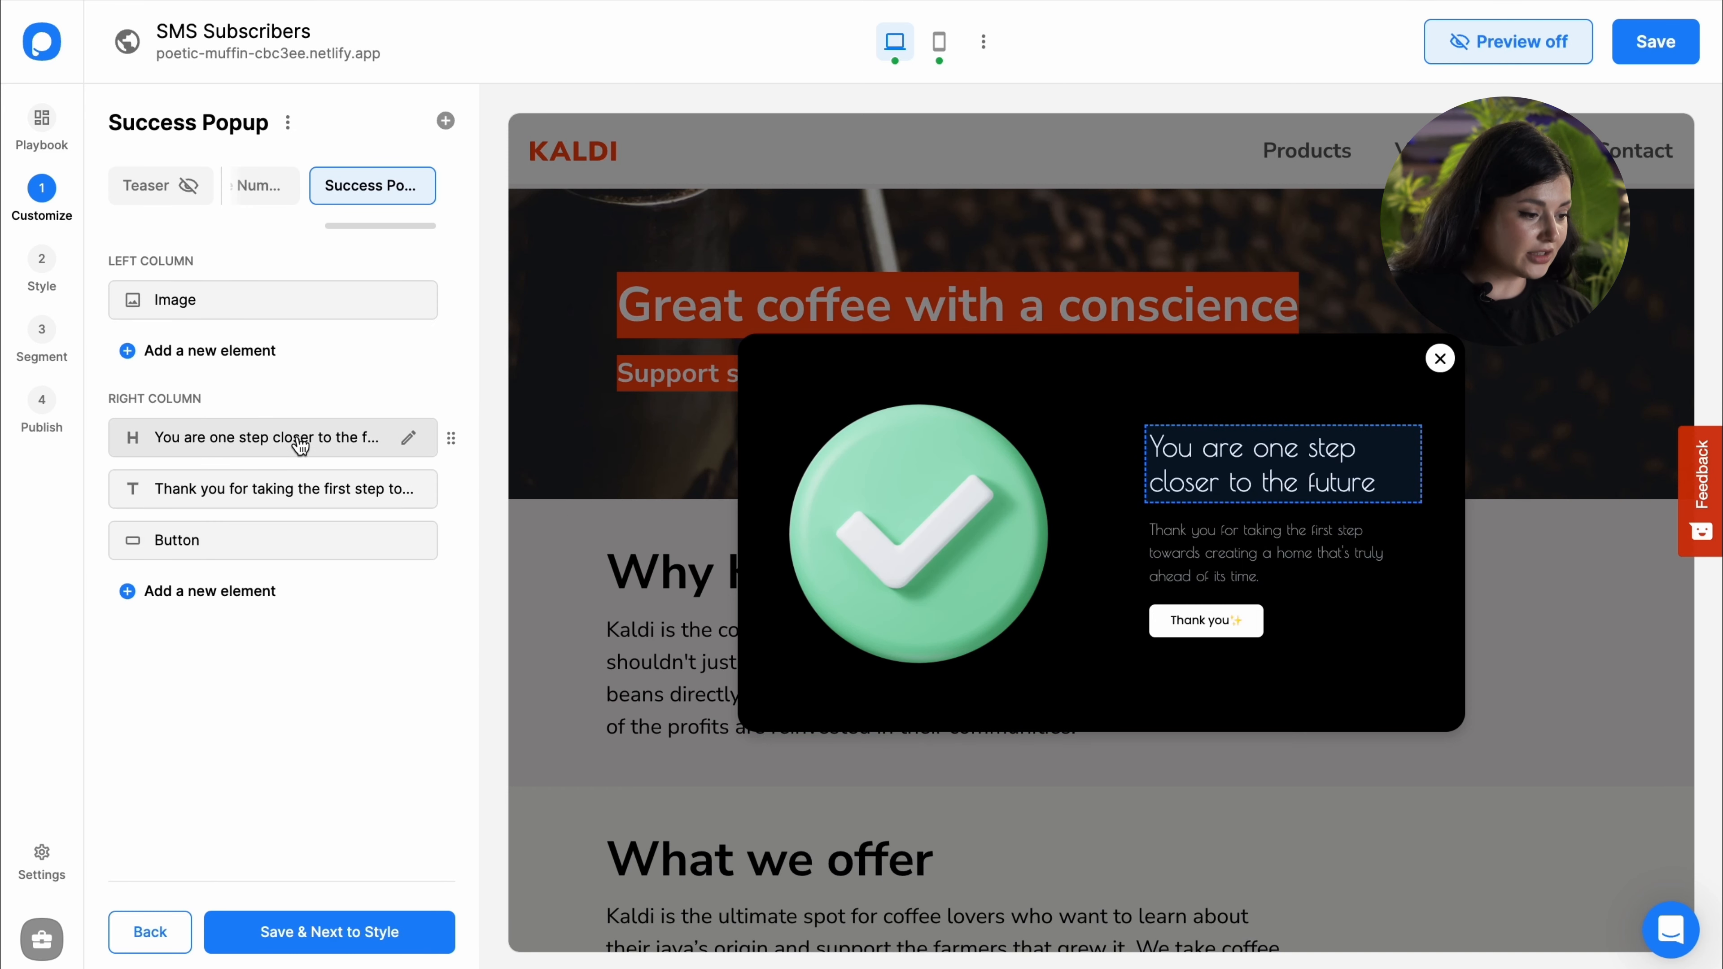
Step: Change the main popup heading to 'Bring the Fashion to Your Life'
drag(359, 224, 258, 223)
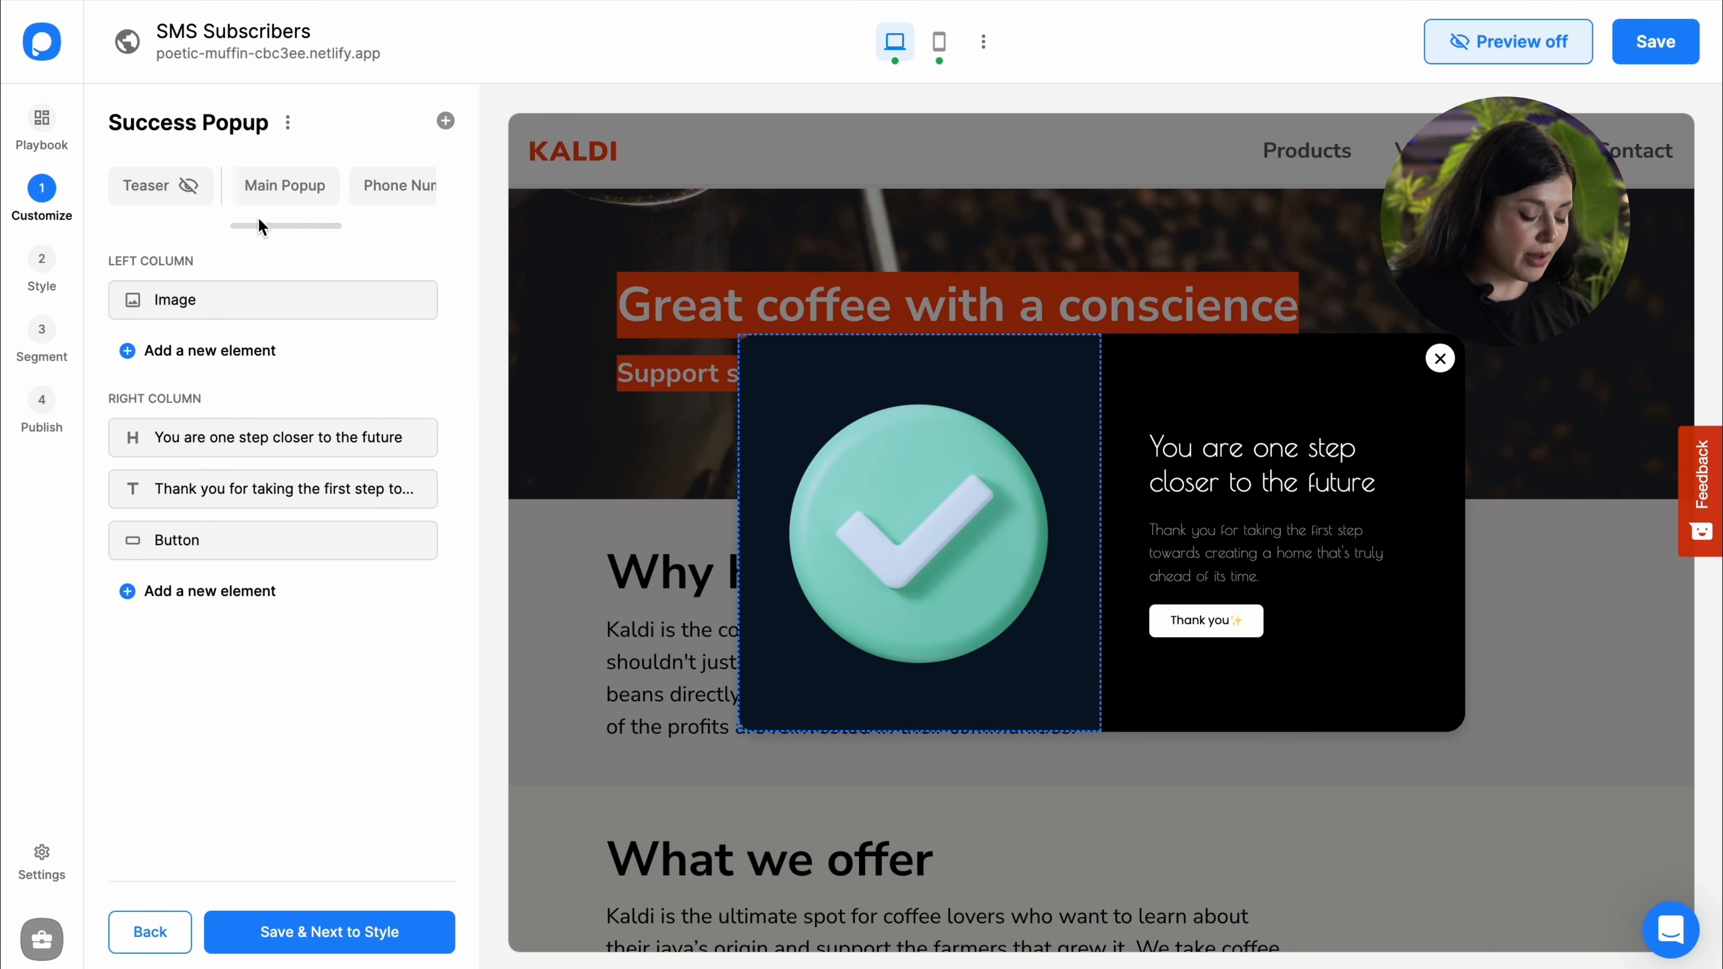
click(275, 193)
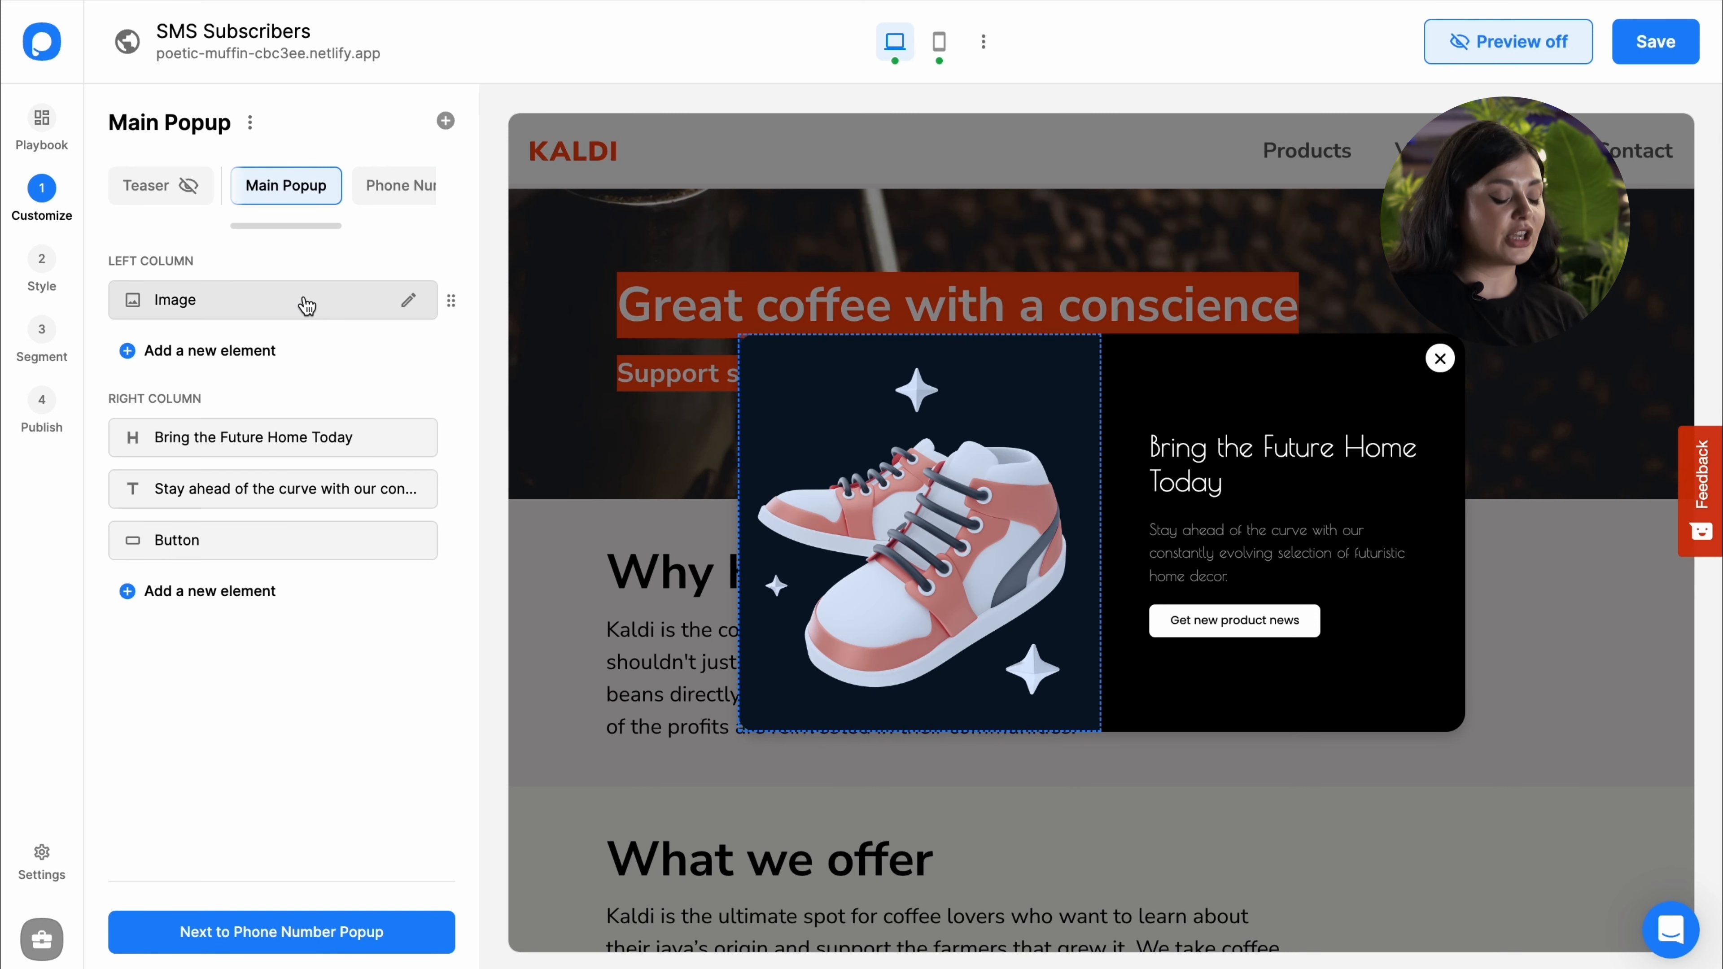
click(270, 436)
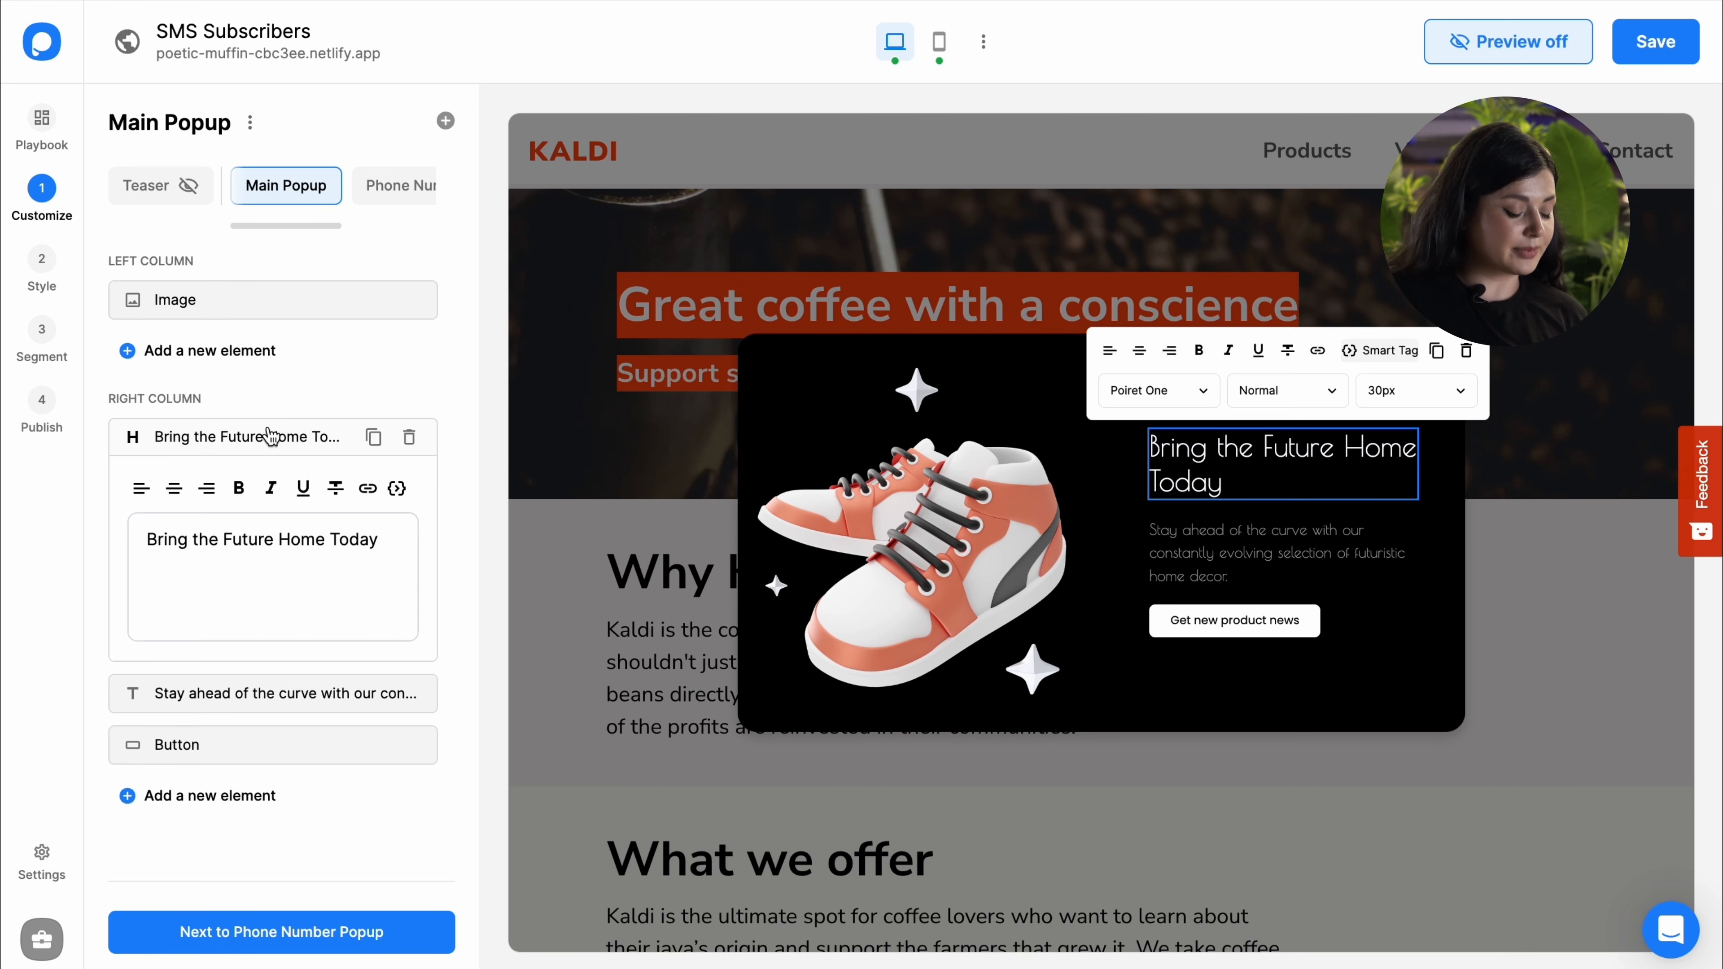
click(281, 540)
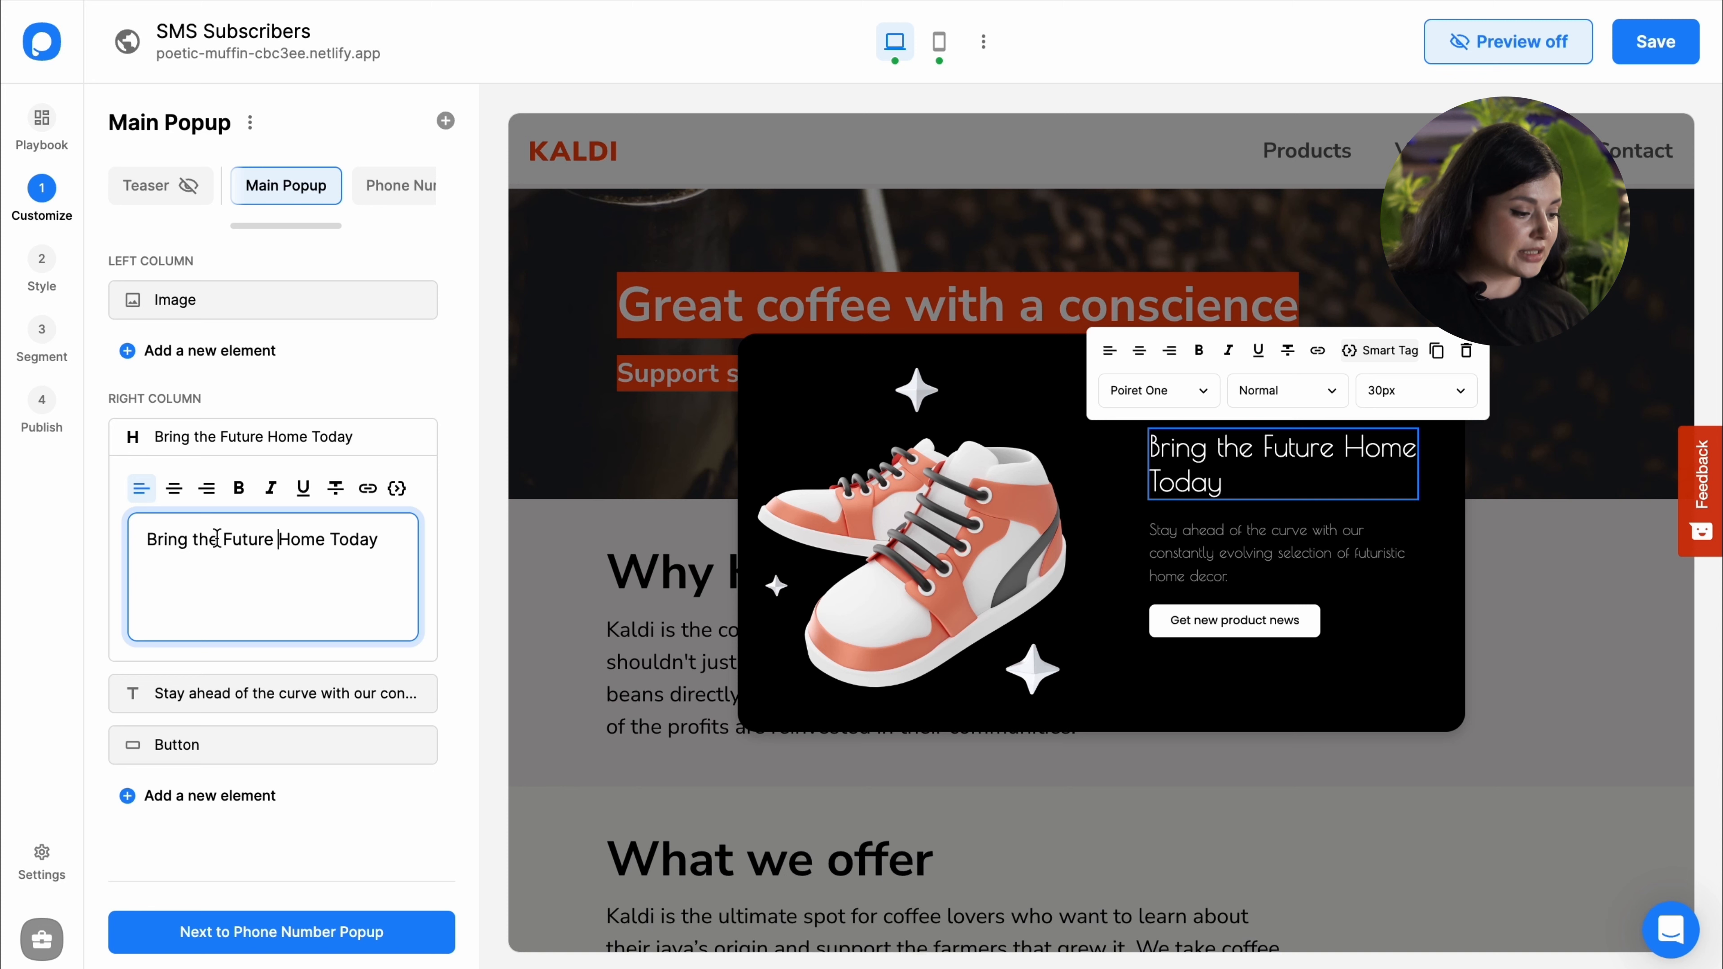
drag(224, 547, 378, 550)
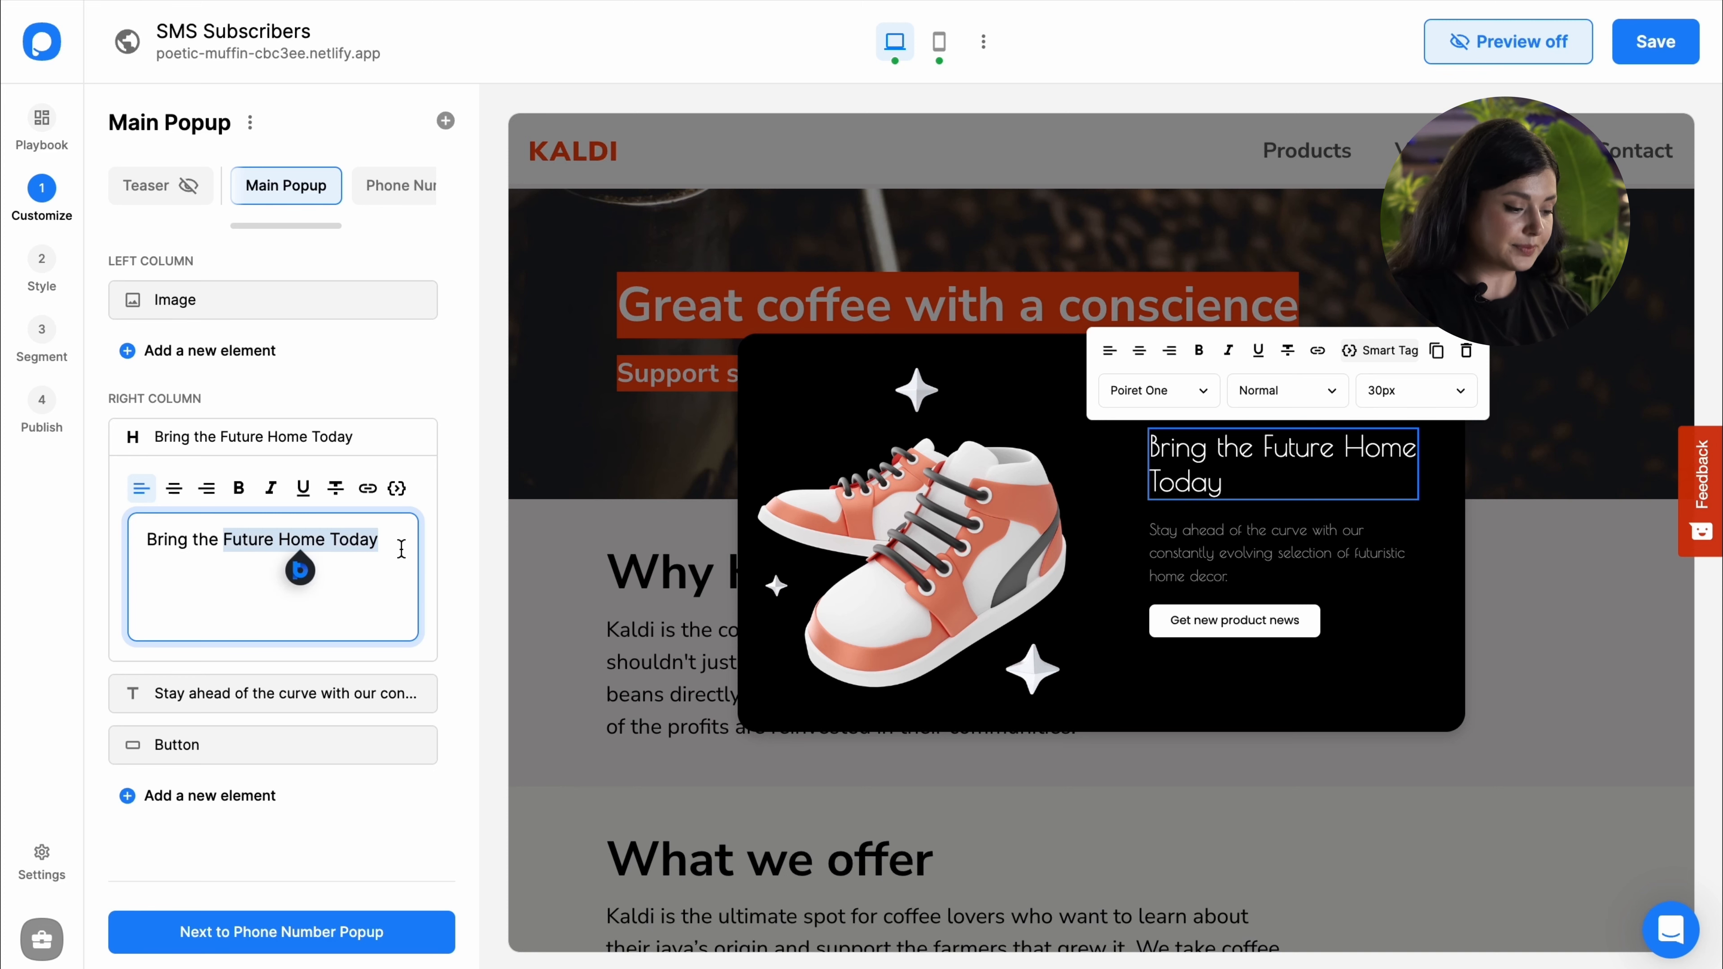
text(Fashion to Your Lif)
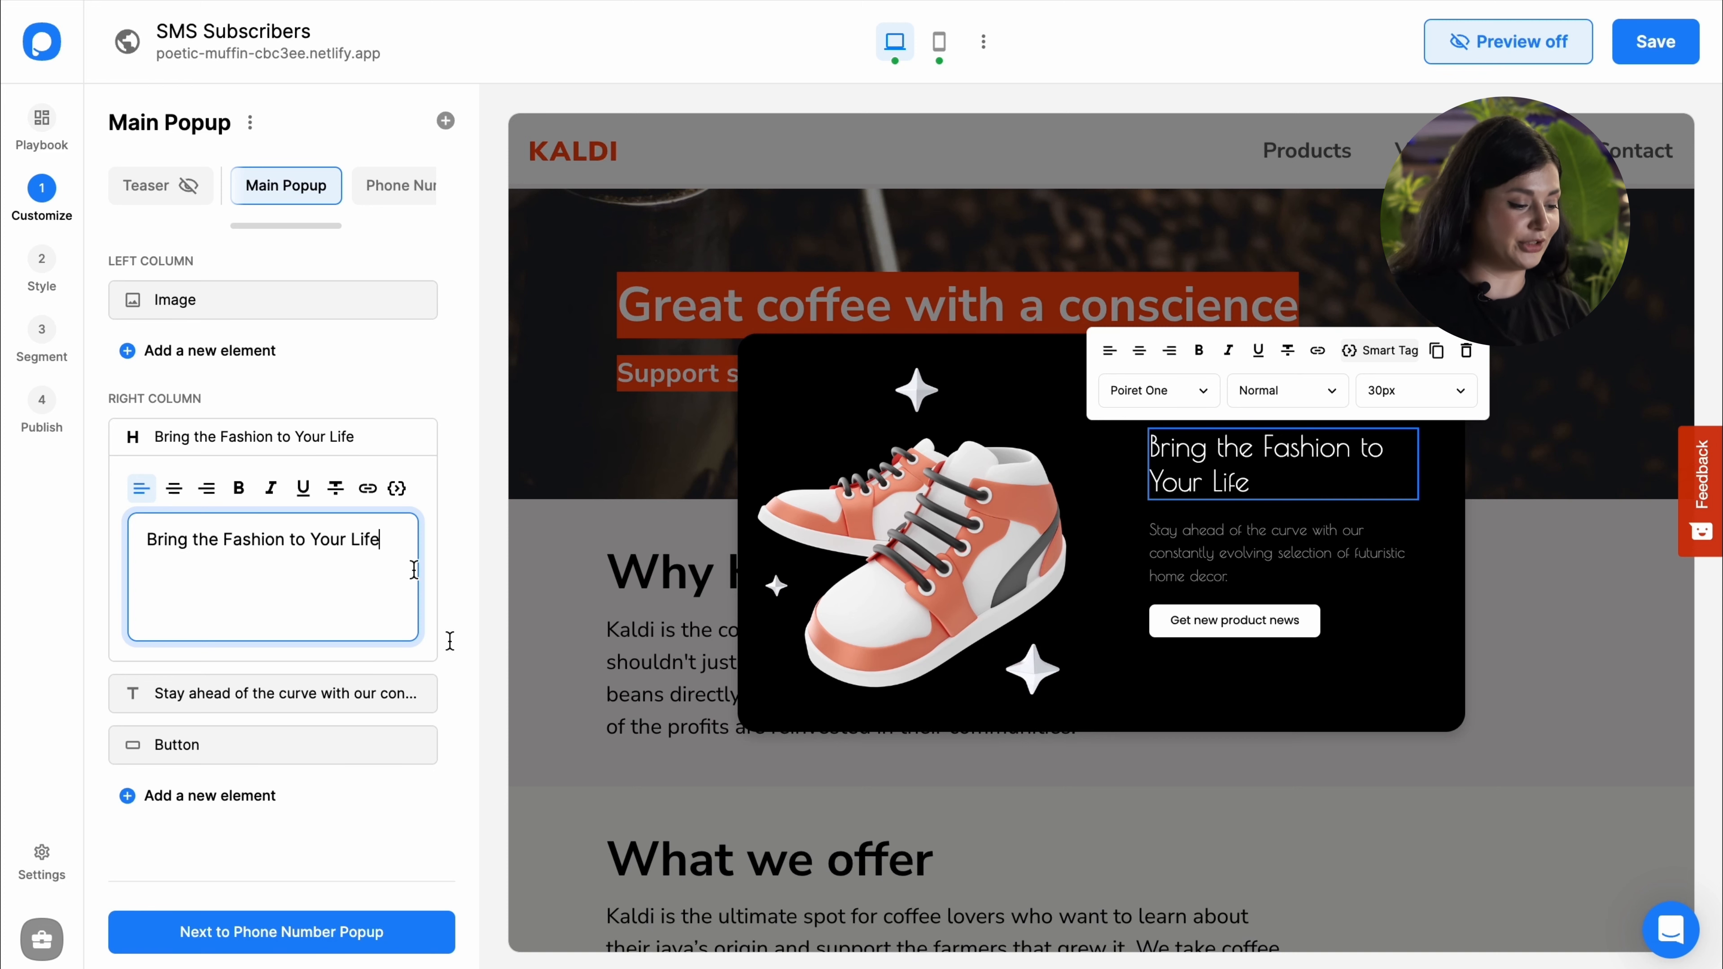
Step: Replace 'home decor.' with 'shoes.' so the description ends 'futuristic shoes.'
click(353, 693)
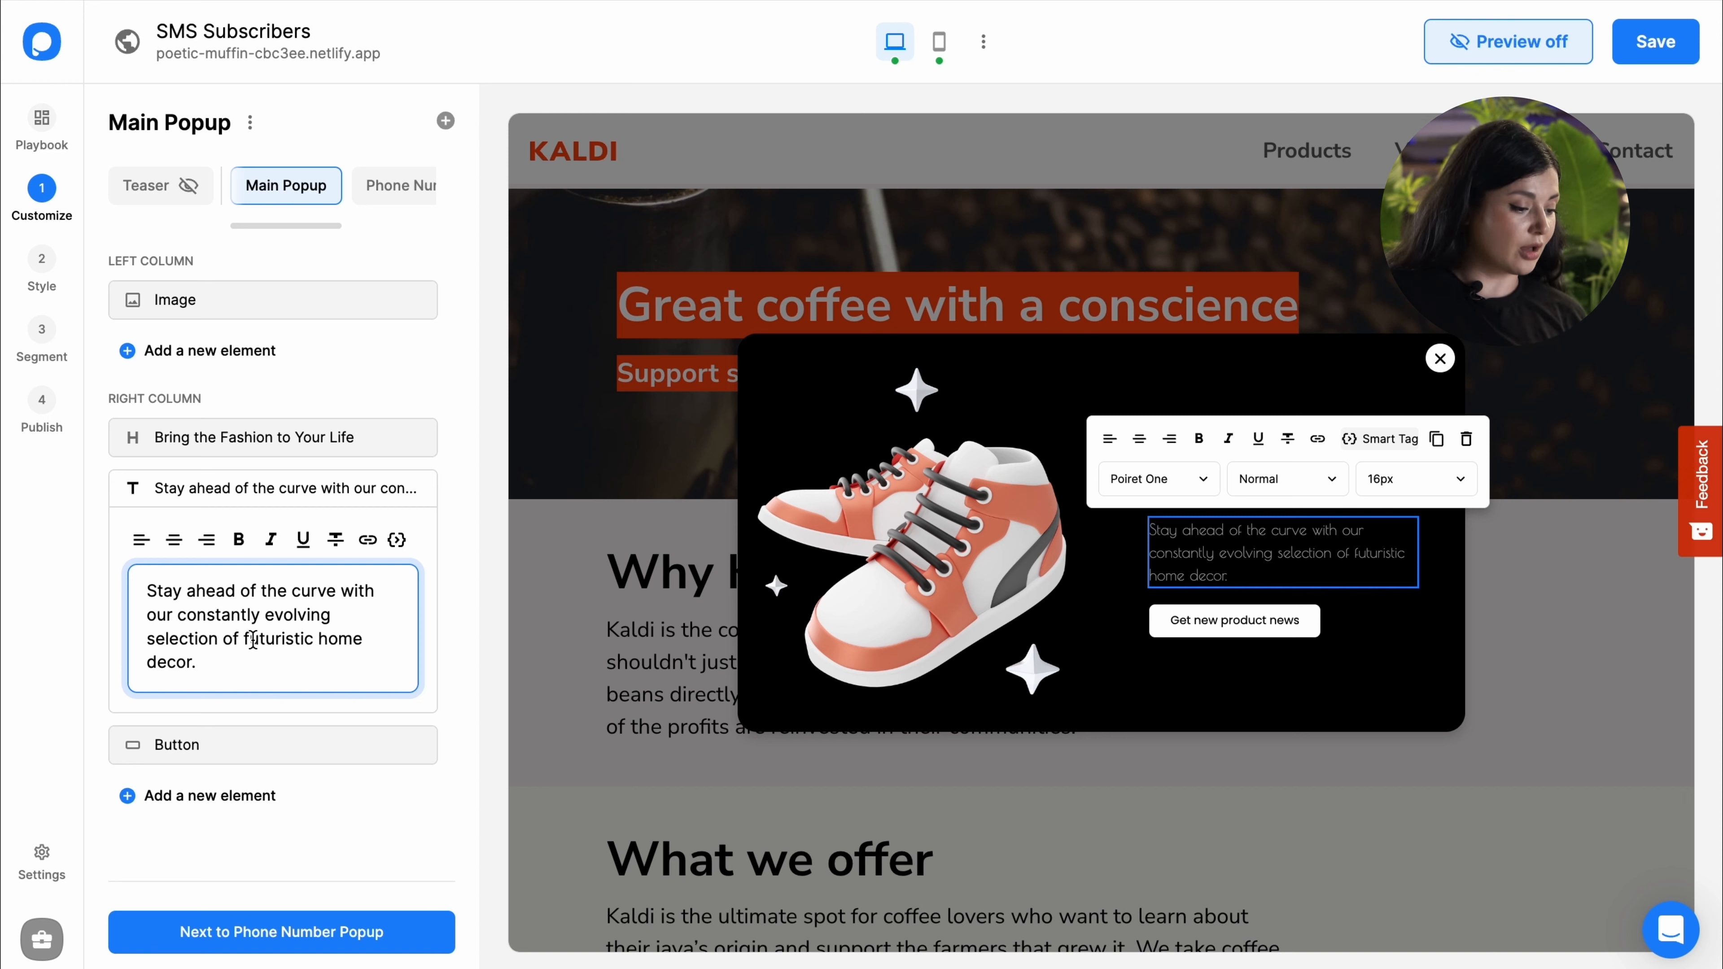
drag(319, 639, 343, 670)
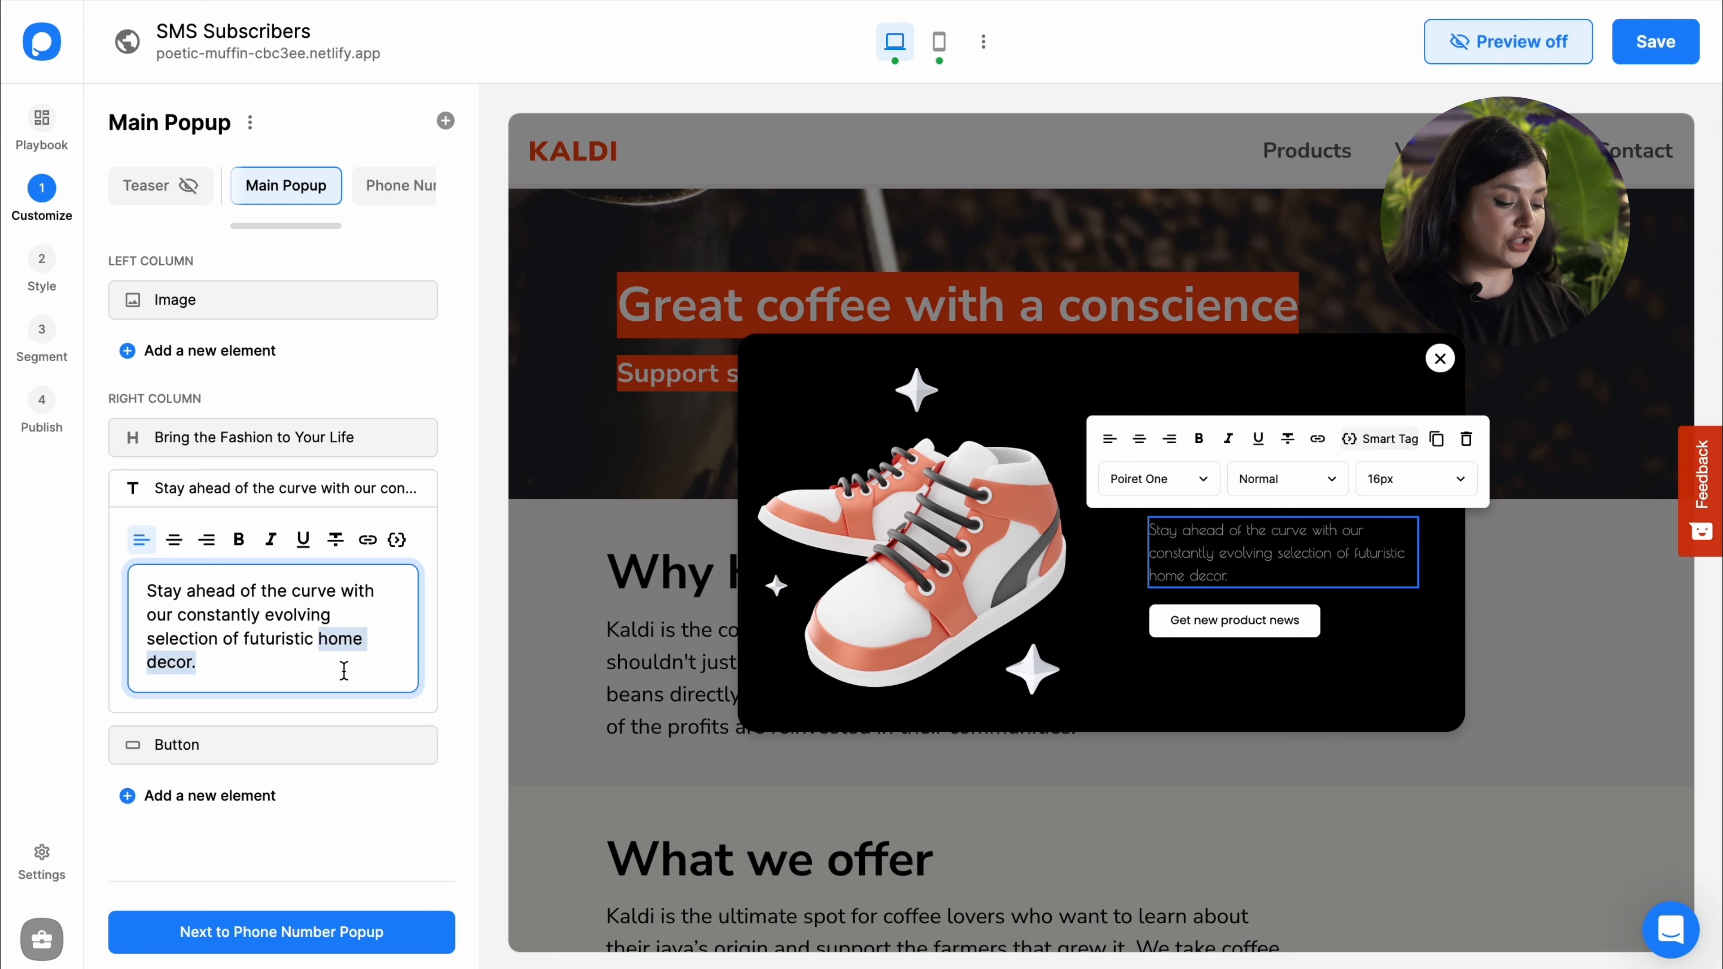
text(shoes.)
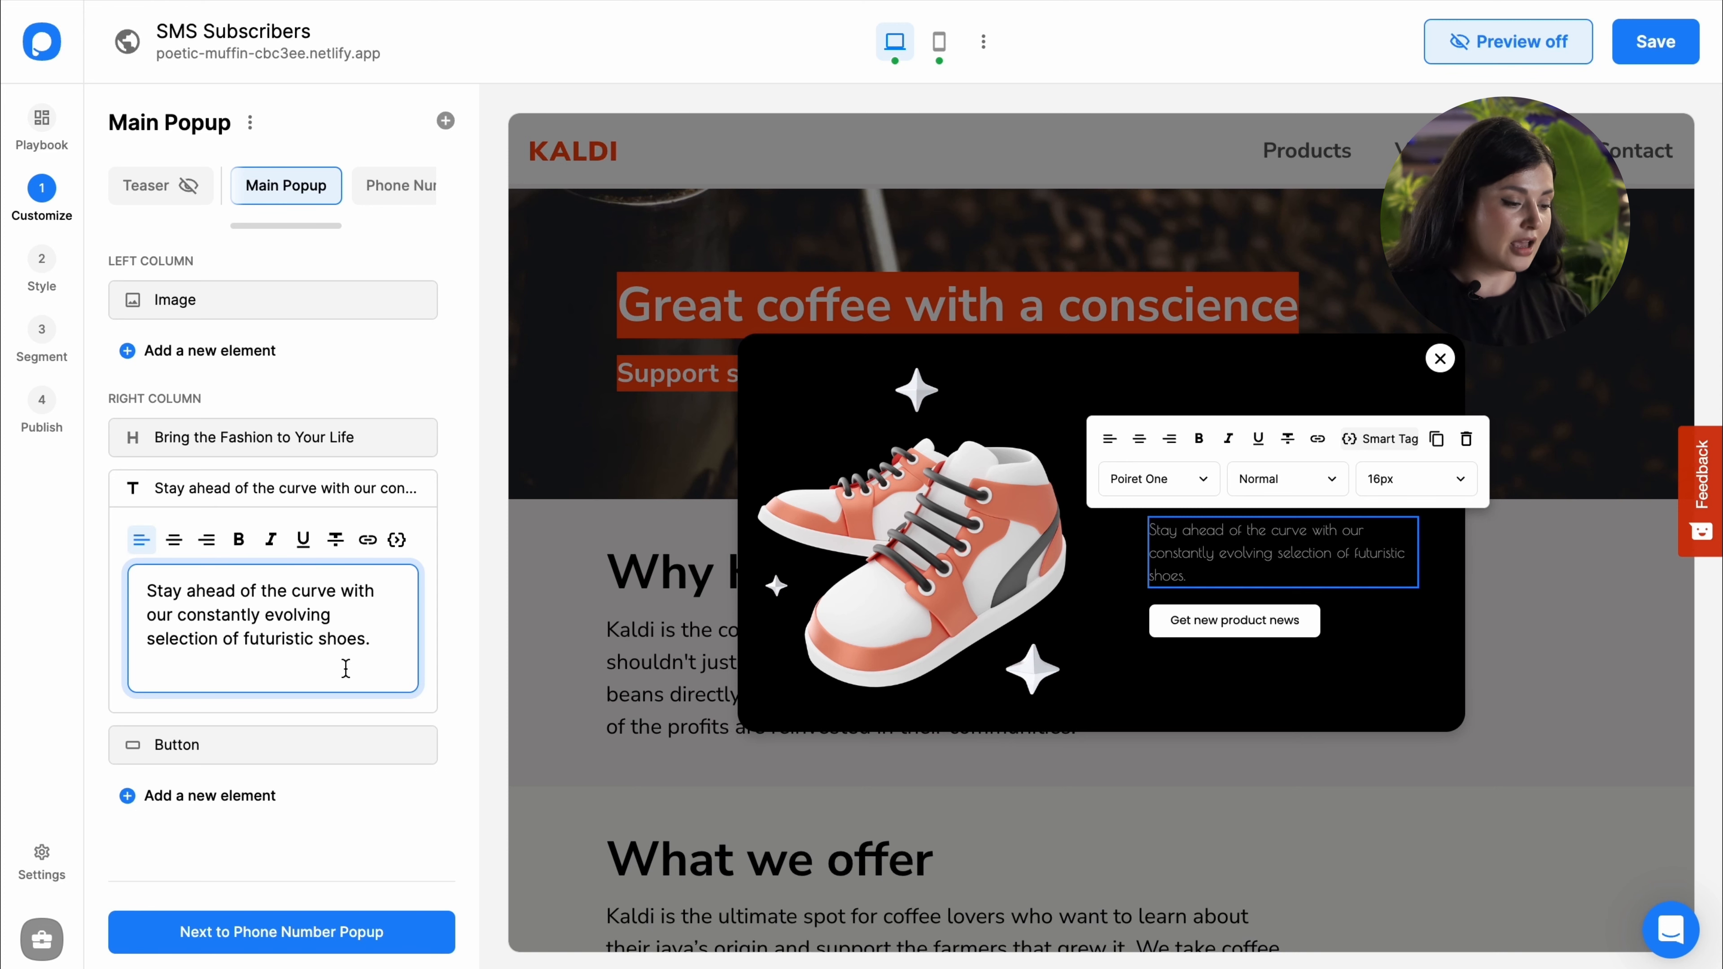
Step: Change the success heading to 'You are one step closer to the fashion'
click(374, 187)
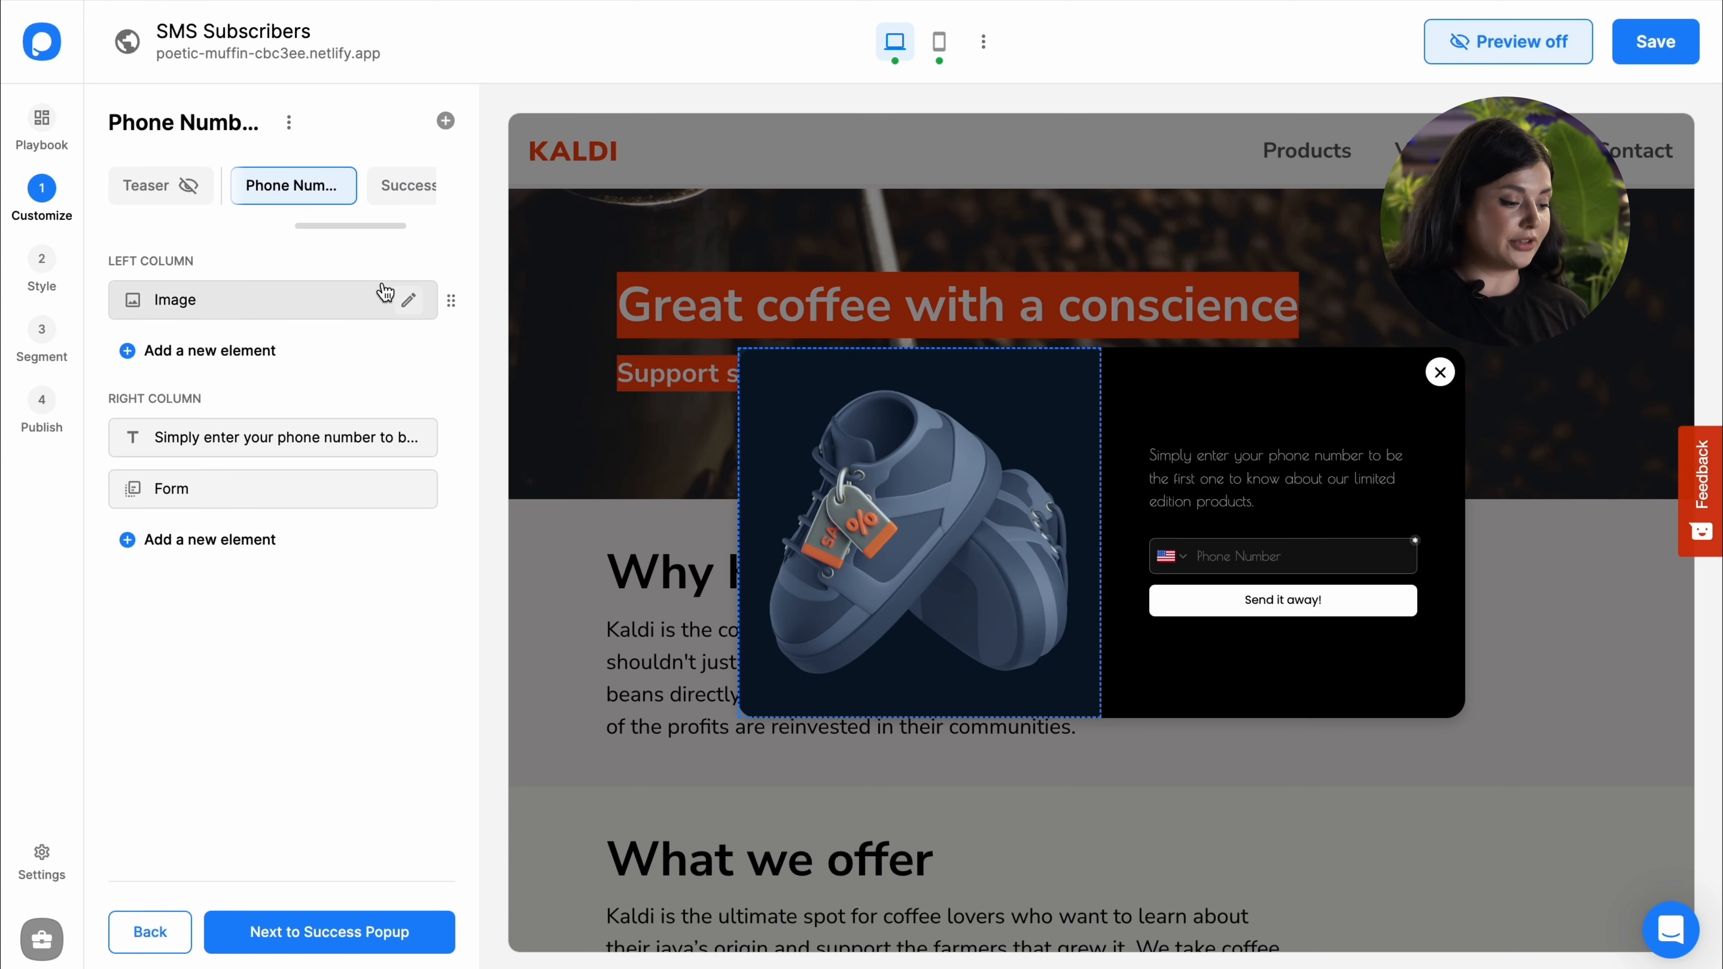
click(289, 438)
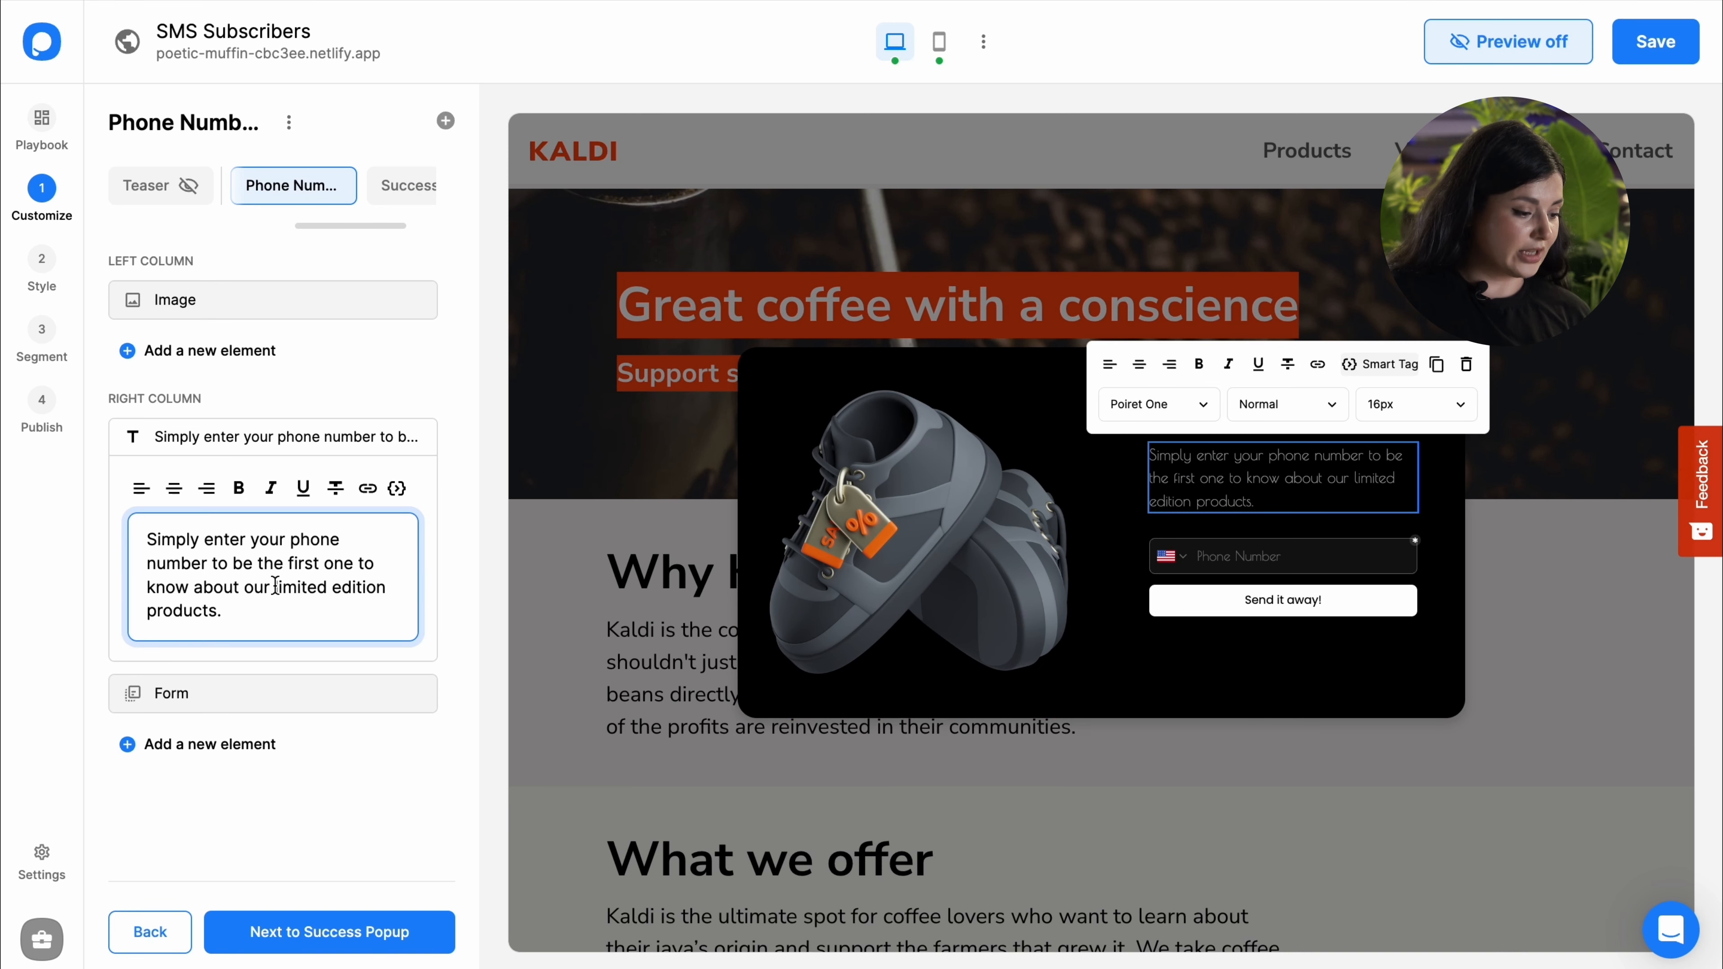
click(387, 184)
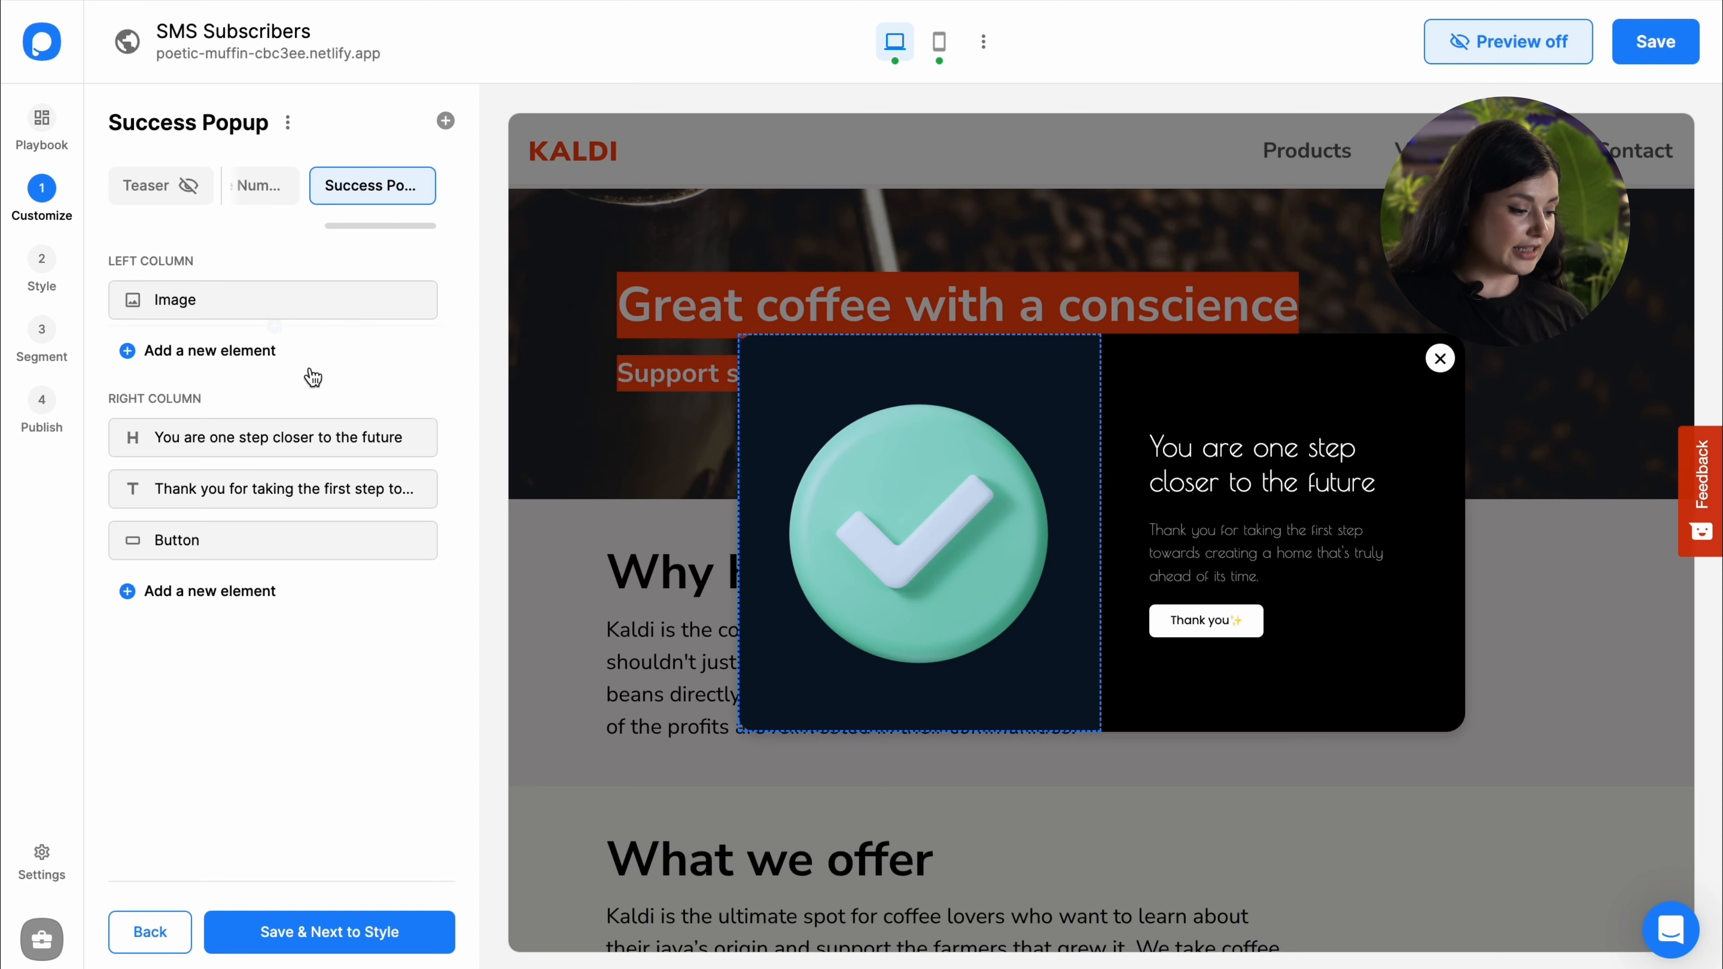
click(285, 442)
double_click(171, 563)
text(fashion)
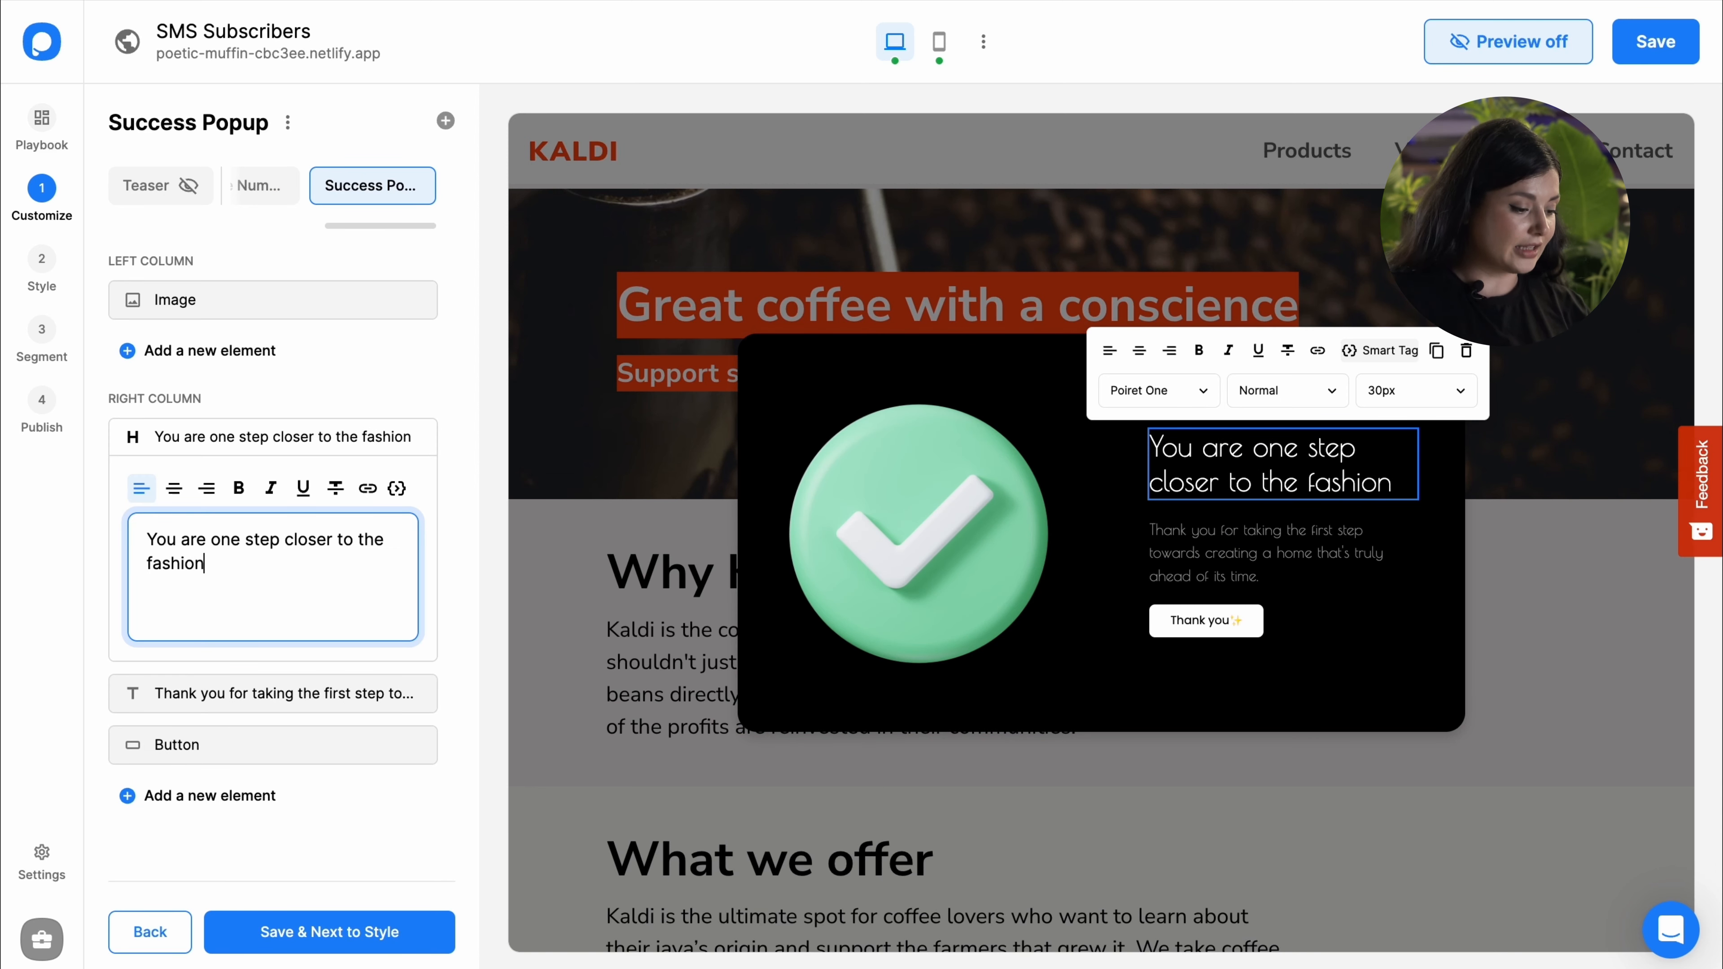
Step: End the success body text with 'having the latest fashion news.'
click(275, 623)
drag(372, 638, 262, 615)
text(havin)
key(BackSpace)
key(BackSpace)
key(BackSpace)
key(BackSpace)
key(BackSpace)
key(BackSpace)
text(having the latest fashion news.)
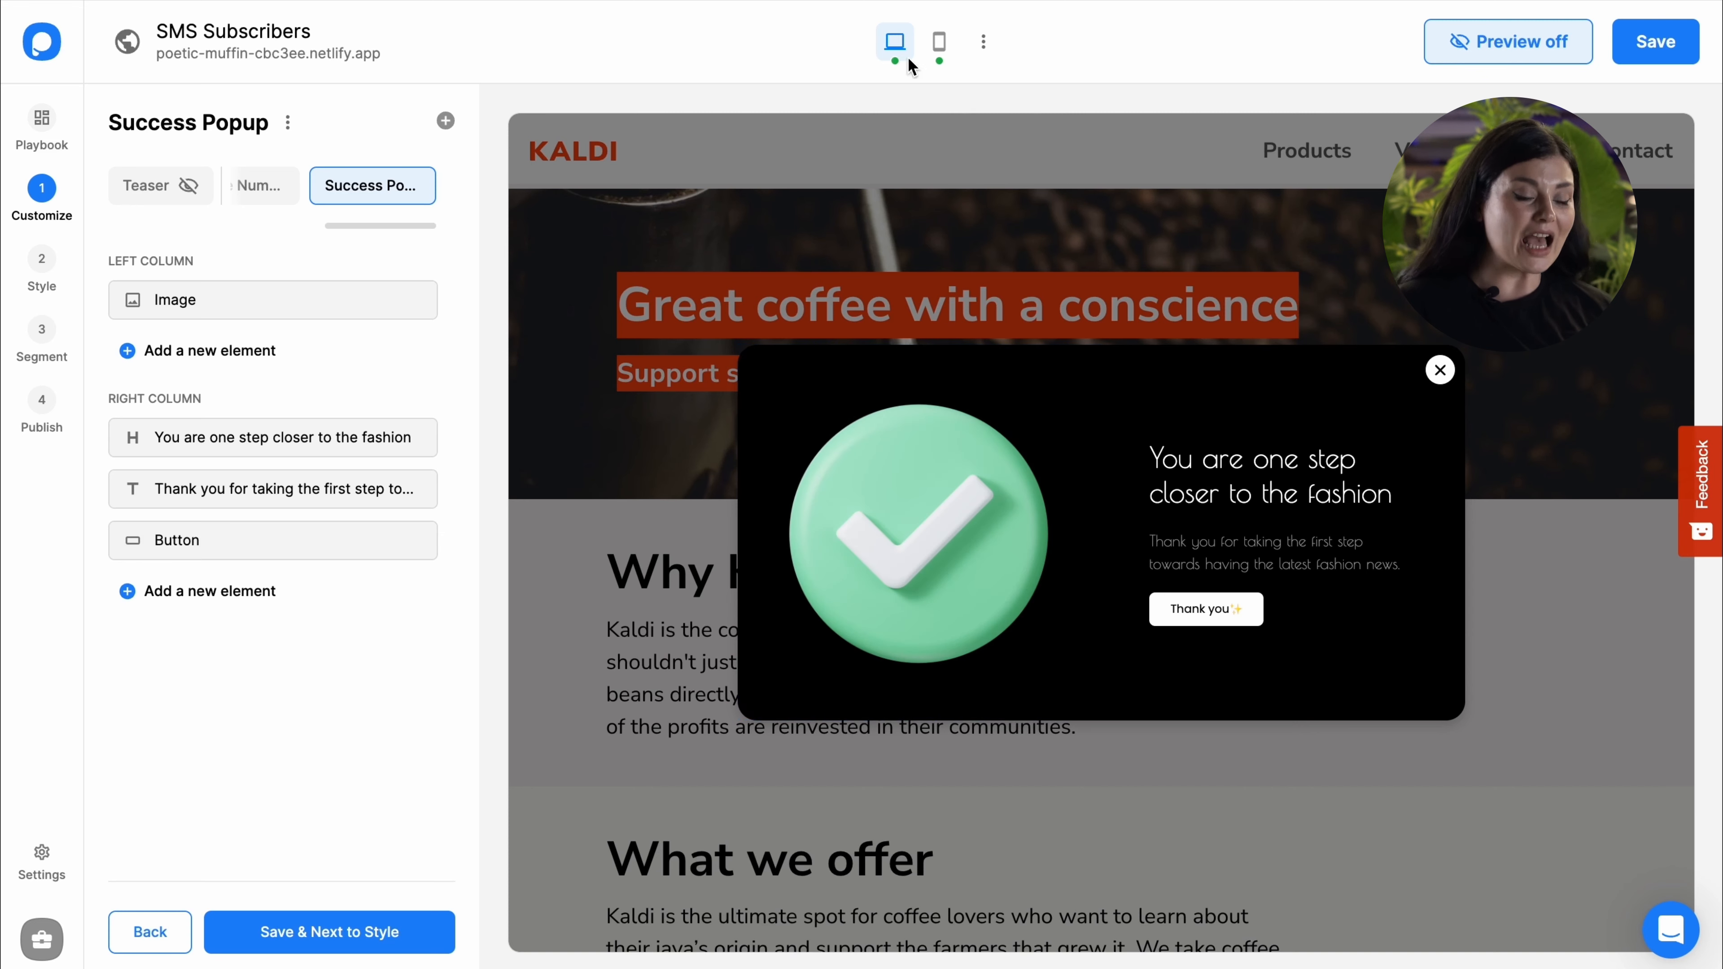
Step: Preview the popup in mobile view and return to the Main Popup
click(939, 45)
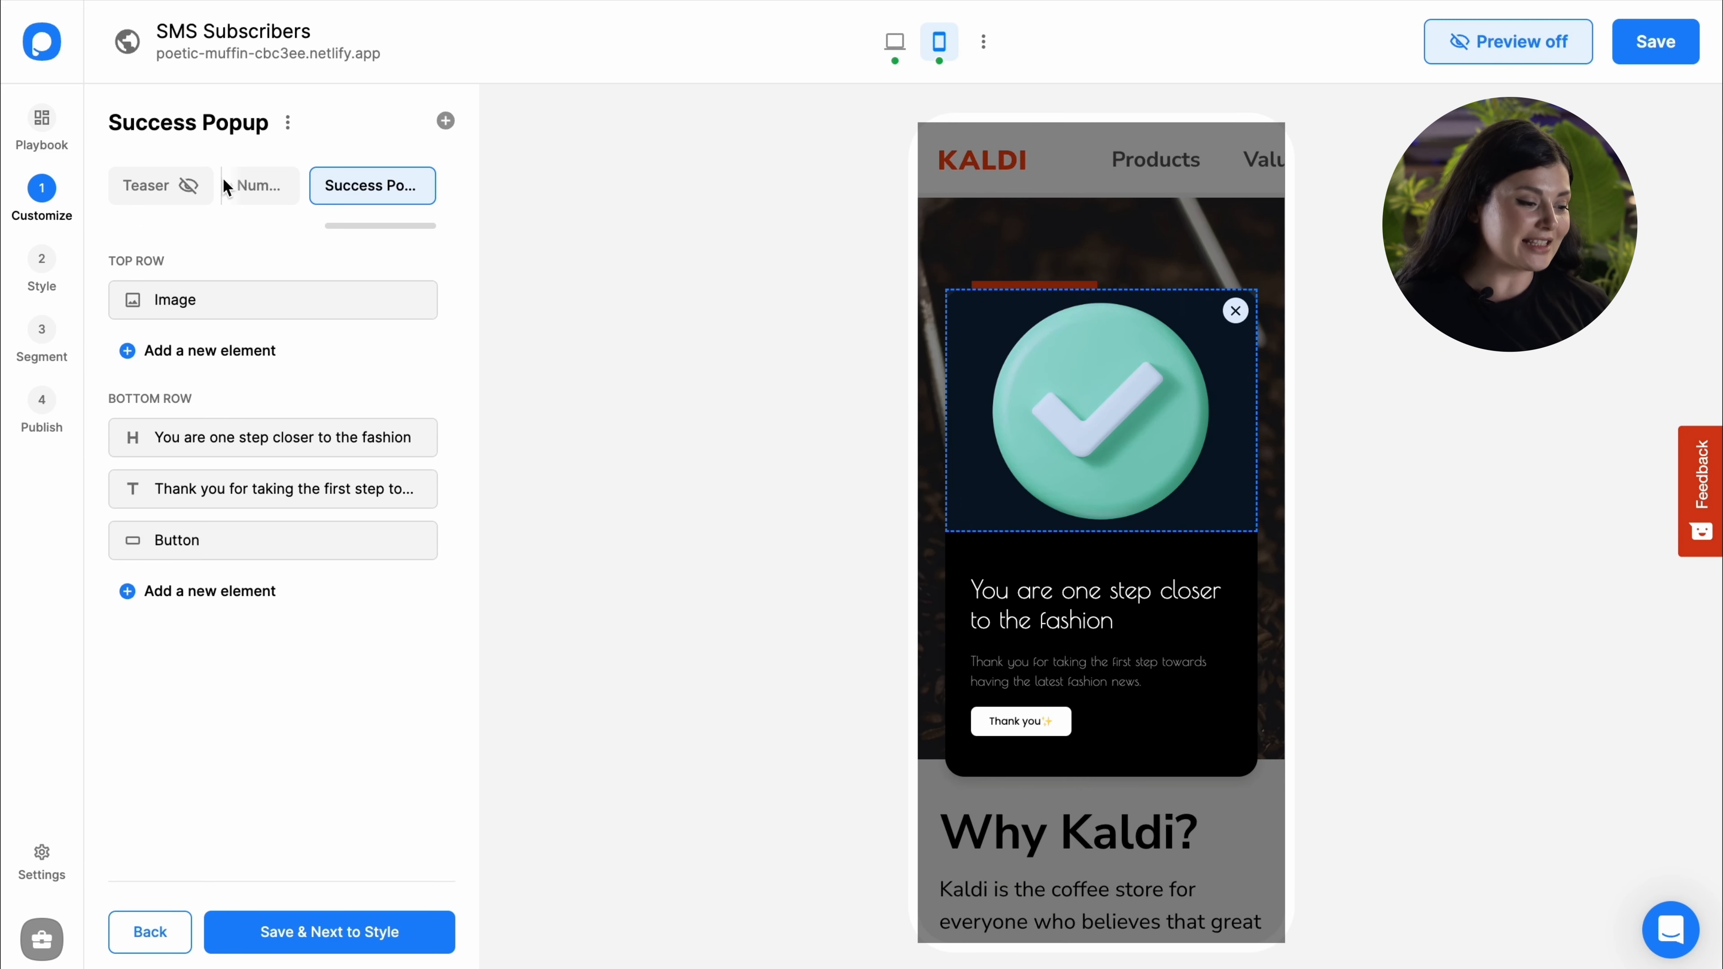
click(301, 199)
drag(334, 227, 272, 222)
click(281, 197)
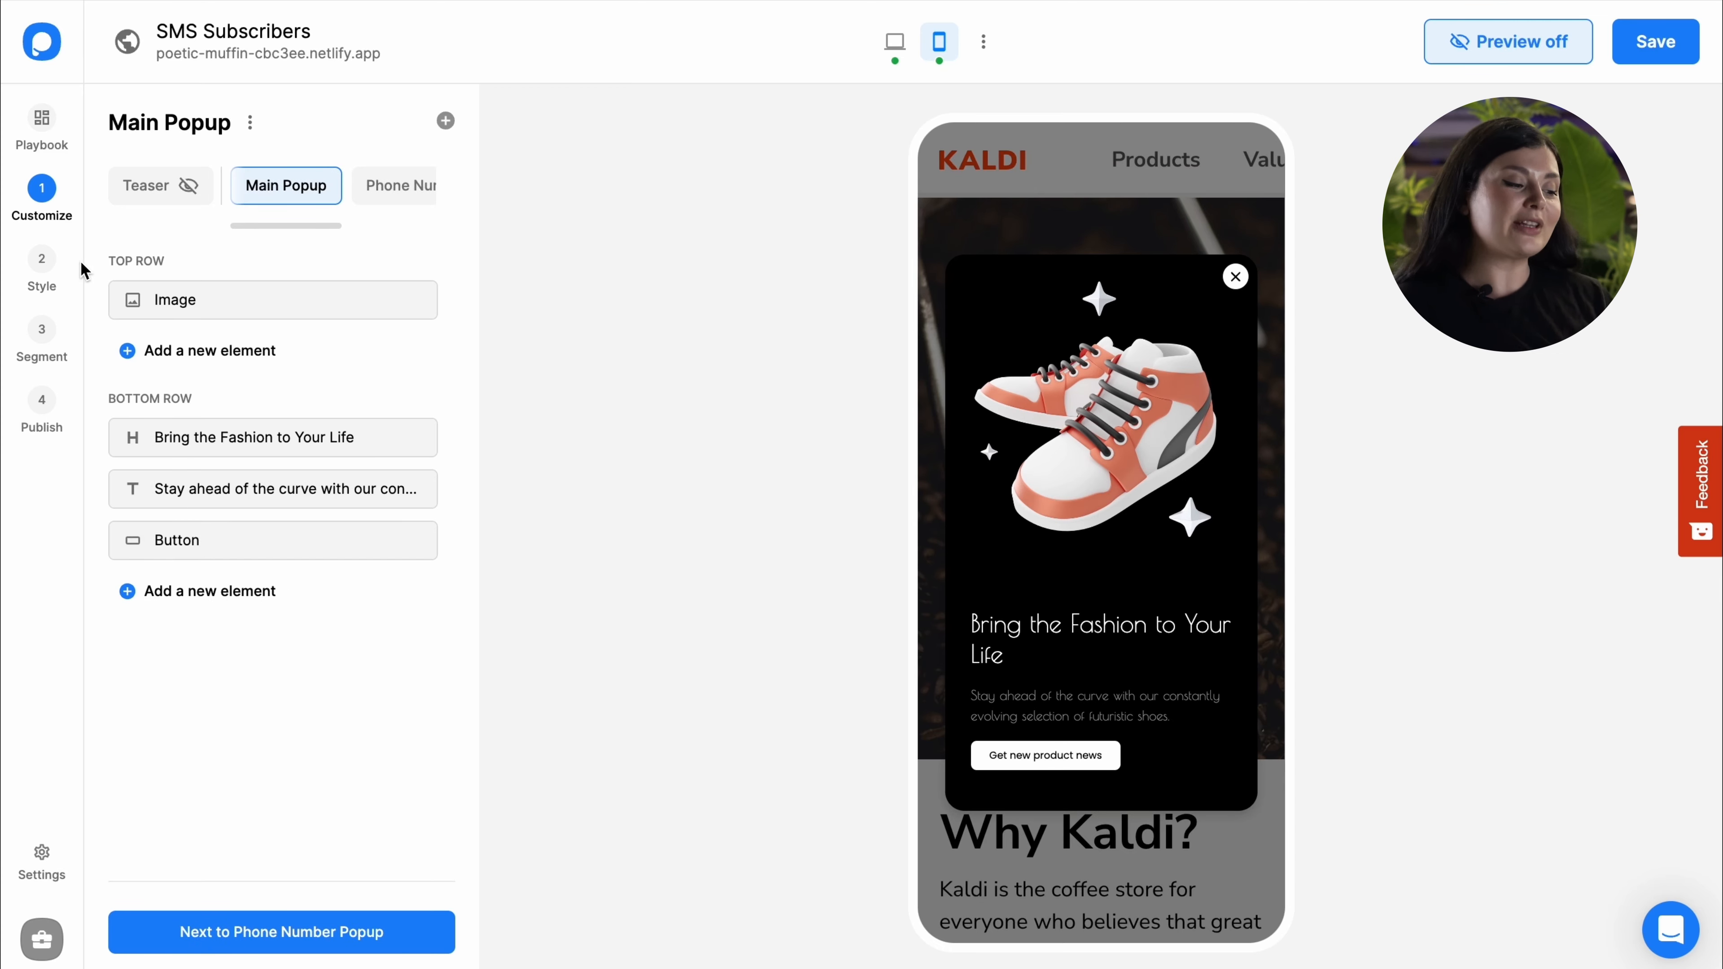
Step: Preview the Fun Day and Elegant themes, switching the preview back to desktop
click(60, 274)
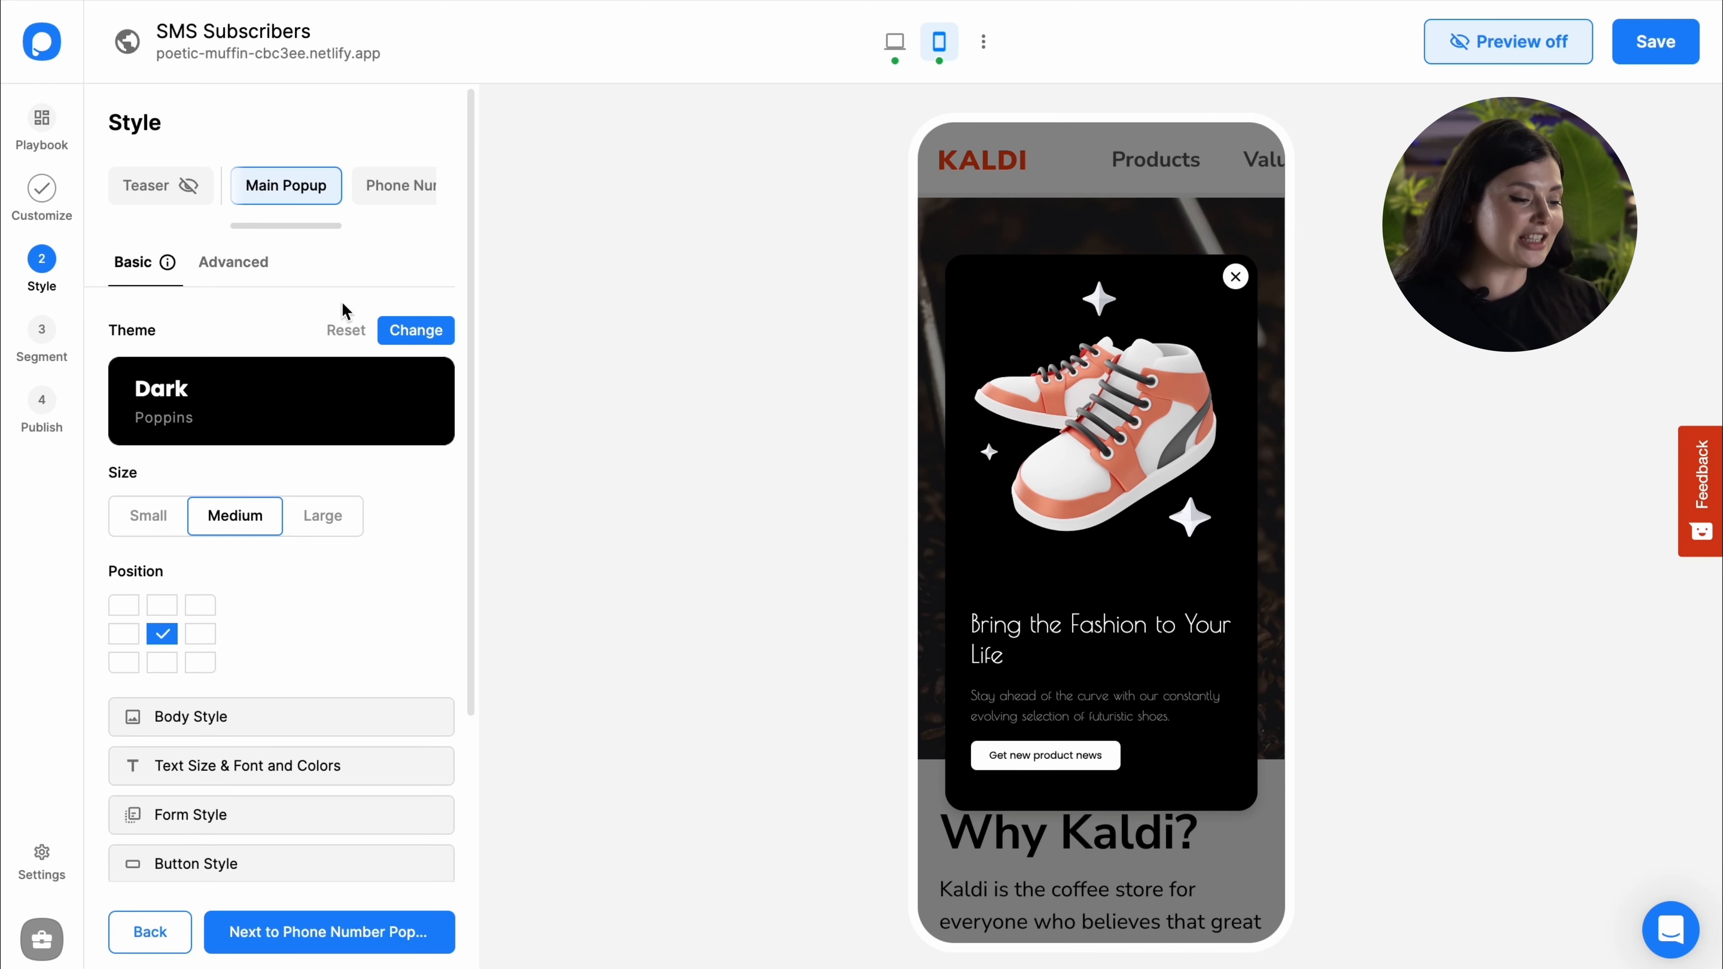
click(398, 346)
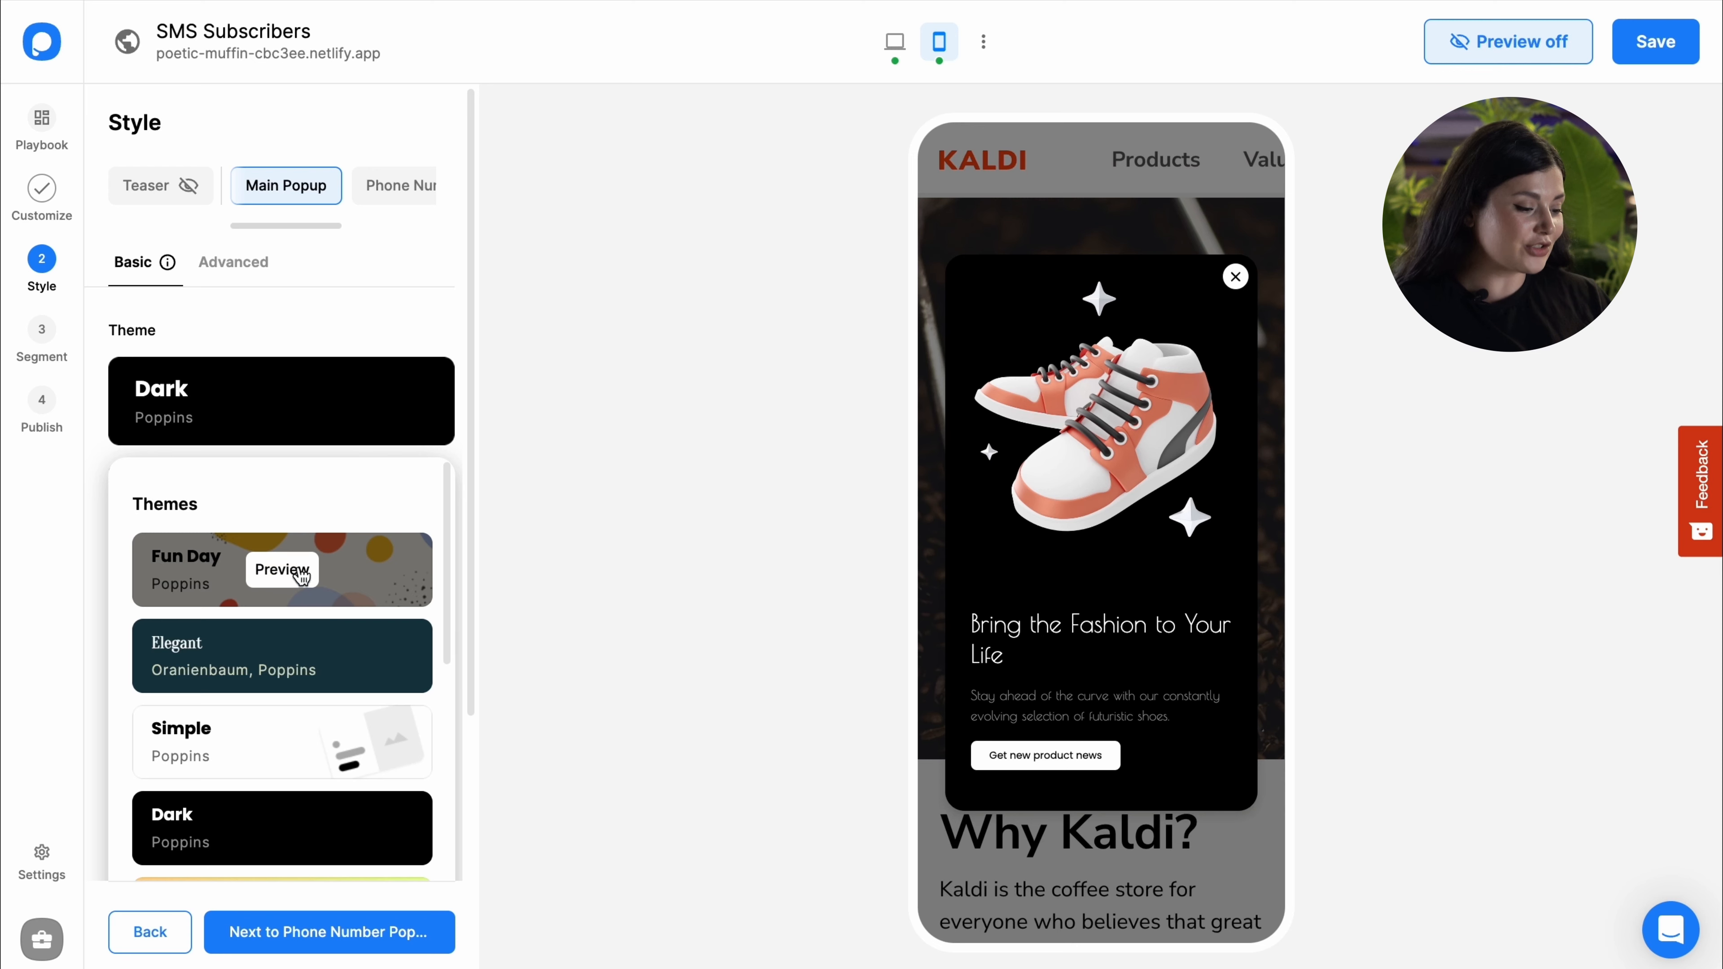
click(298, 579)
click(304, 659)
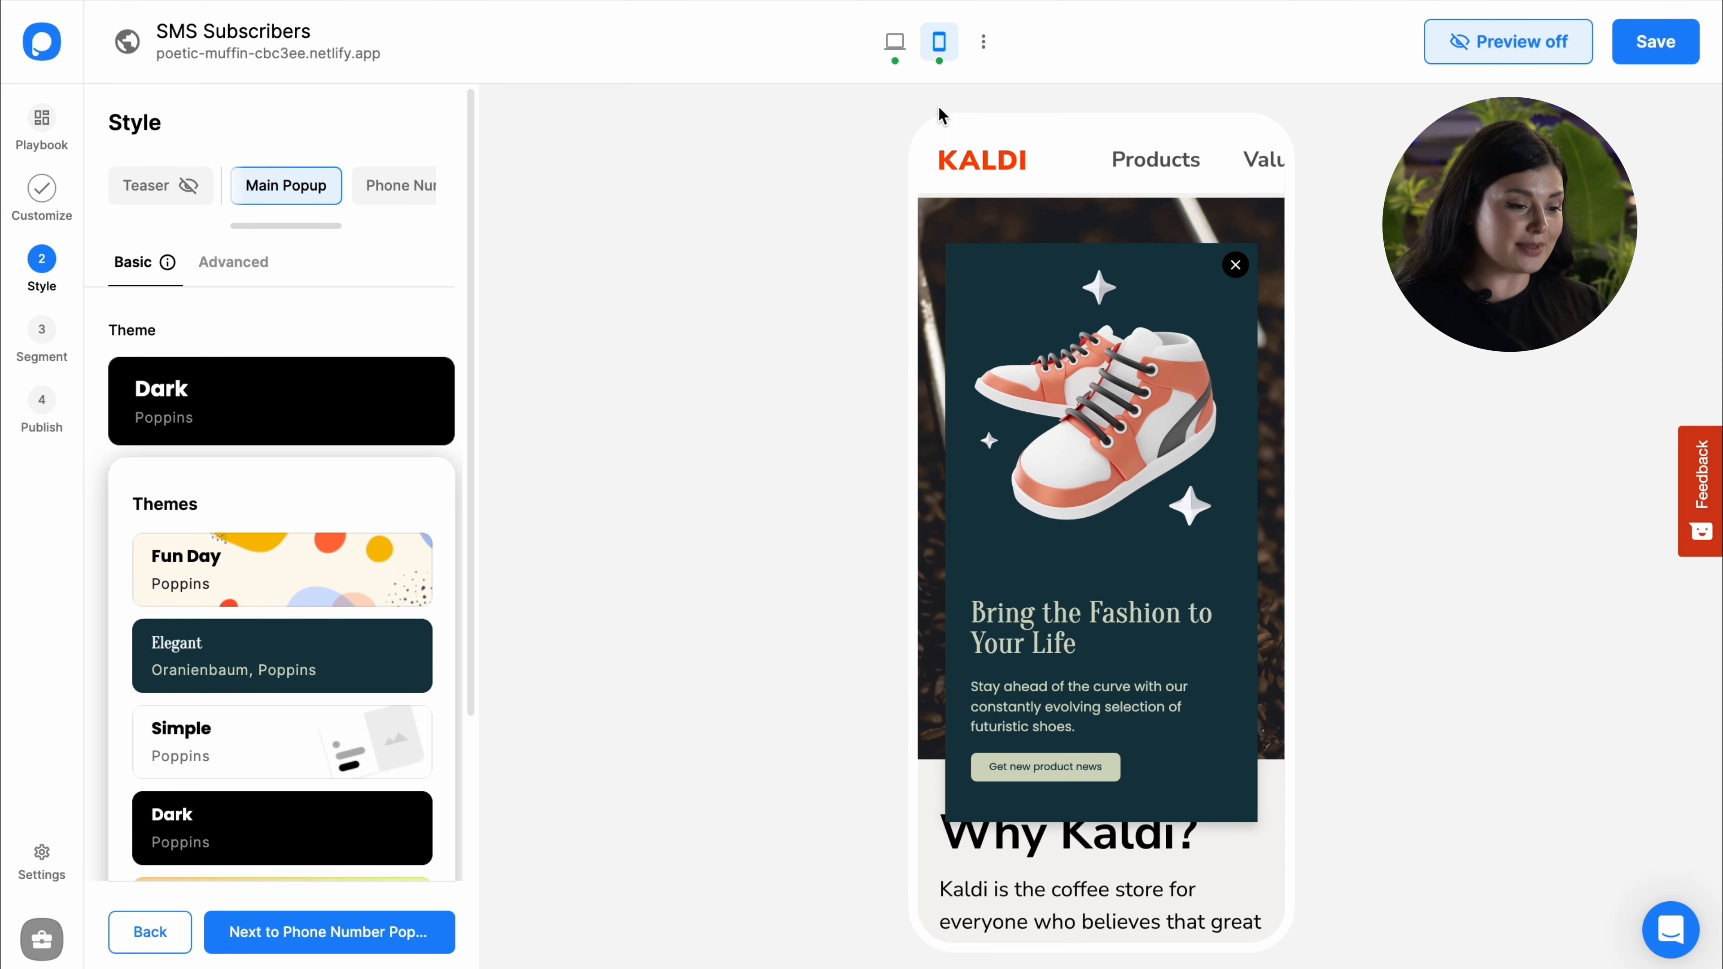
click(895, 43)
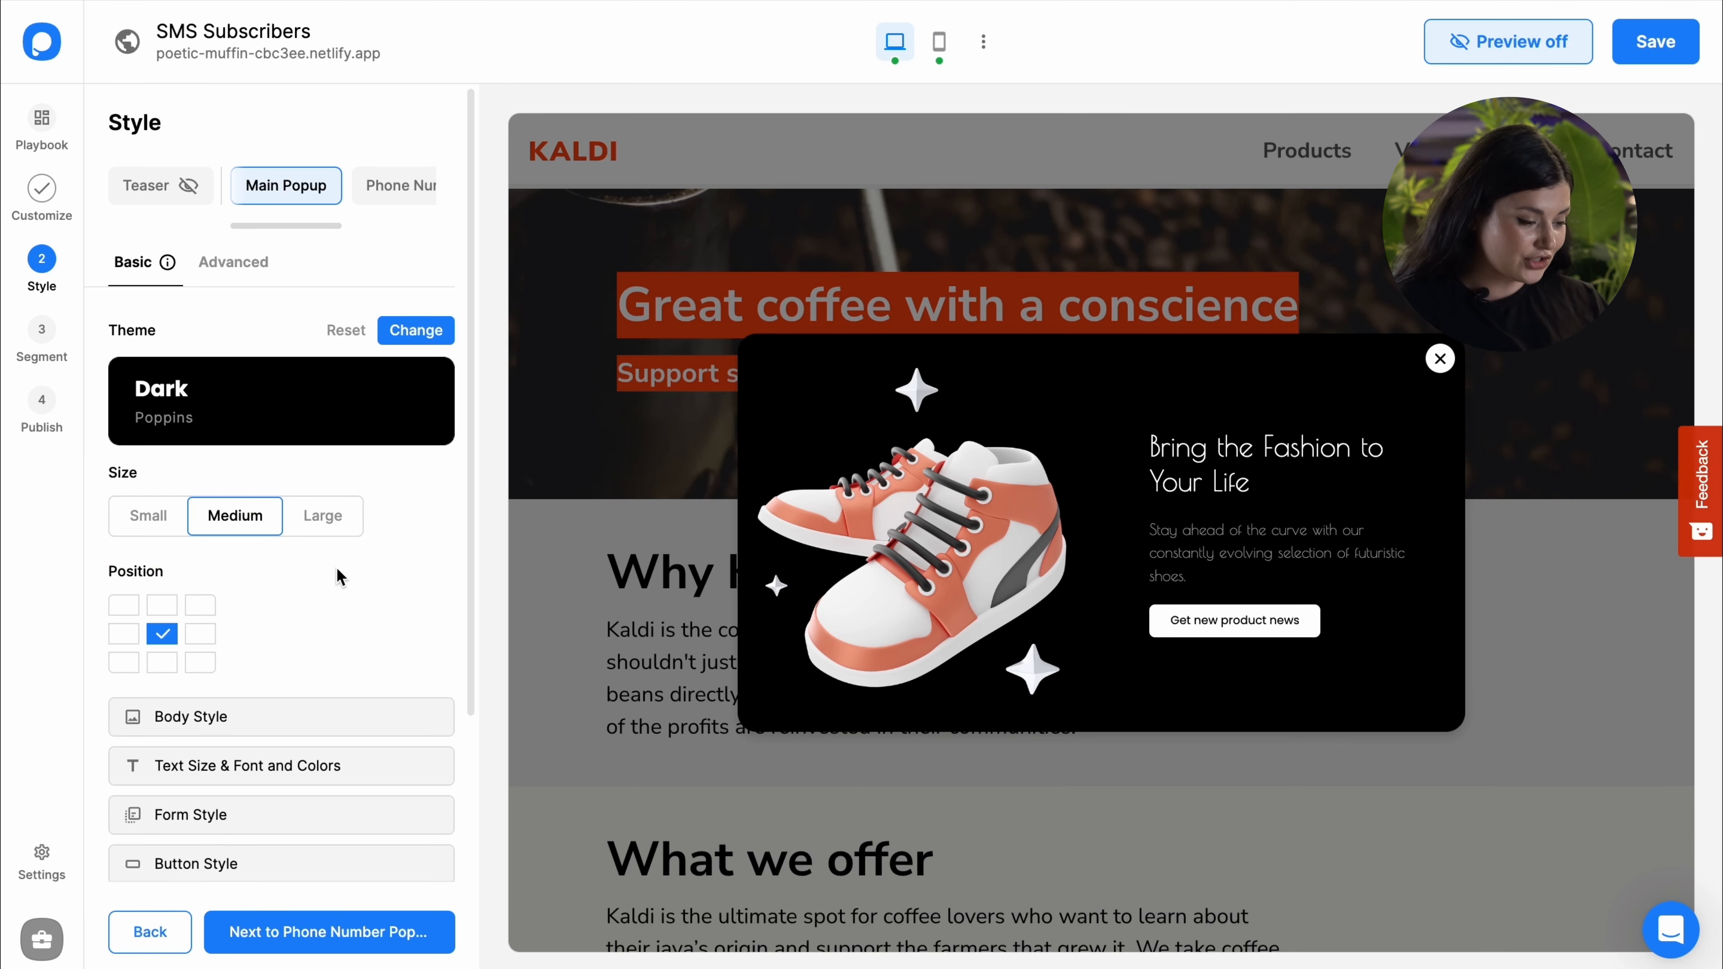
Step: Compare the Light Gradient, Material and Summer themes, then apply Elegant
click(400, 347)
scroll(280, 735, down, 4)
click(279, 647)
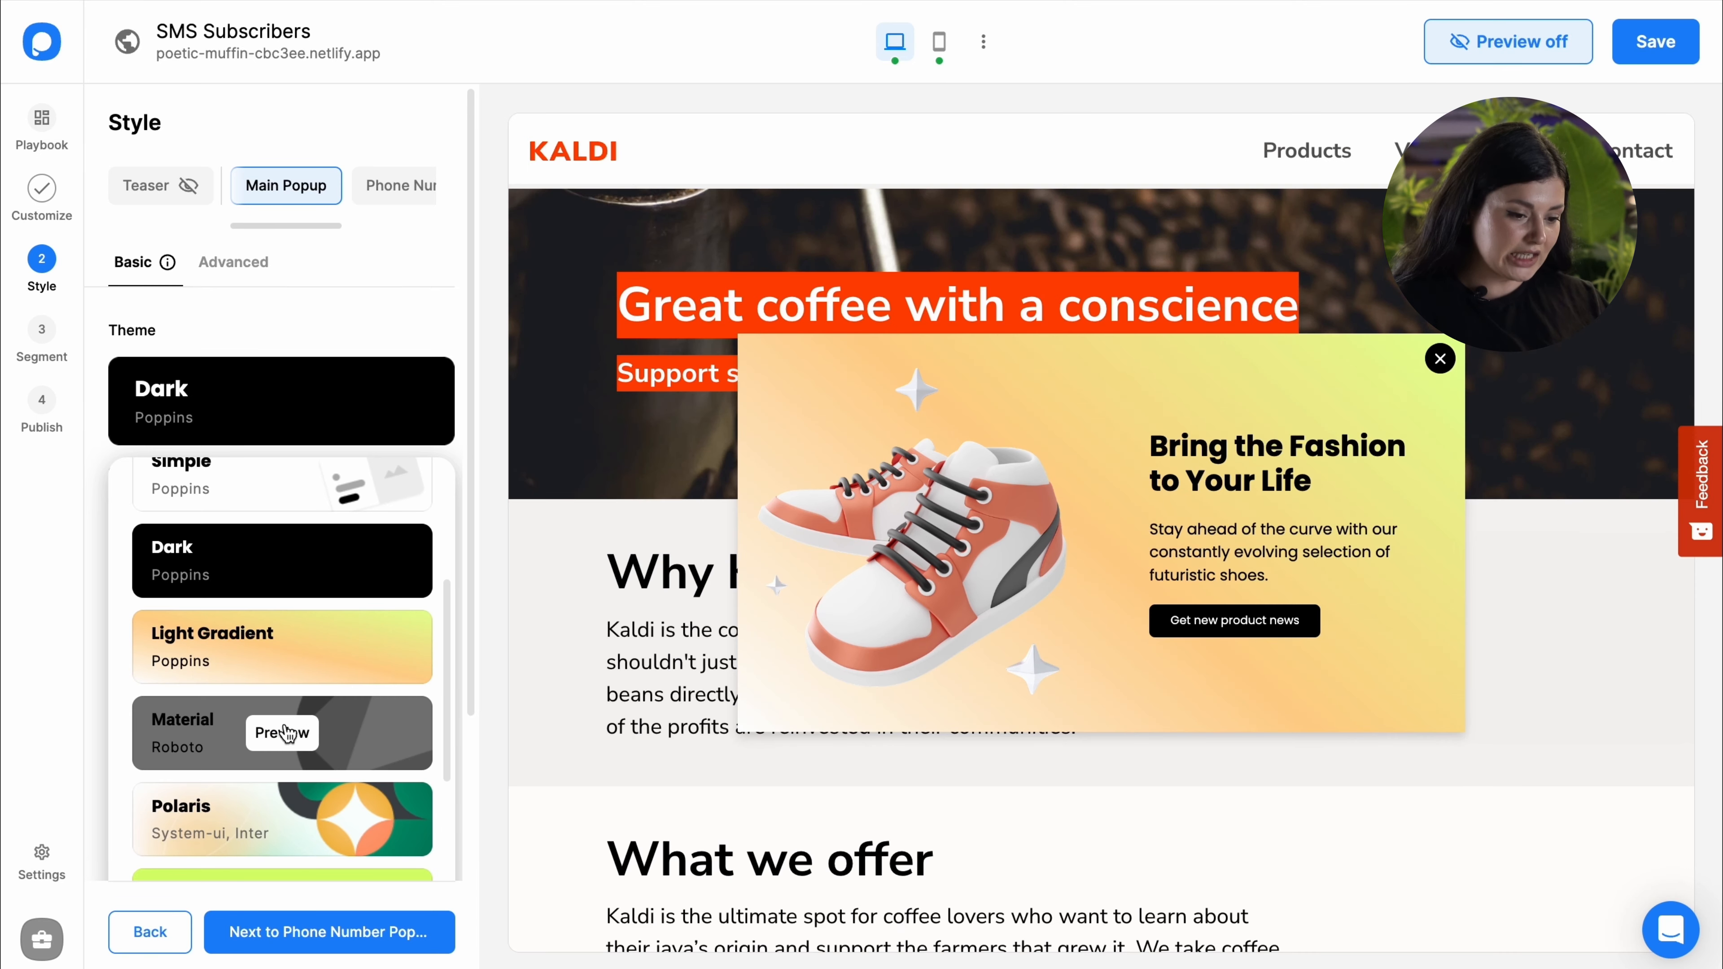
click(285, 733)
click(283, 821)
scroll(316, 768, down, 4)
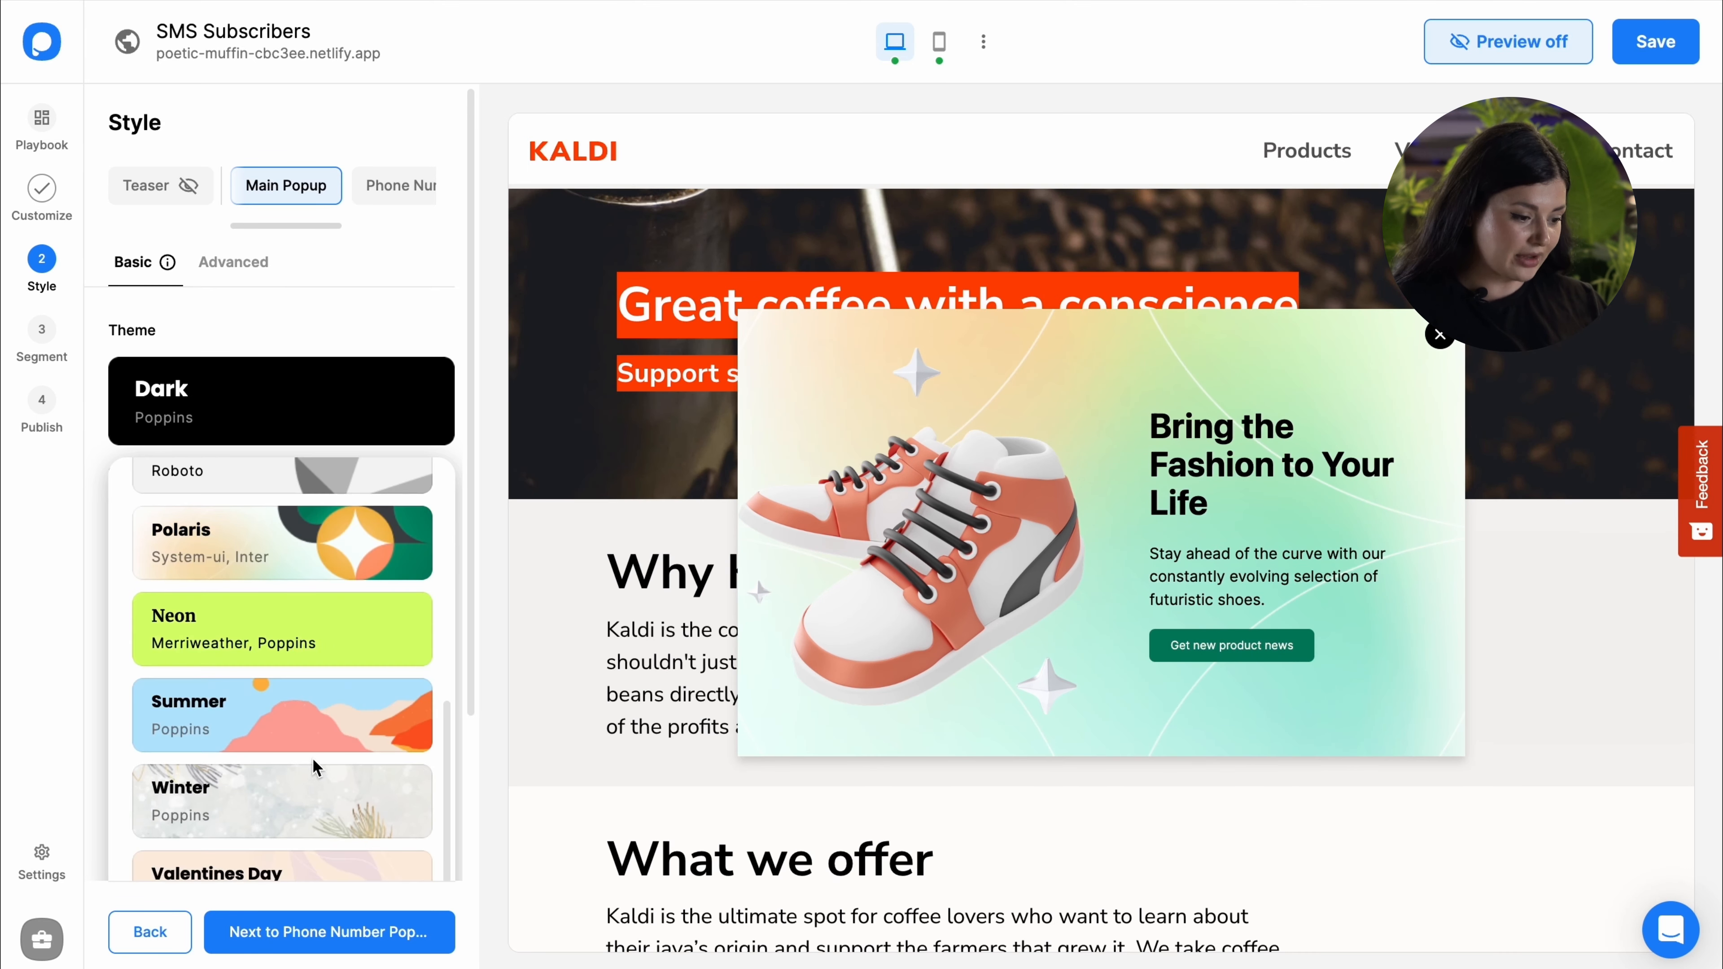
click(299, 718)
scroll(305, 679, up, 8)
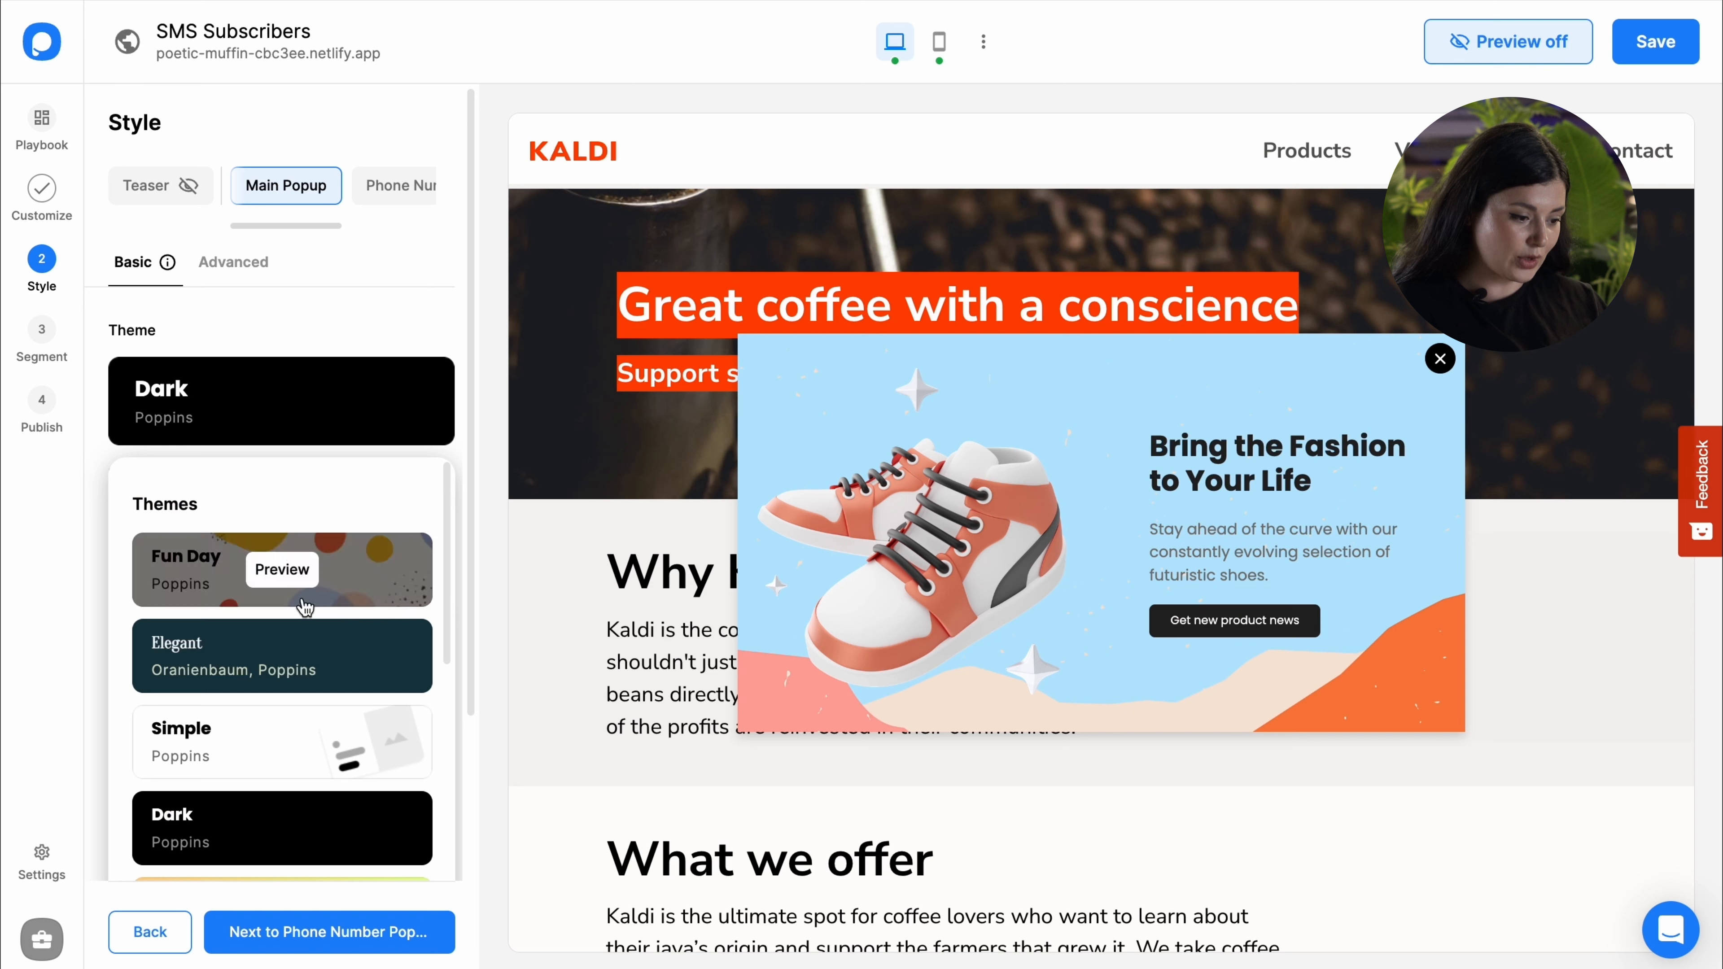
click(283, 656)
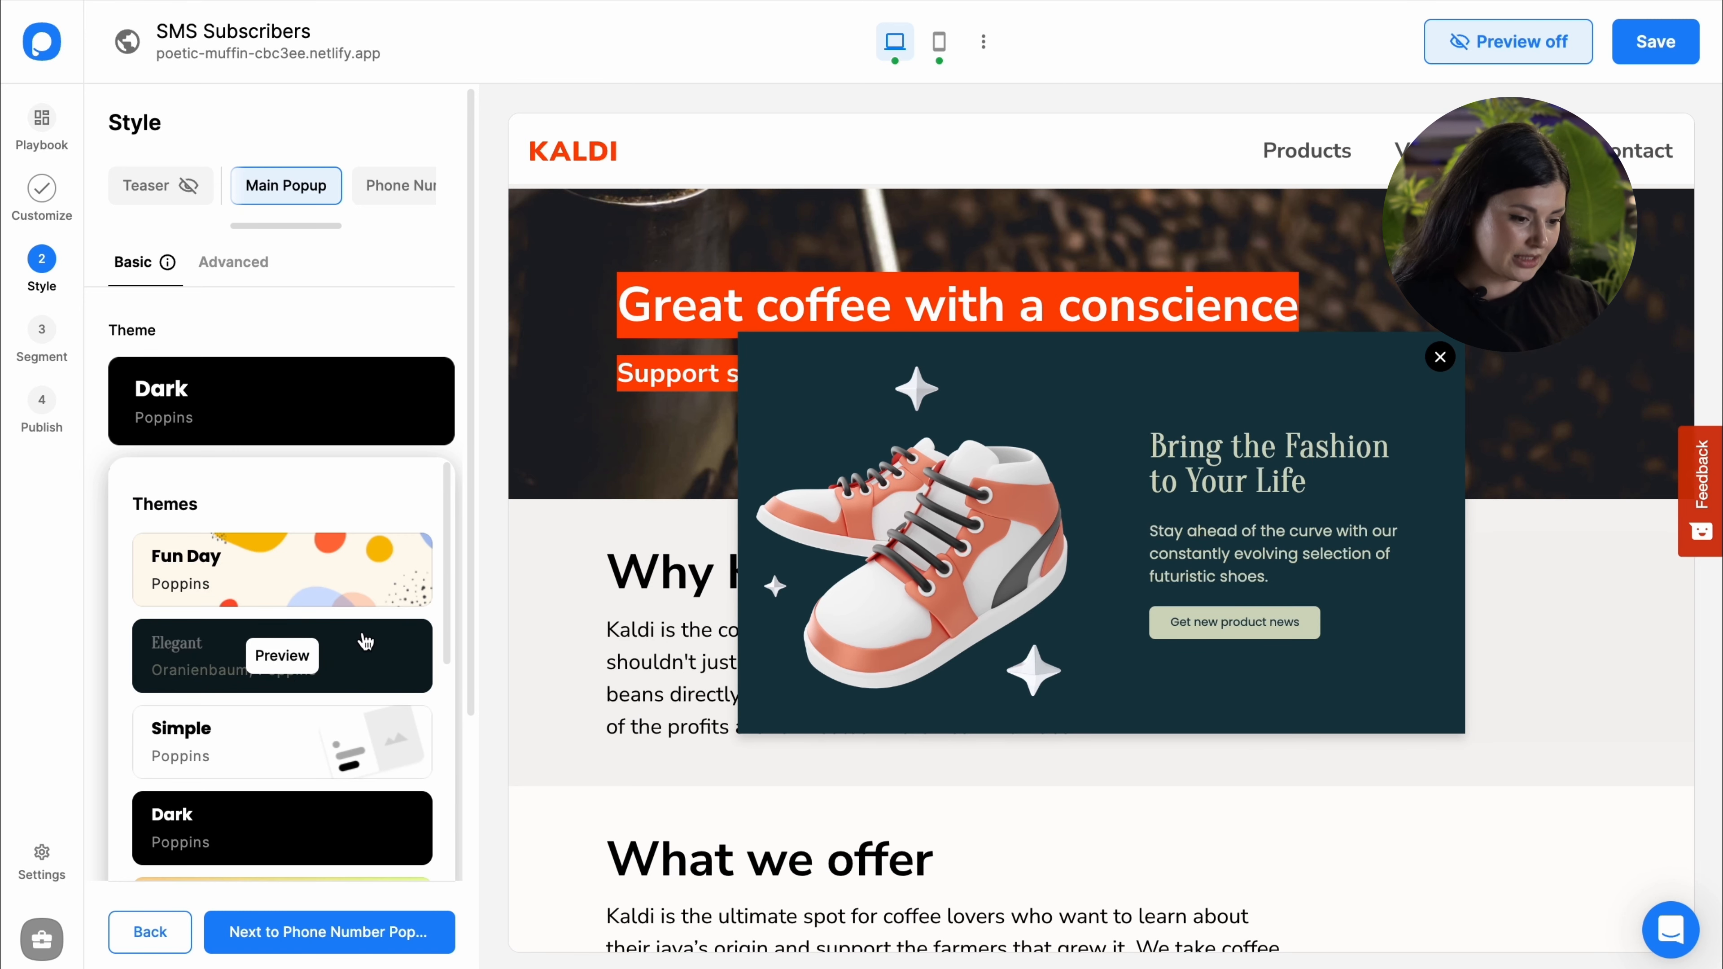
scroll(396, 724, down, 8)
scroll(384, 727, down, 3)
click(385, 726)
Step: Set the popup size to Small and position it at the bottom-left corner
click(335, 323)
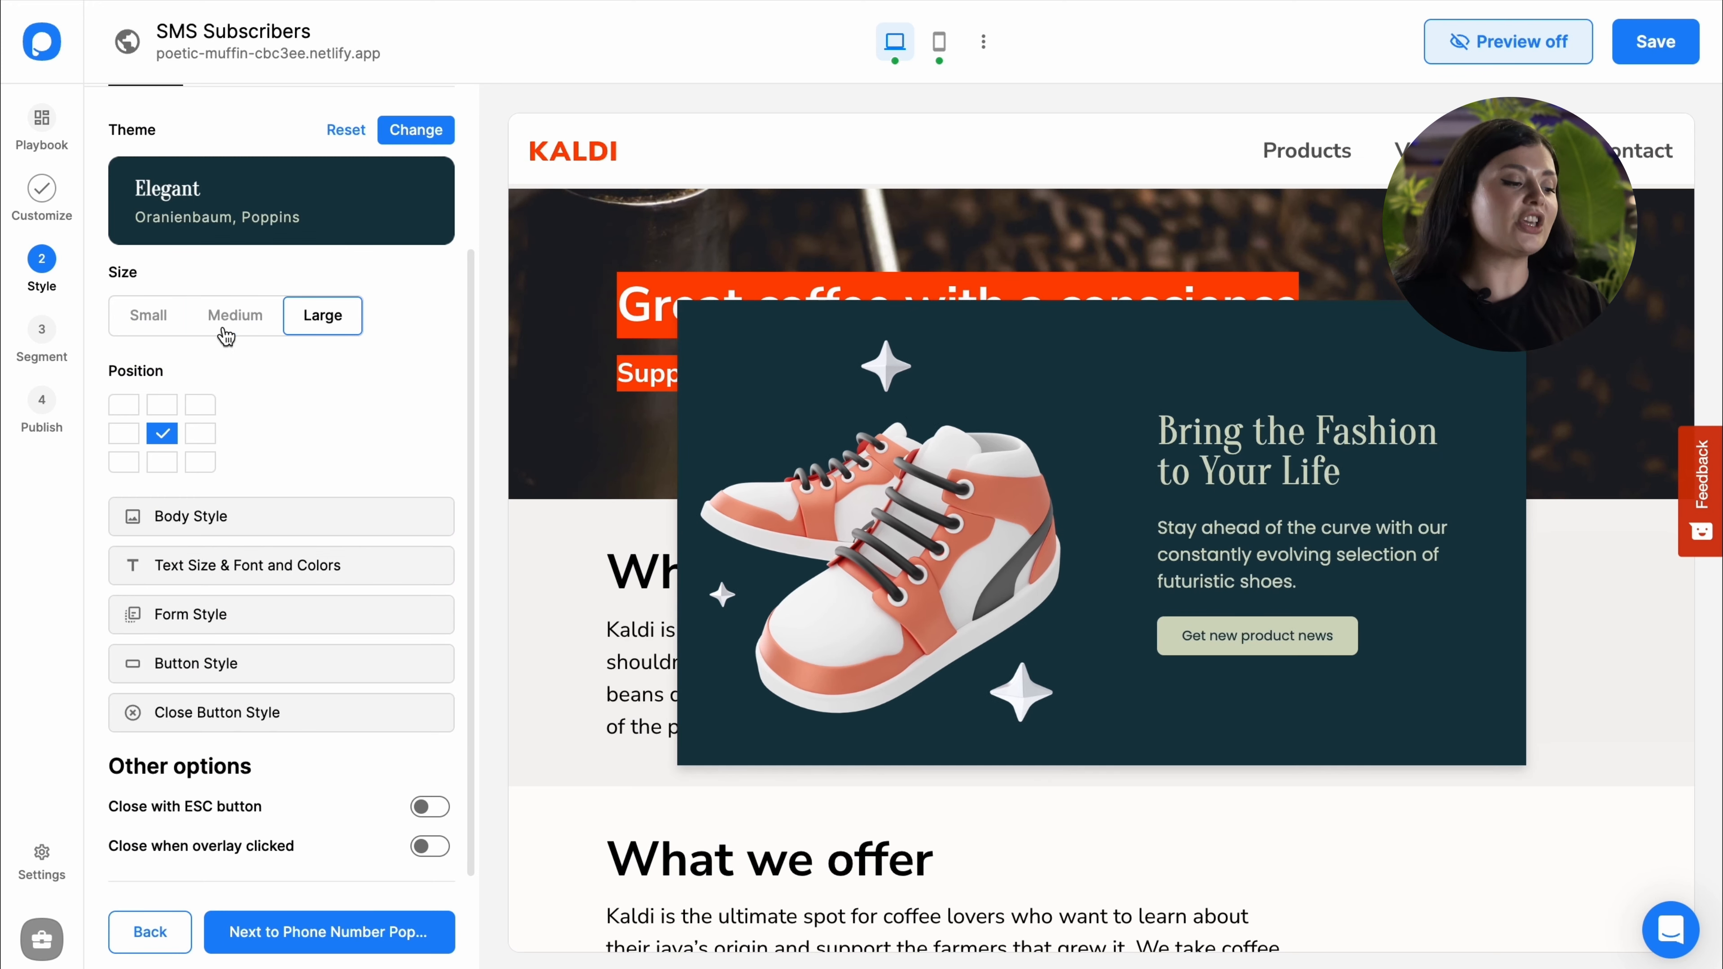
click(170, 324)
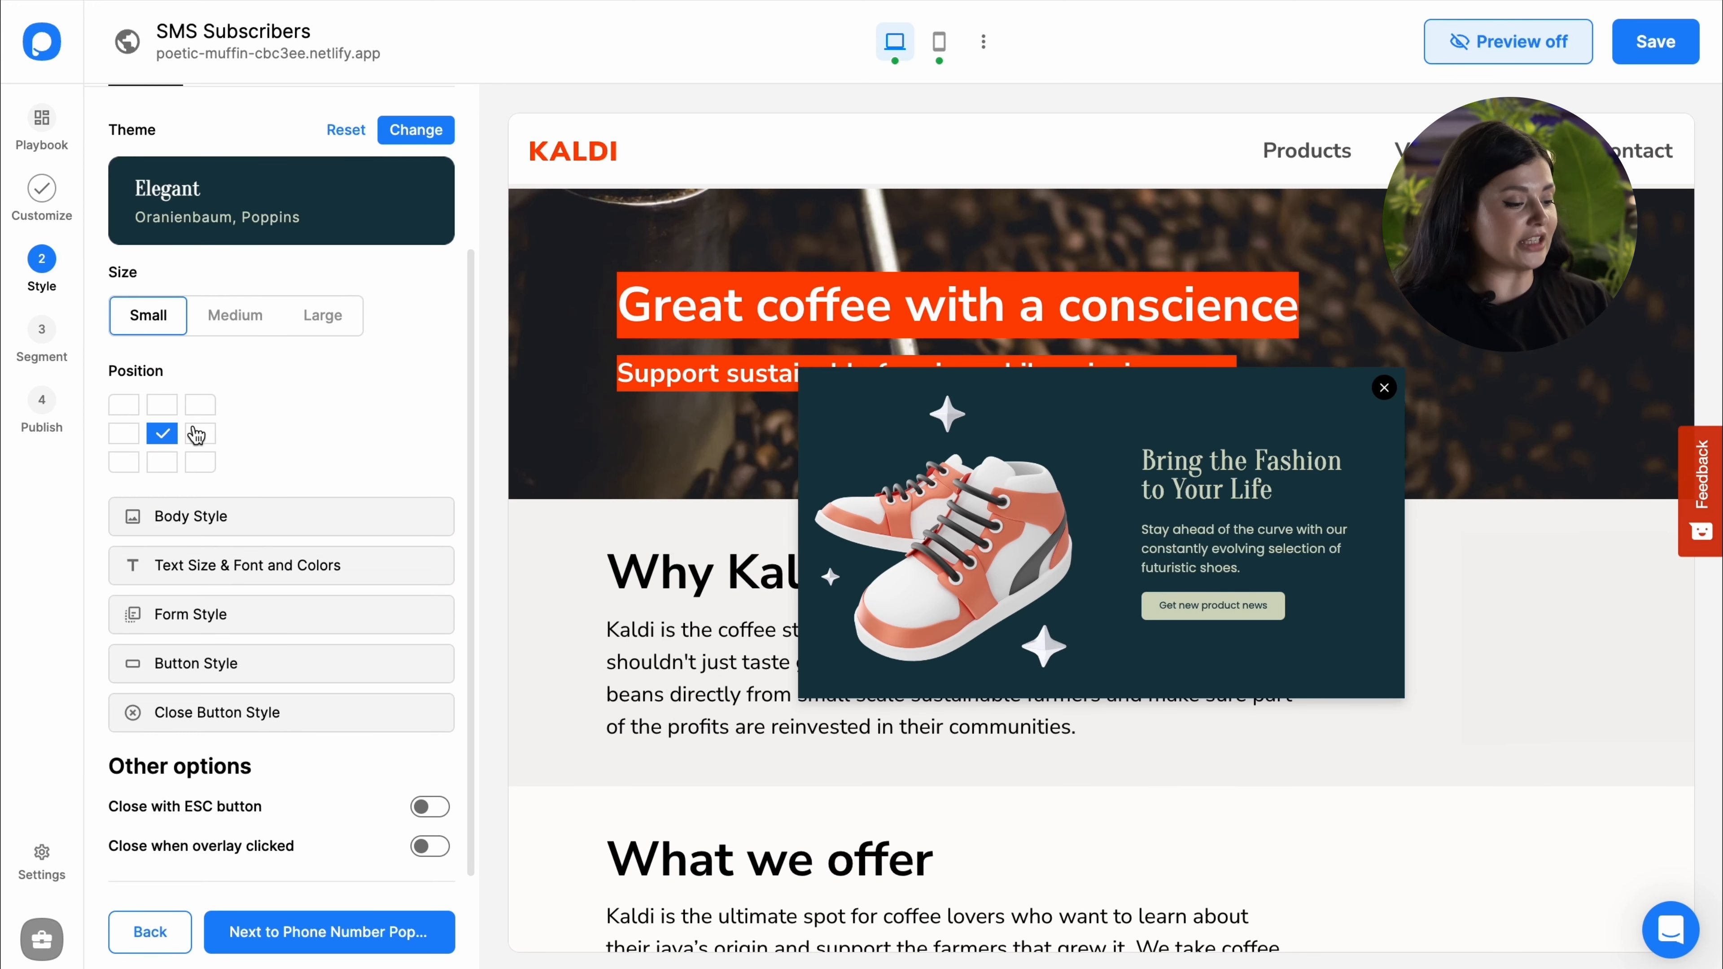
click(191, 463)
click(133, 462)
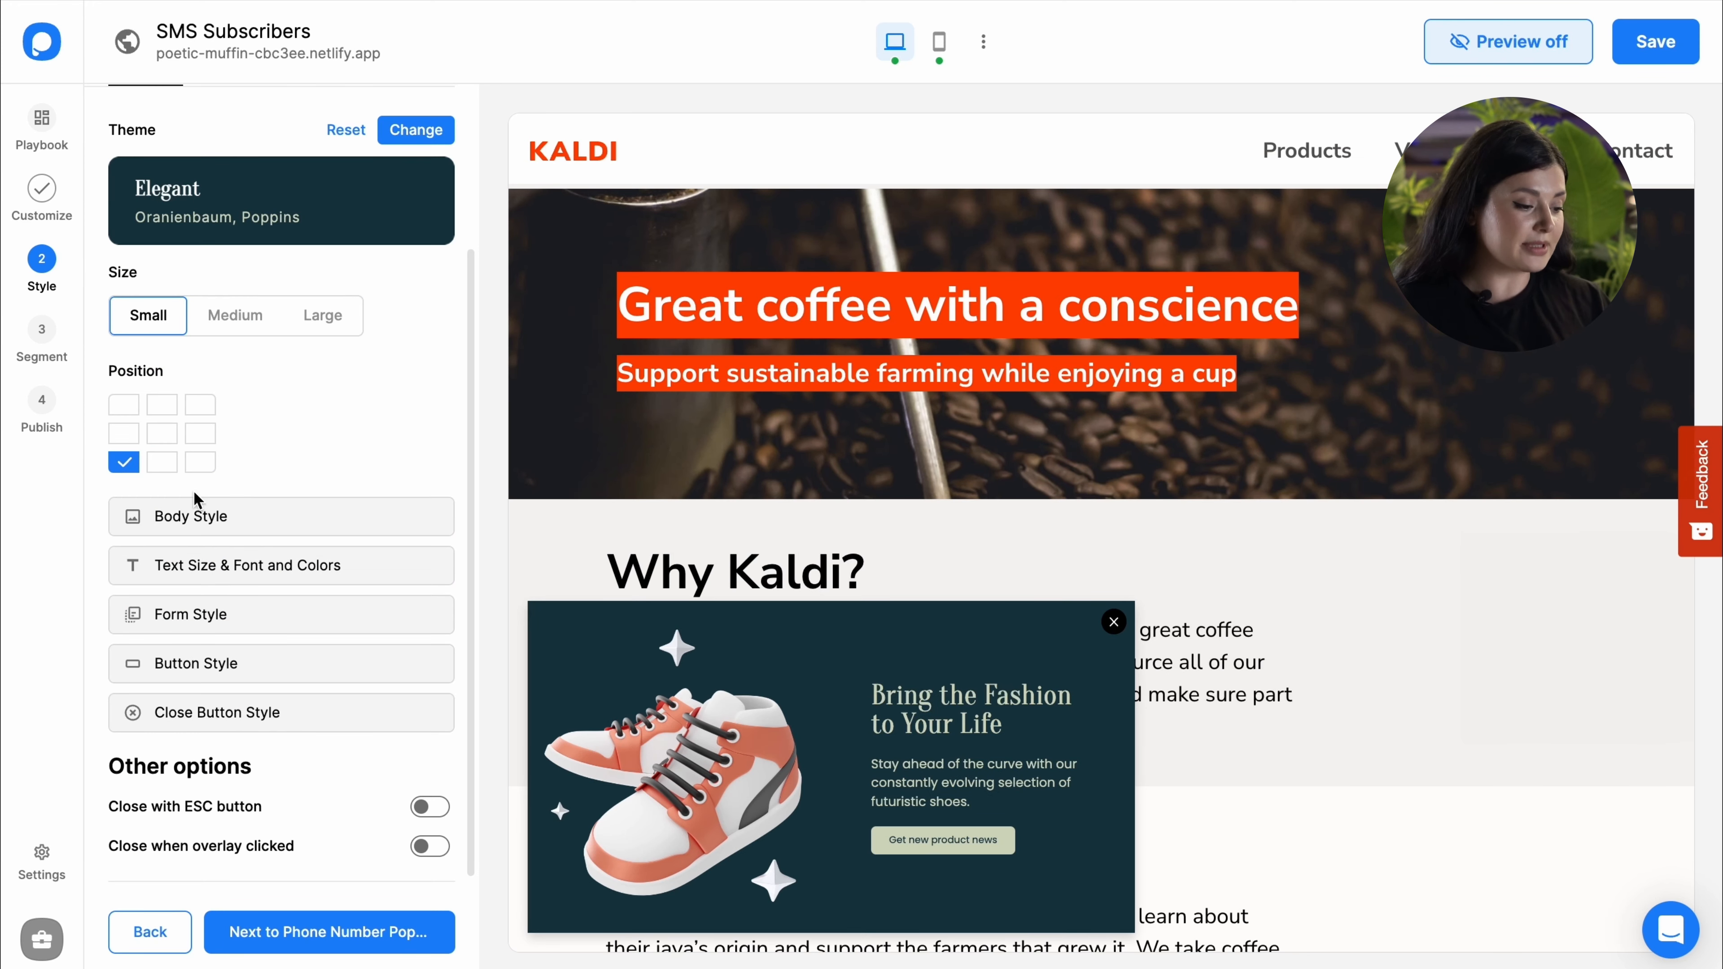
click(211, 514)
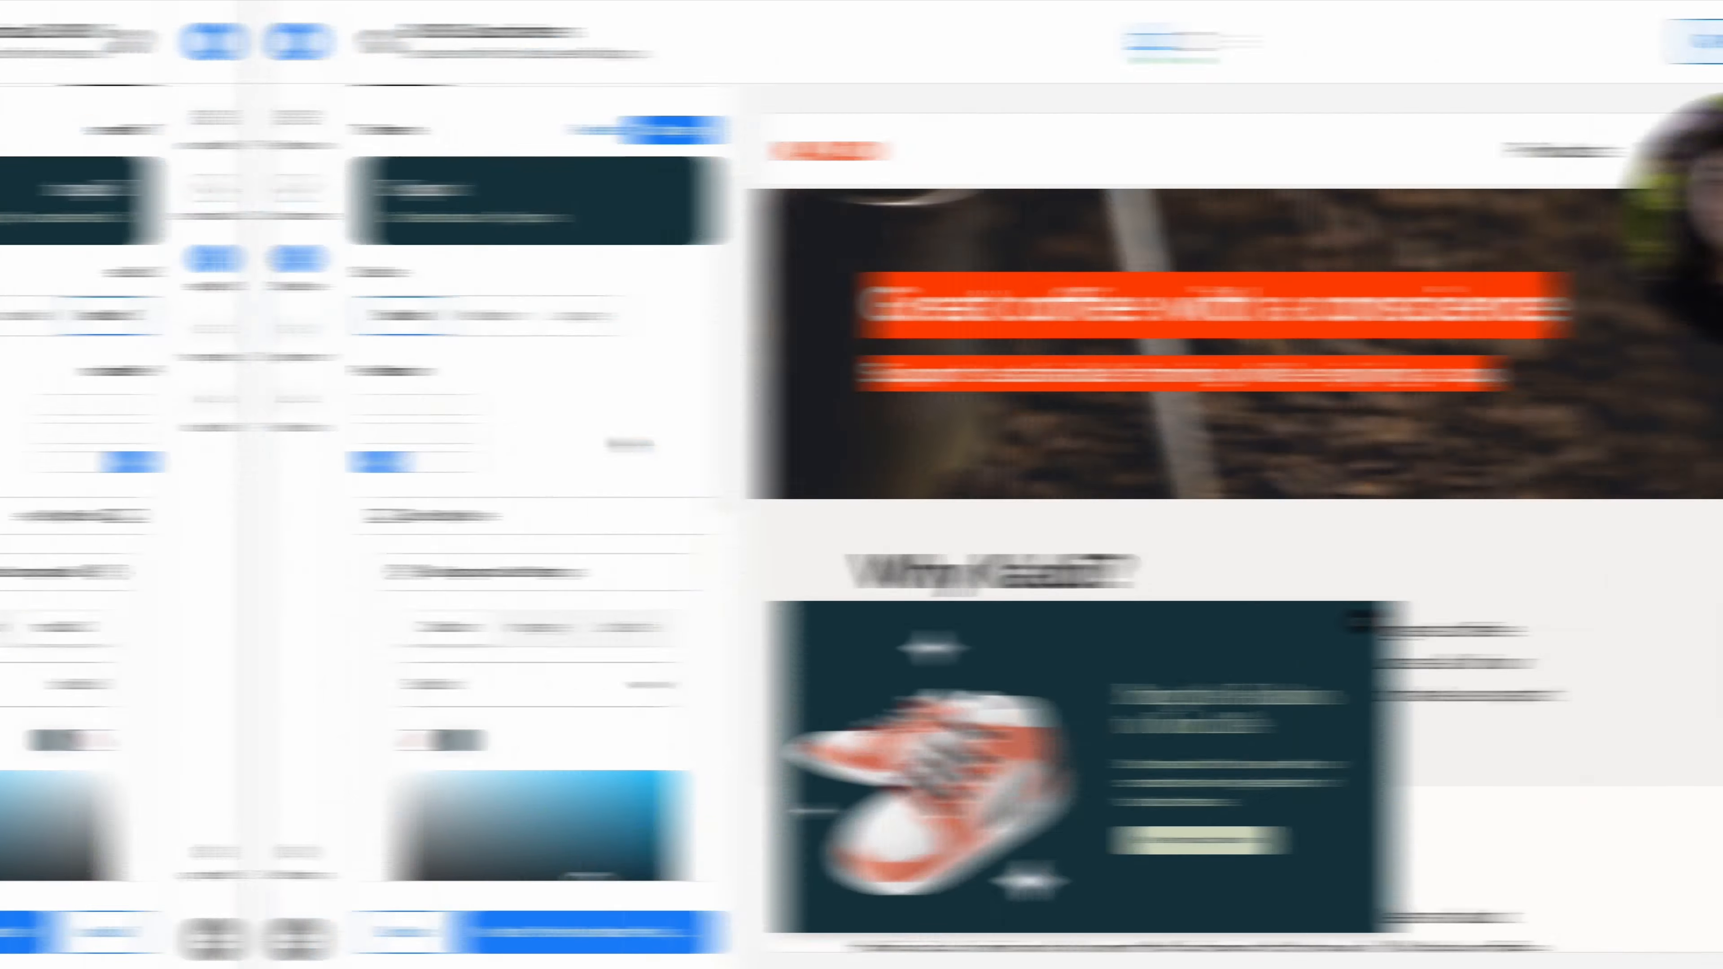
Step: Lighten the solid popup background colour to #20505F
scroll(361, 438, down, 4)
drag(343, 589, 330, 570)
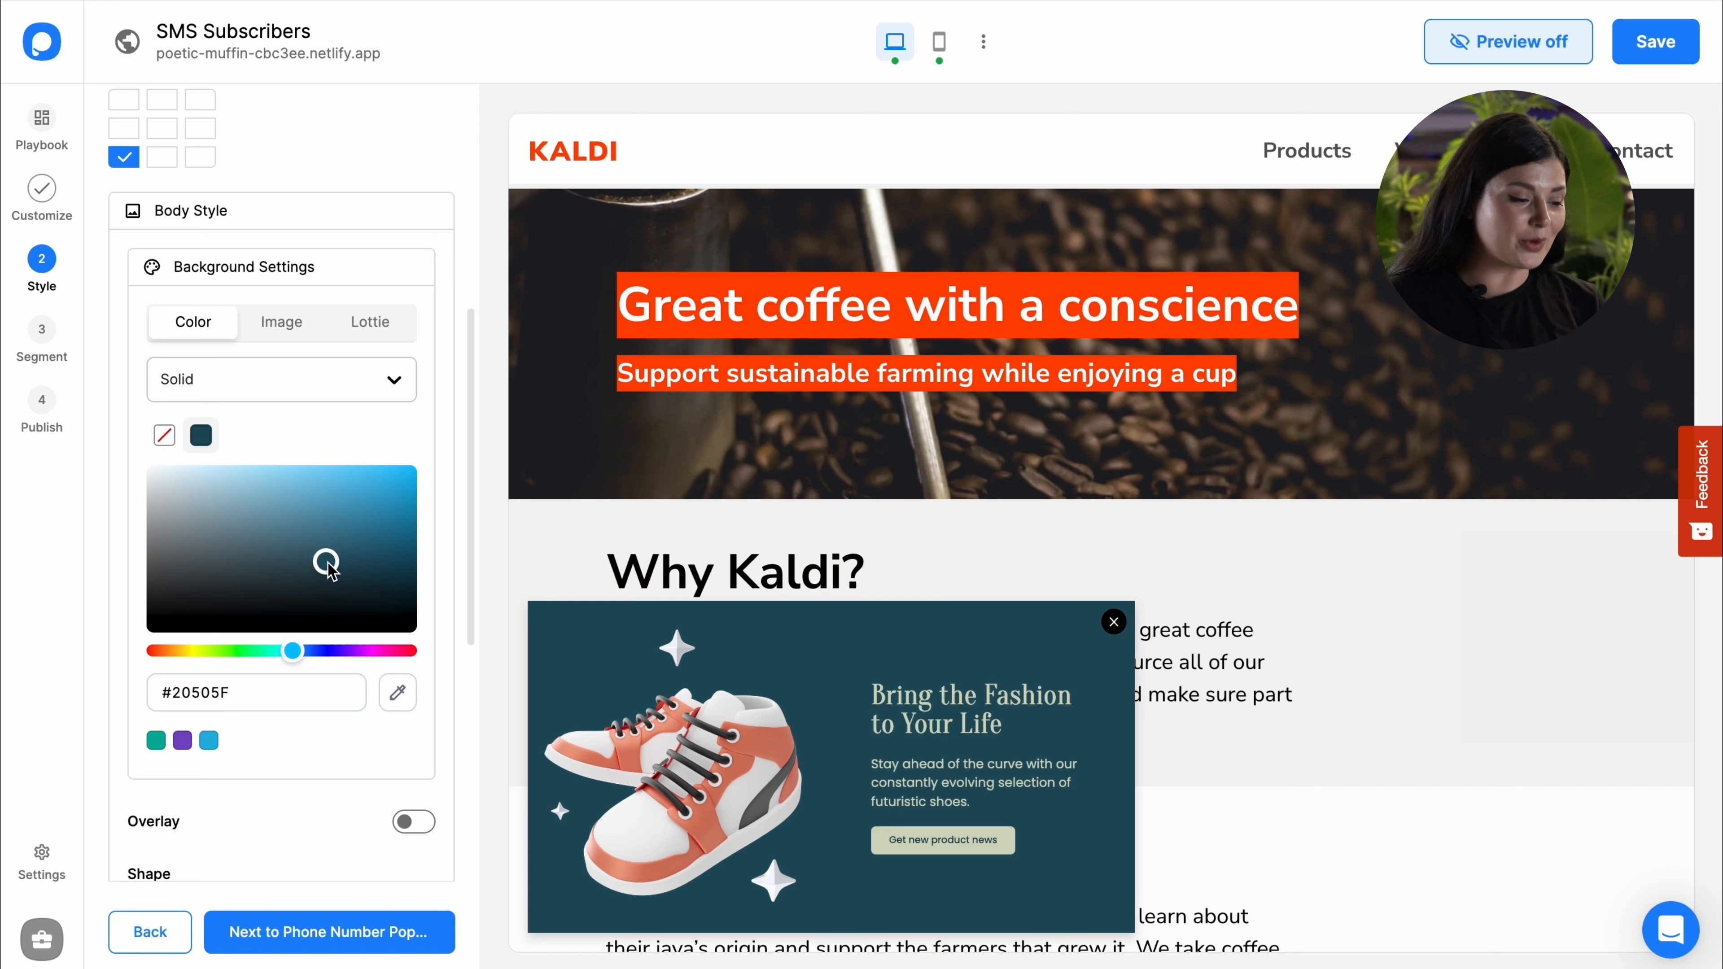
click(294, 344)
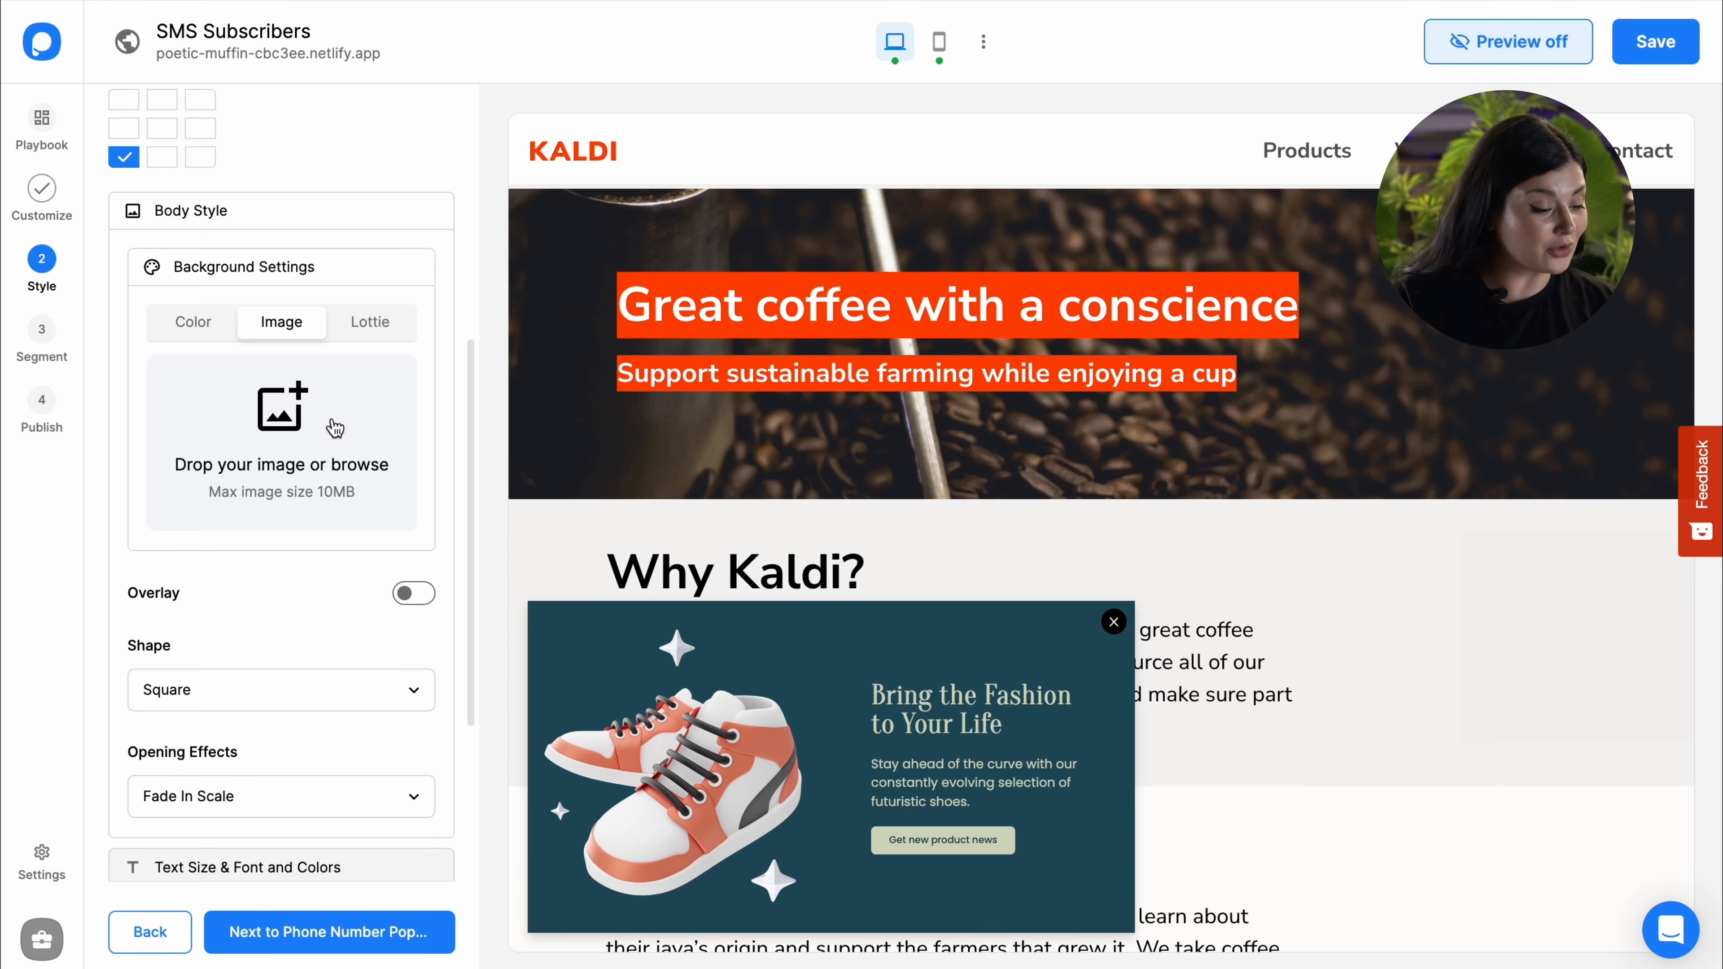
click(354, 334)
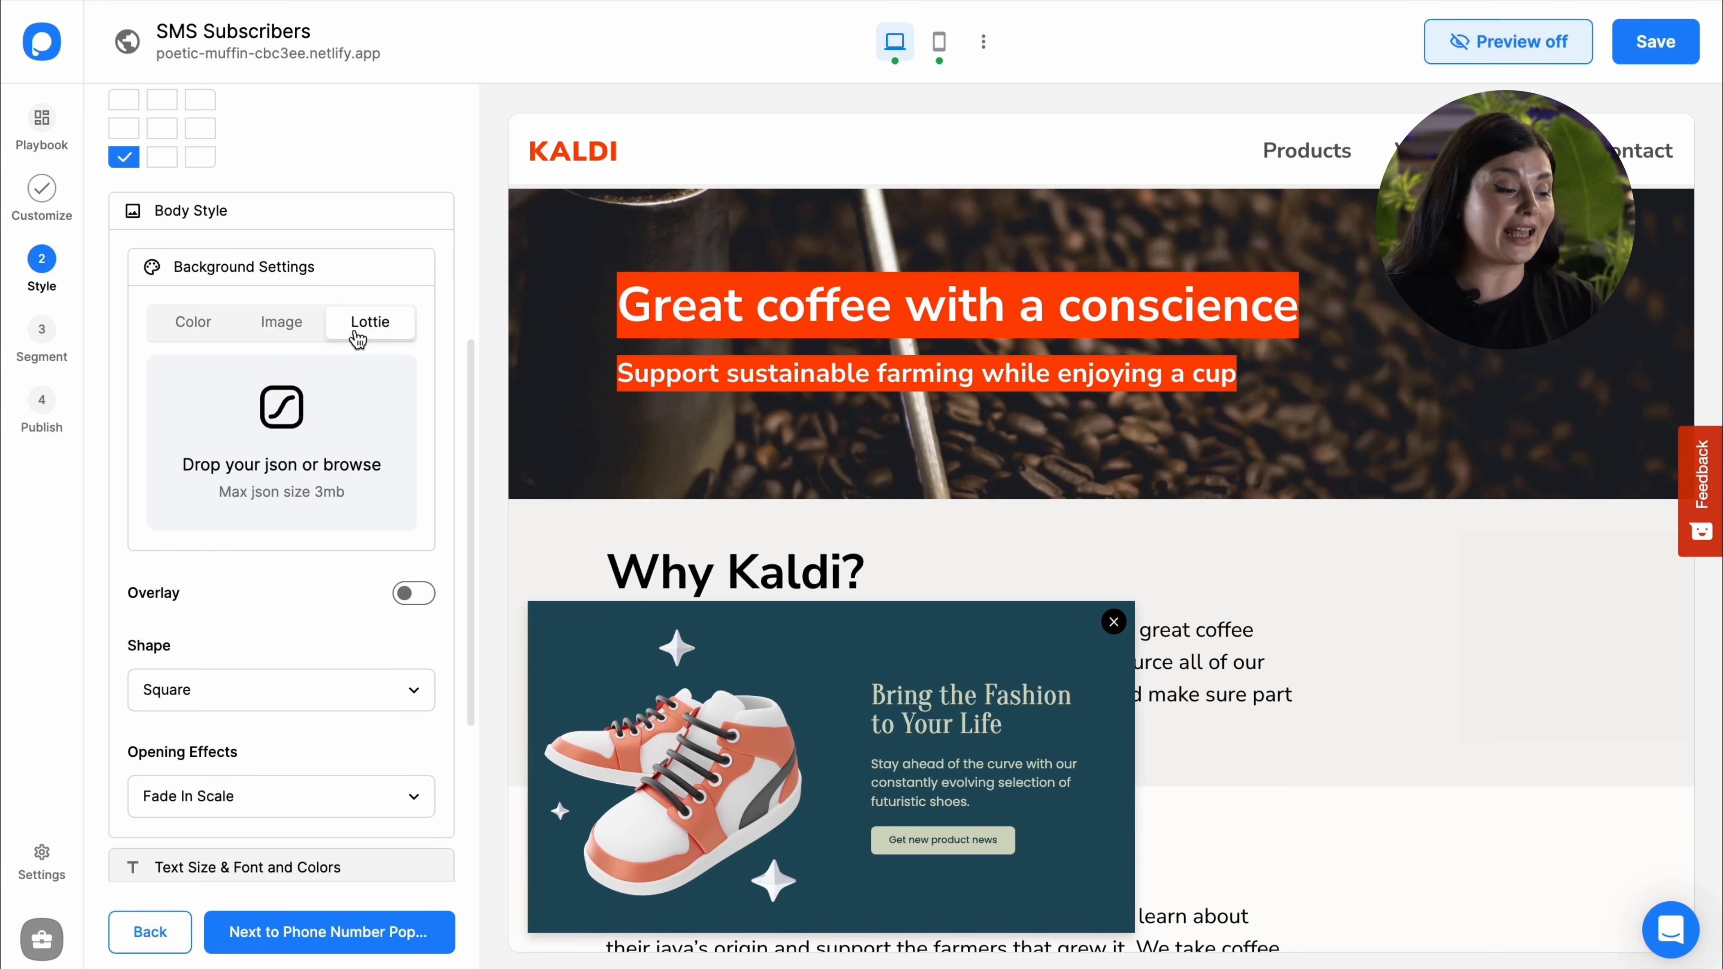
click(220, 334)
scroll(354, 401, down, 5)
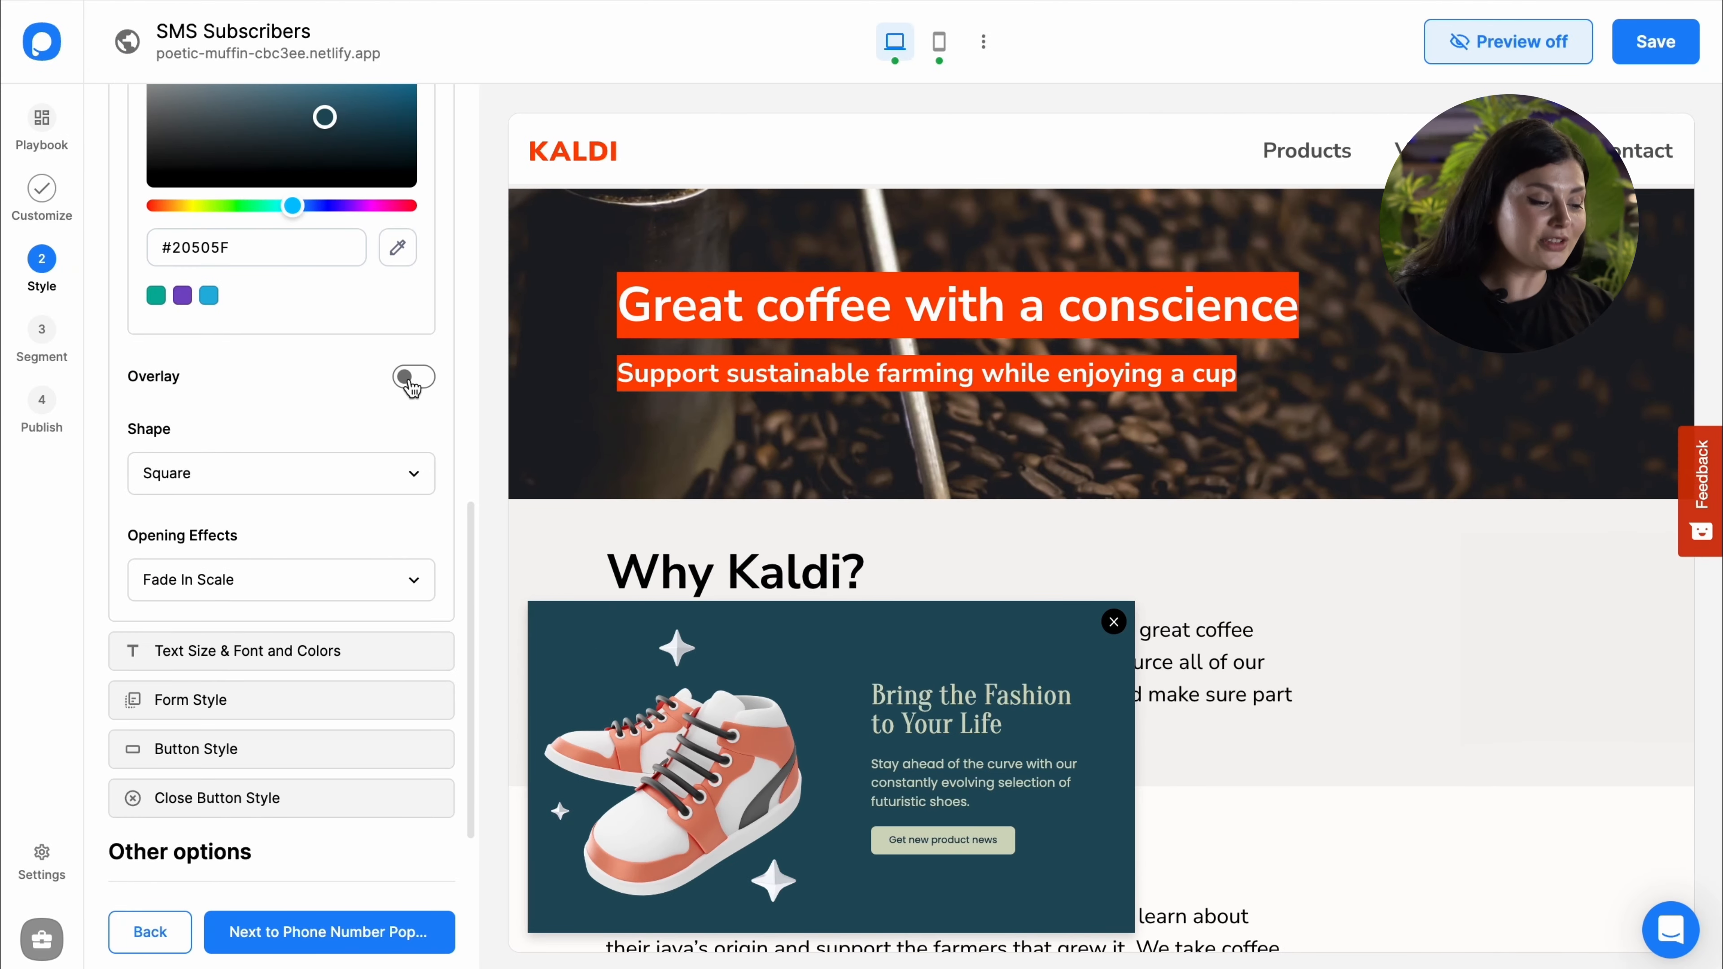
Step: Add a 53% opacity overlay, Rounded shape and Rubber Band opening effect
click(410, 378)
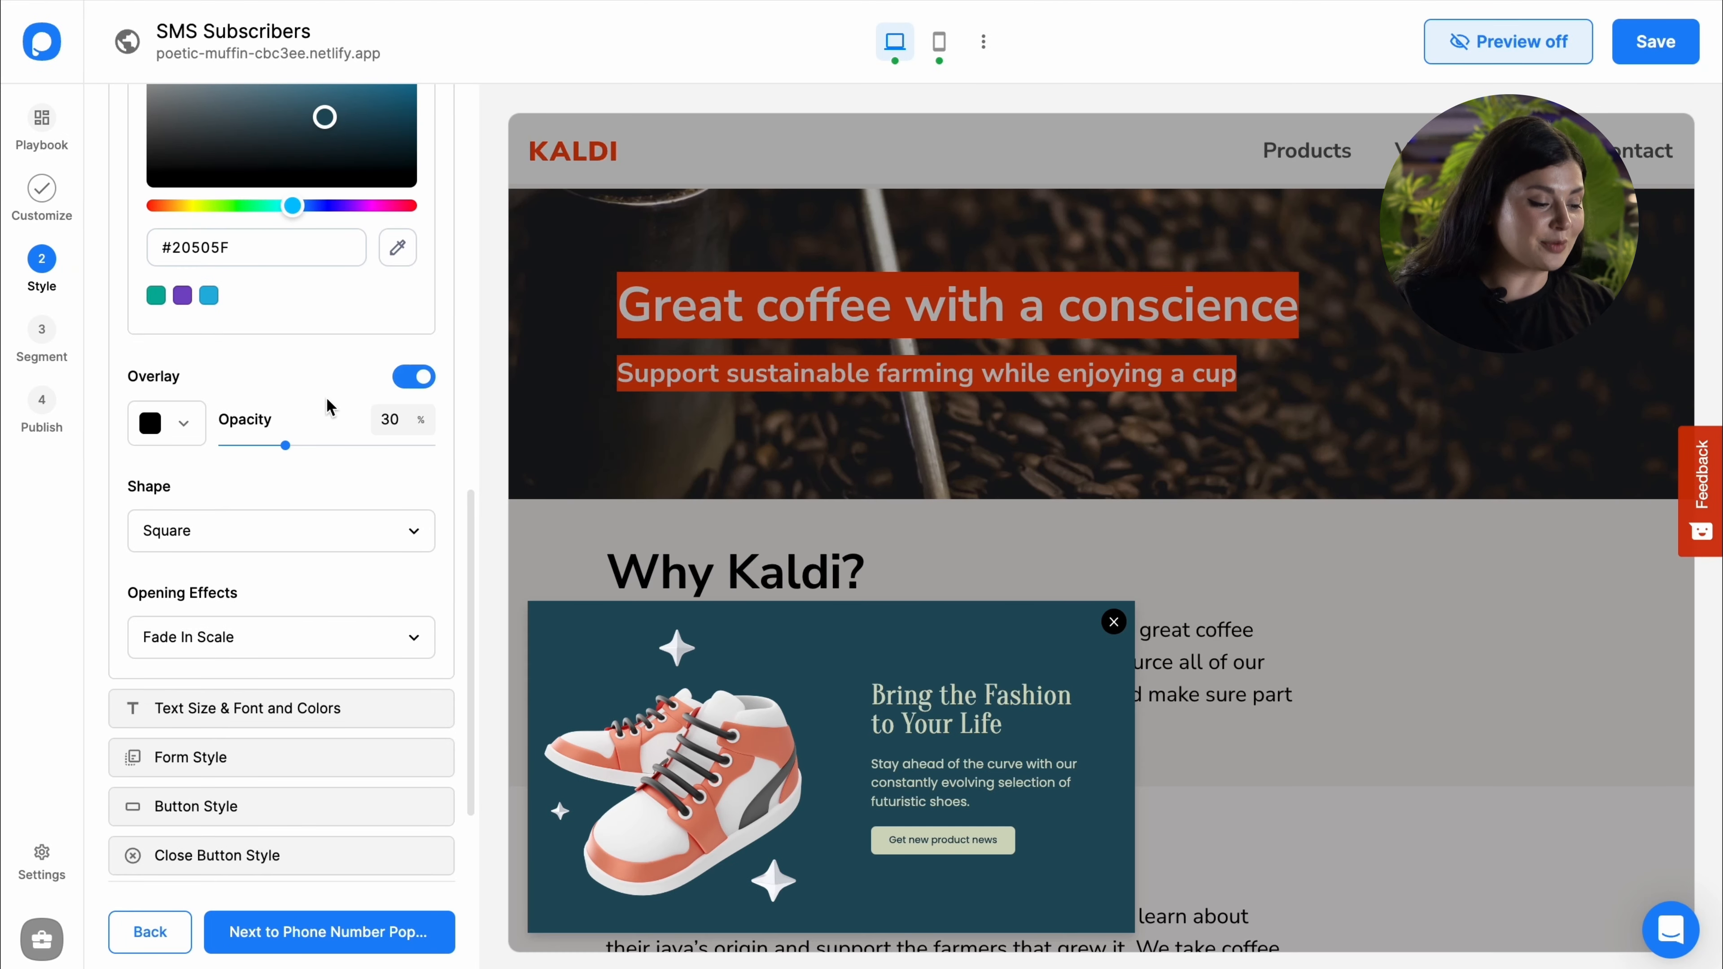
drag(289, 447, 331, 449)
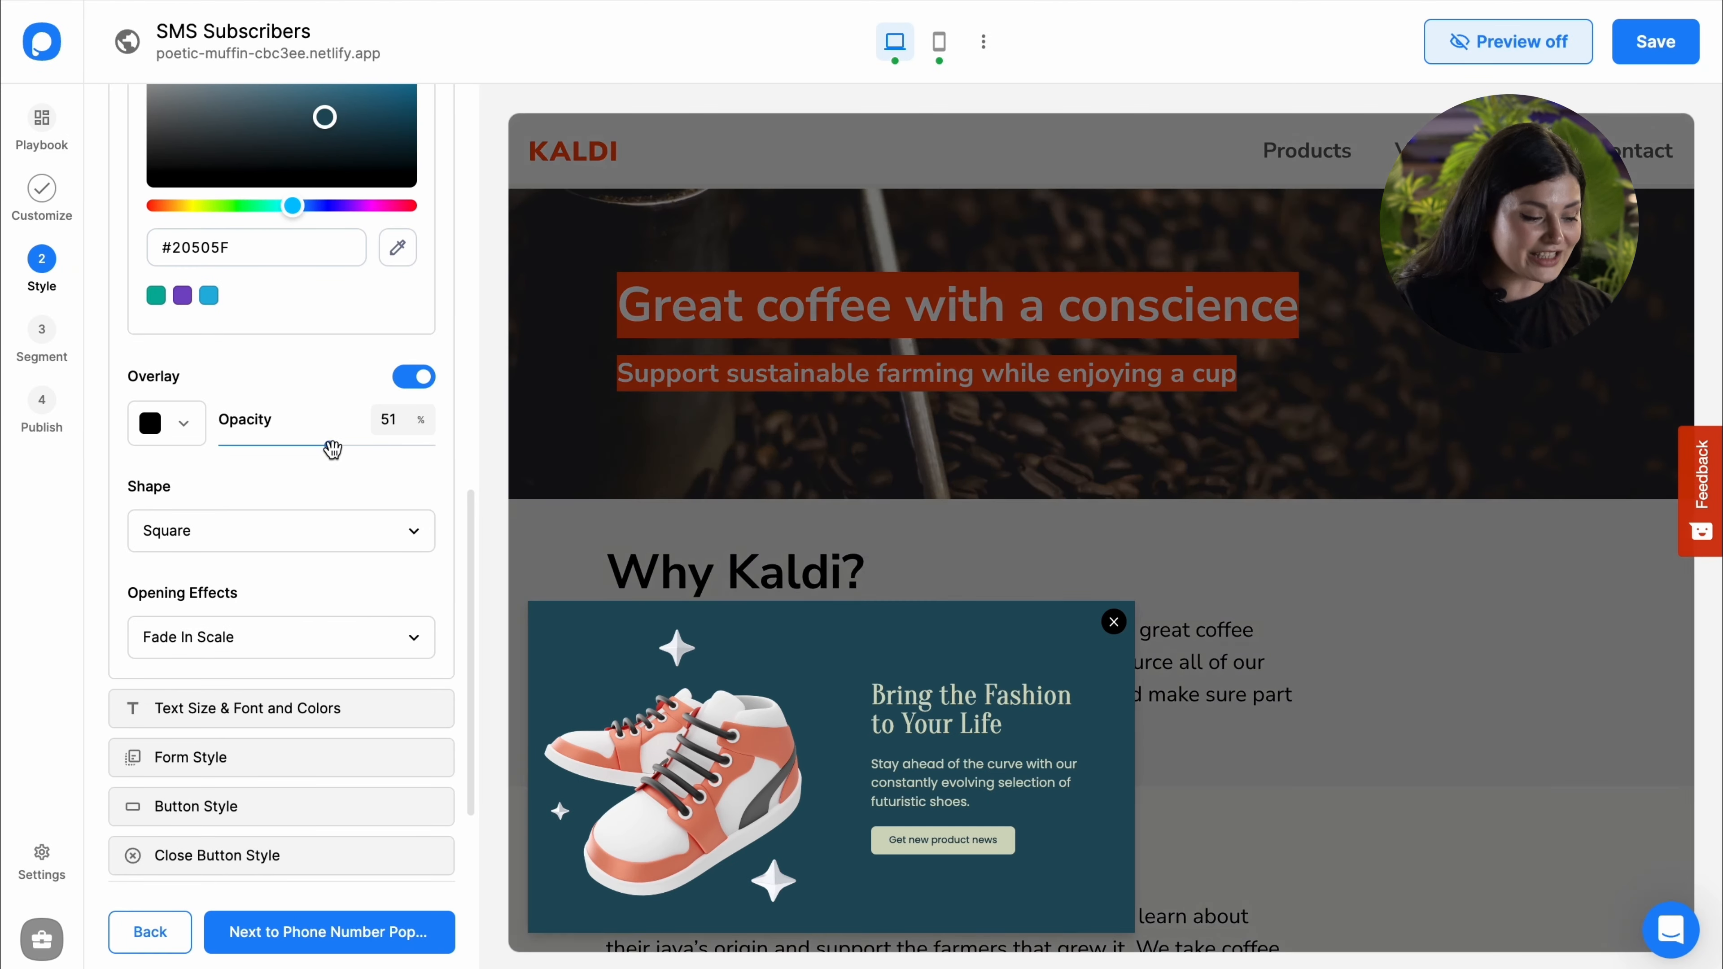
click(309, 534)
click(263, 632)
click(258, 647)
scroll(271, 706, down, 3)
click(280, 731)
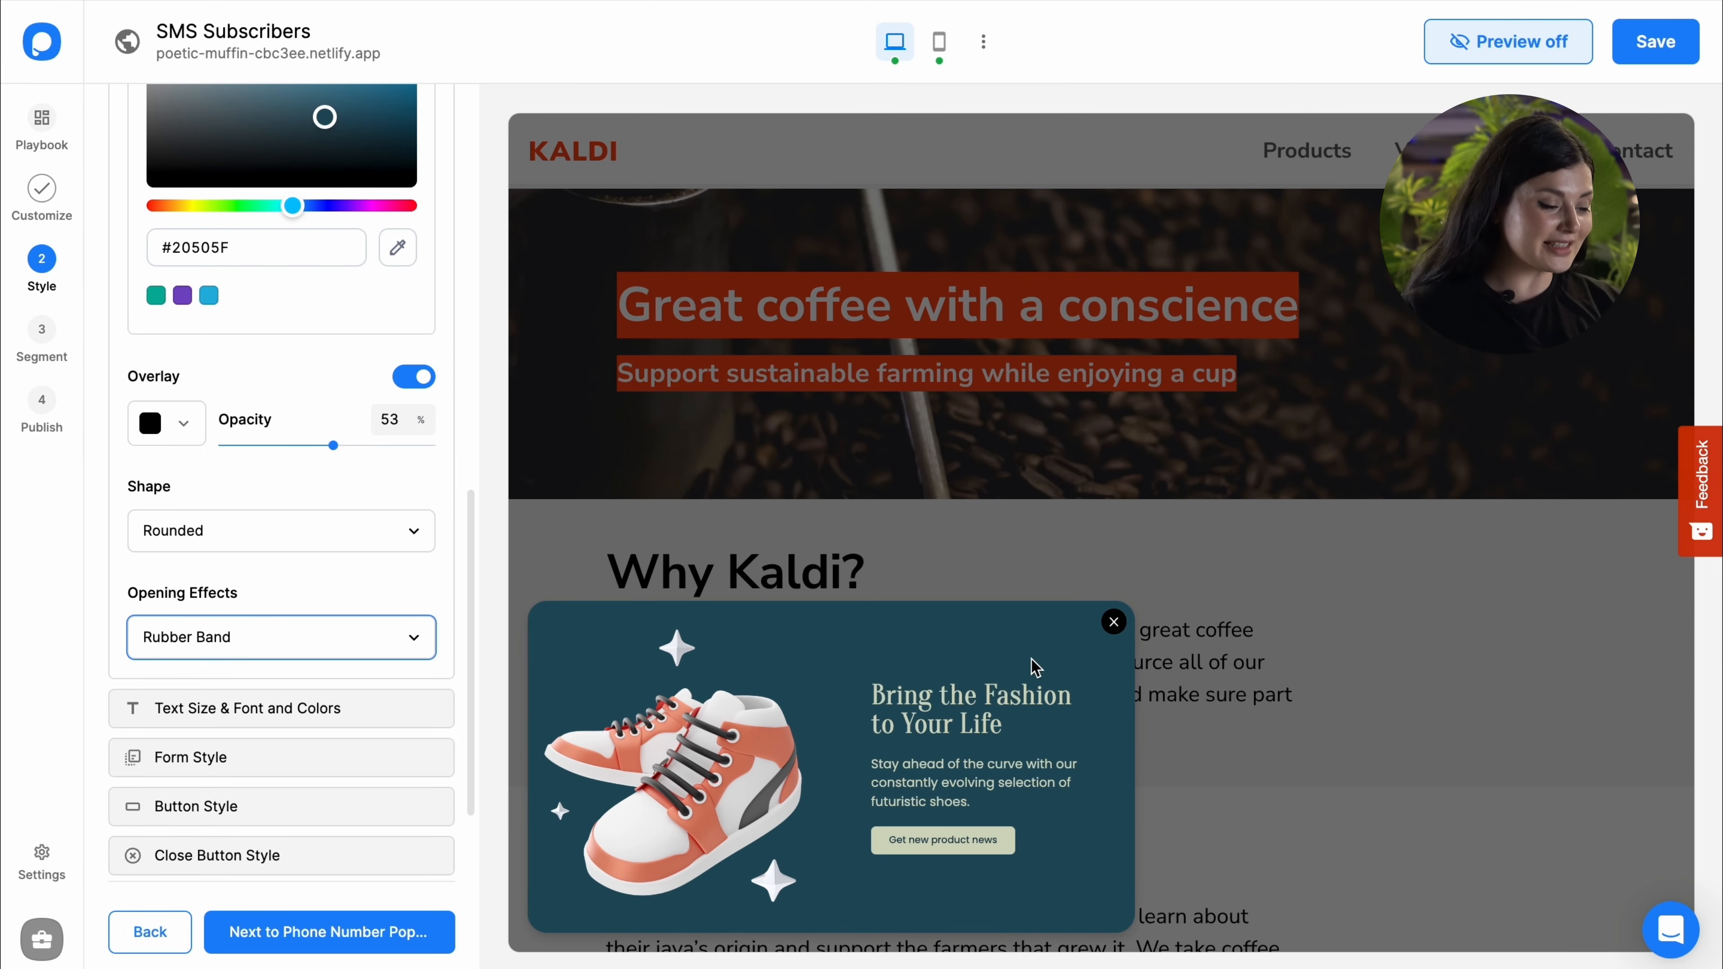
Step: Enlarge the heading to 32 px and set its font to Poiret One
click(203, 713)
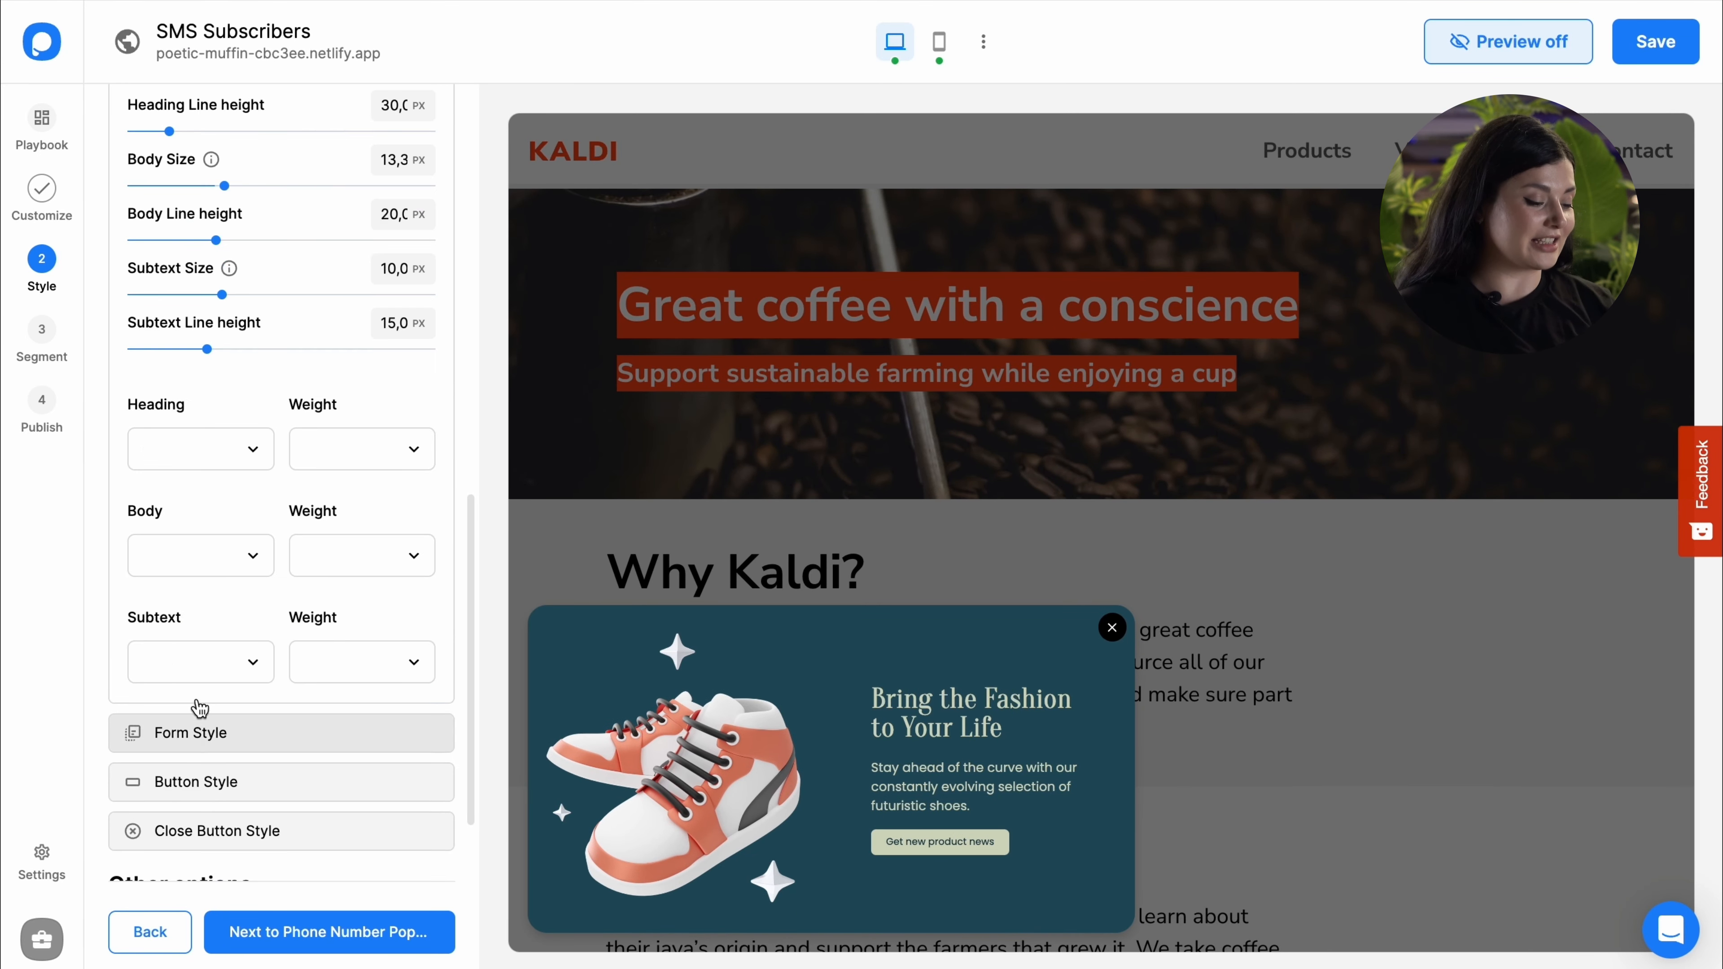
scroll(244, 306, up, 3)
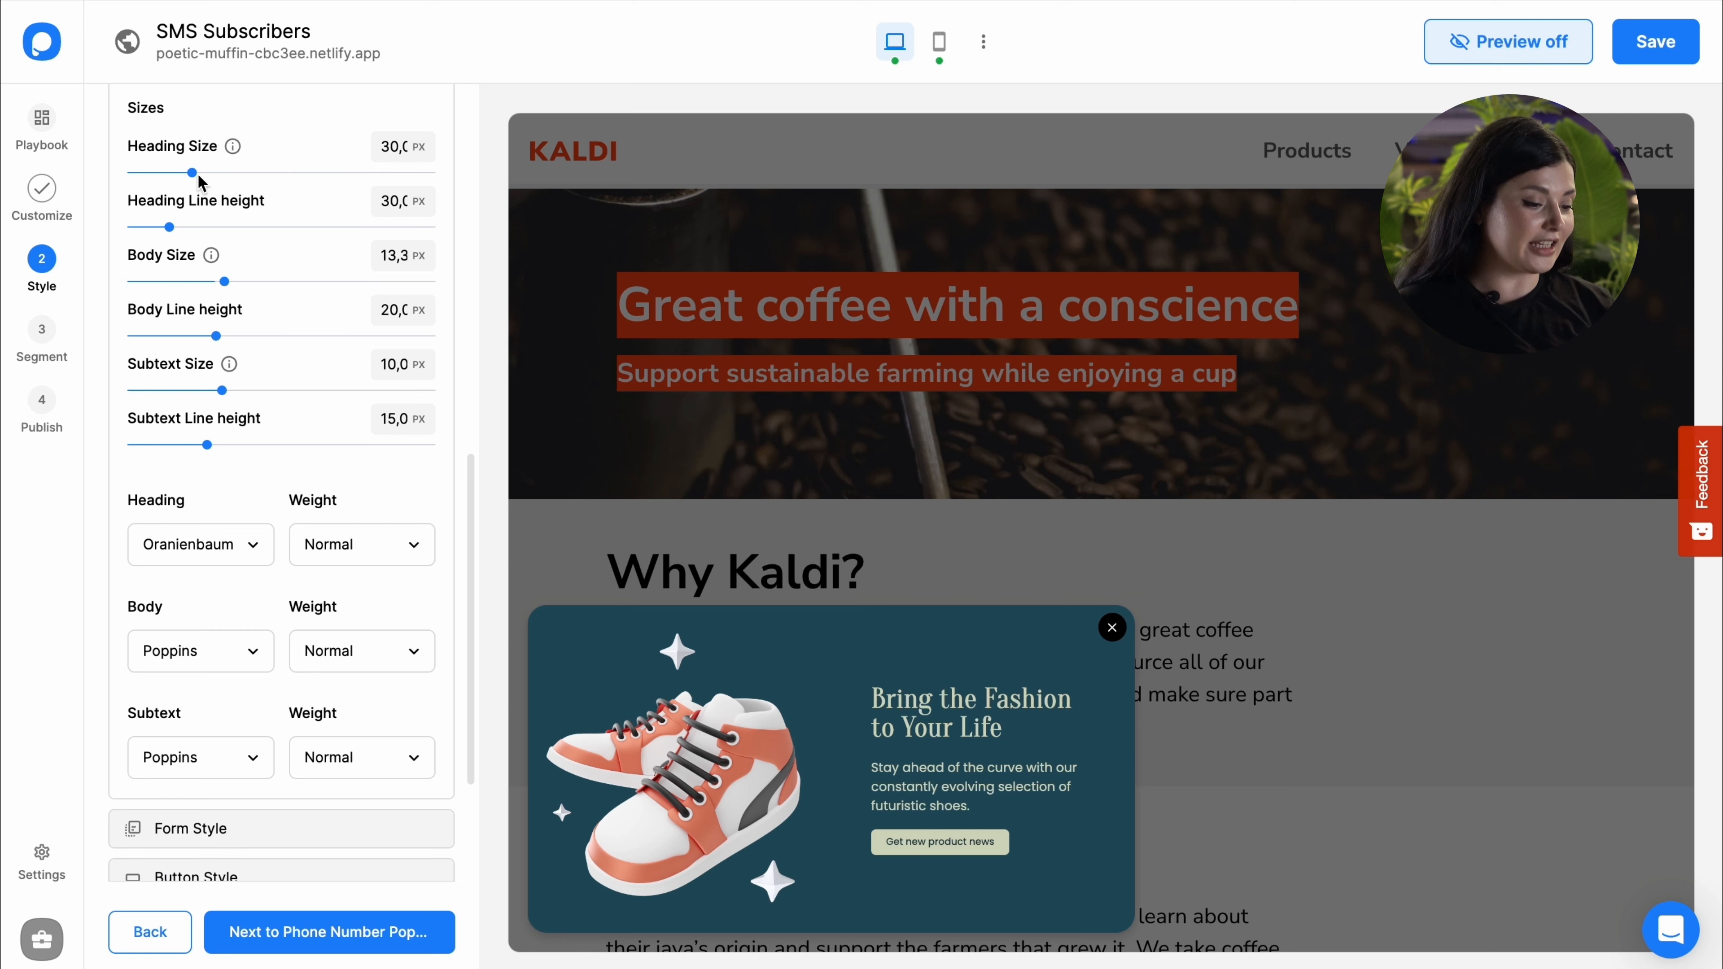
drag(194, 174, 203, 176)
click(146, 547)
scroll(208, 712, down, 2)
click(218, 858)
Step: Add Cinzel from Google Fonts and make it the heading font
click(203, 545)
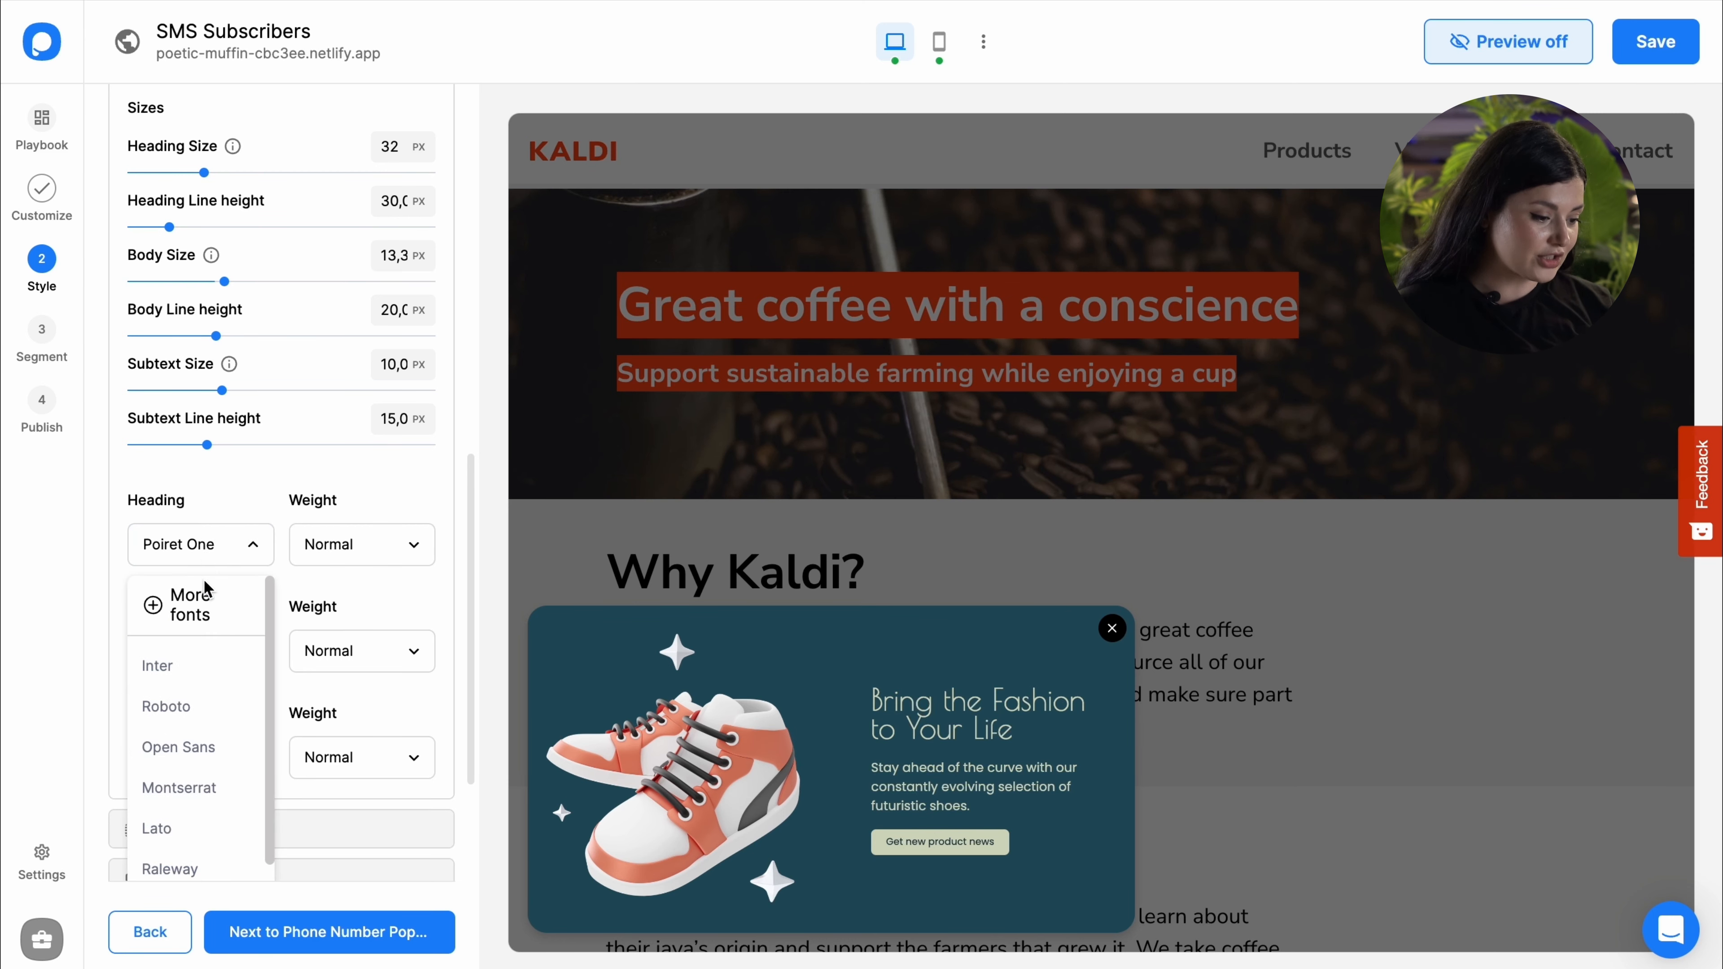
click(196, 610)
click(795, 296)
text(cinze)
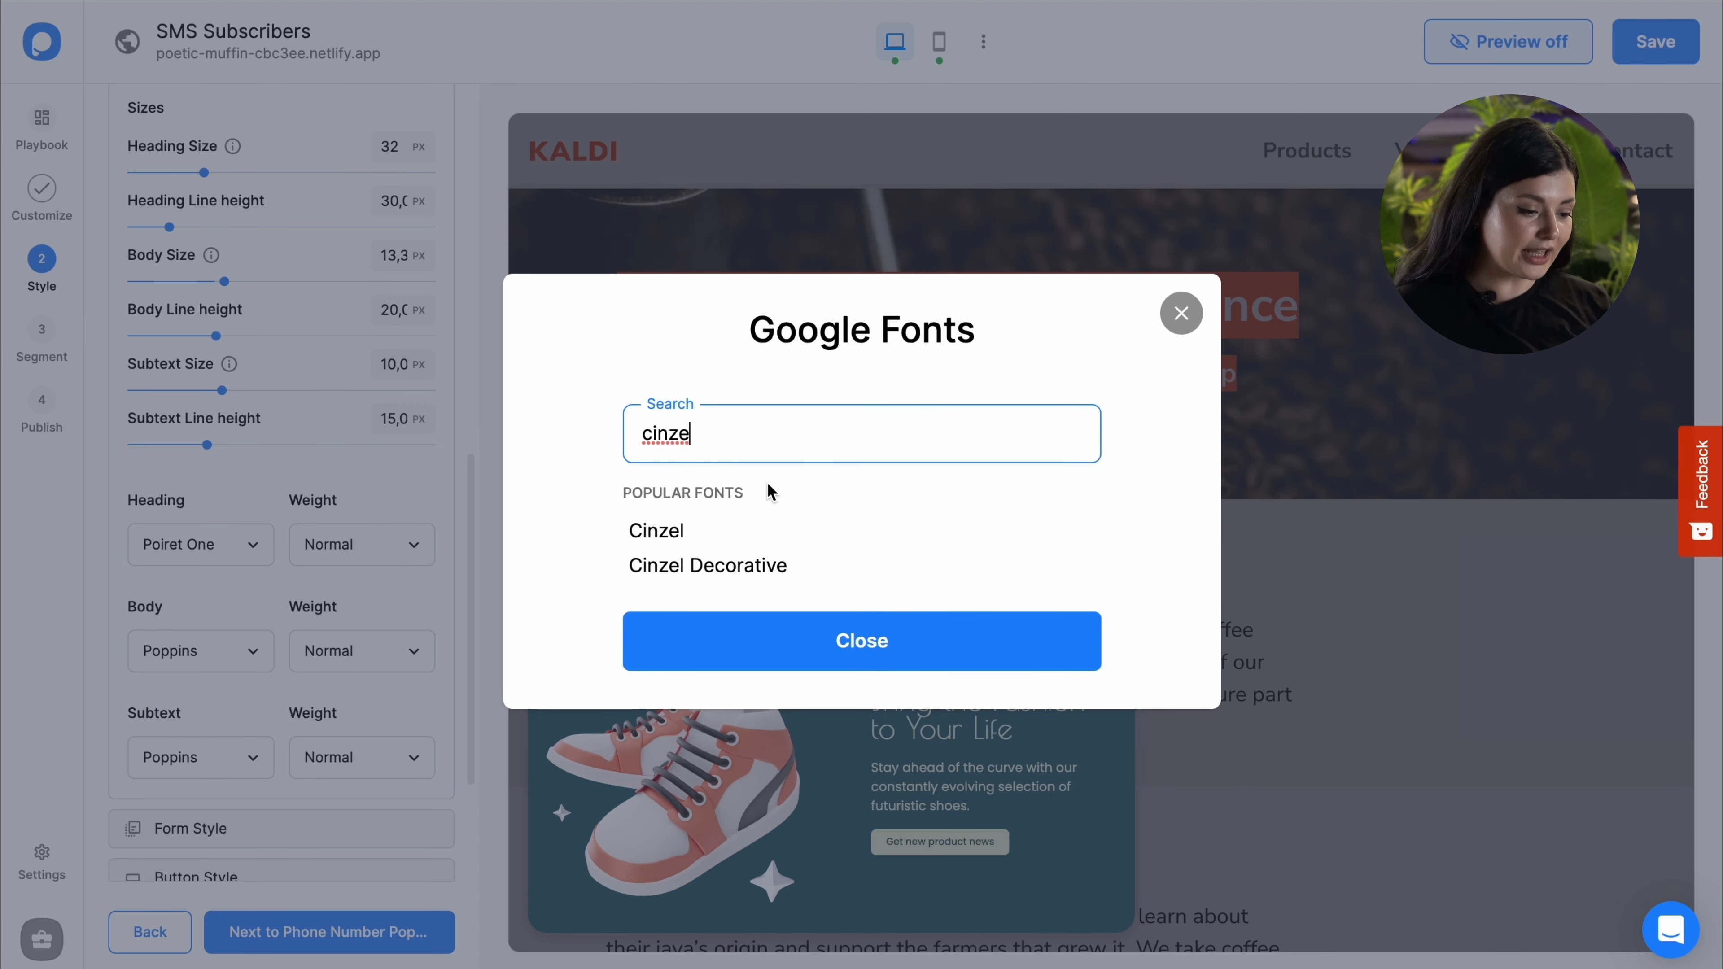
click(770, 533)
click(773, 644)
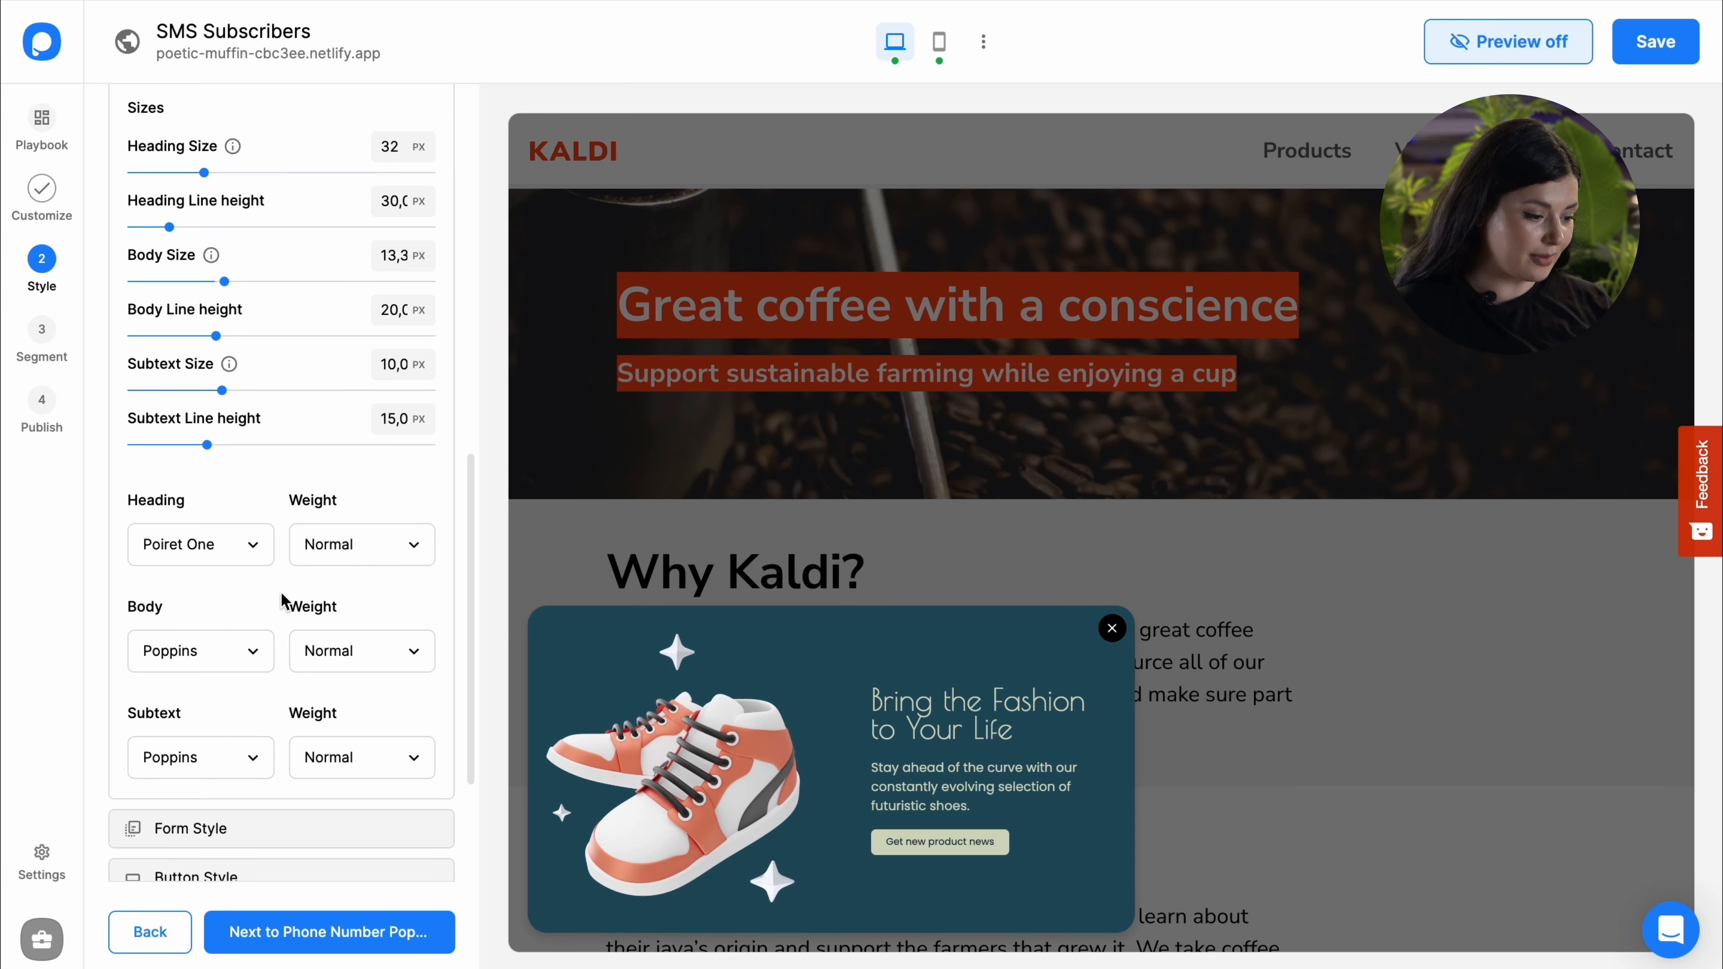
click(251, 560)
scroll(224, 780, down, 3)
scroll(313, 762, down, 3)
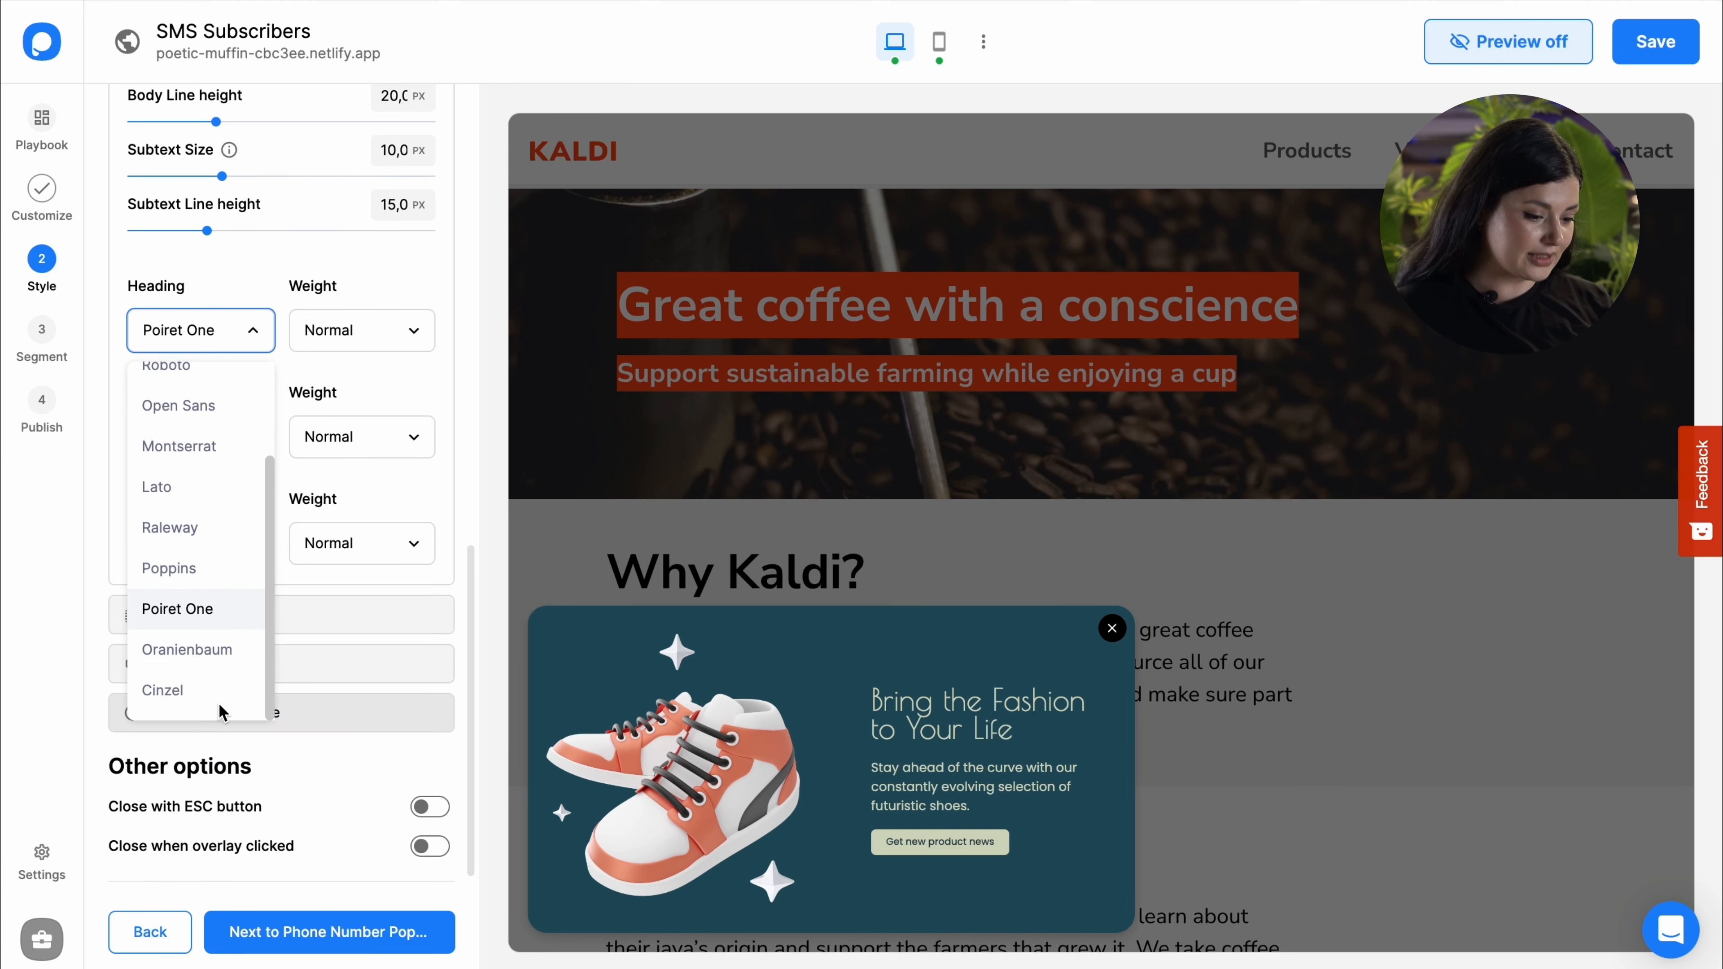
click(224, 694)
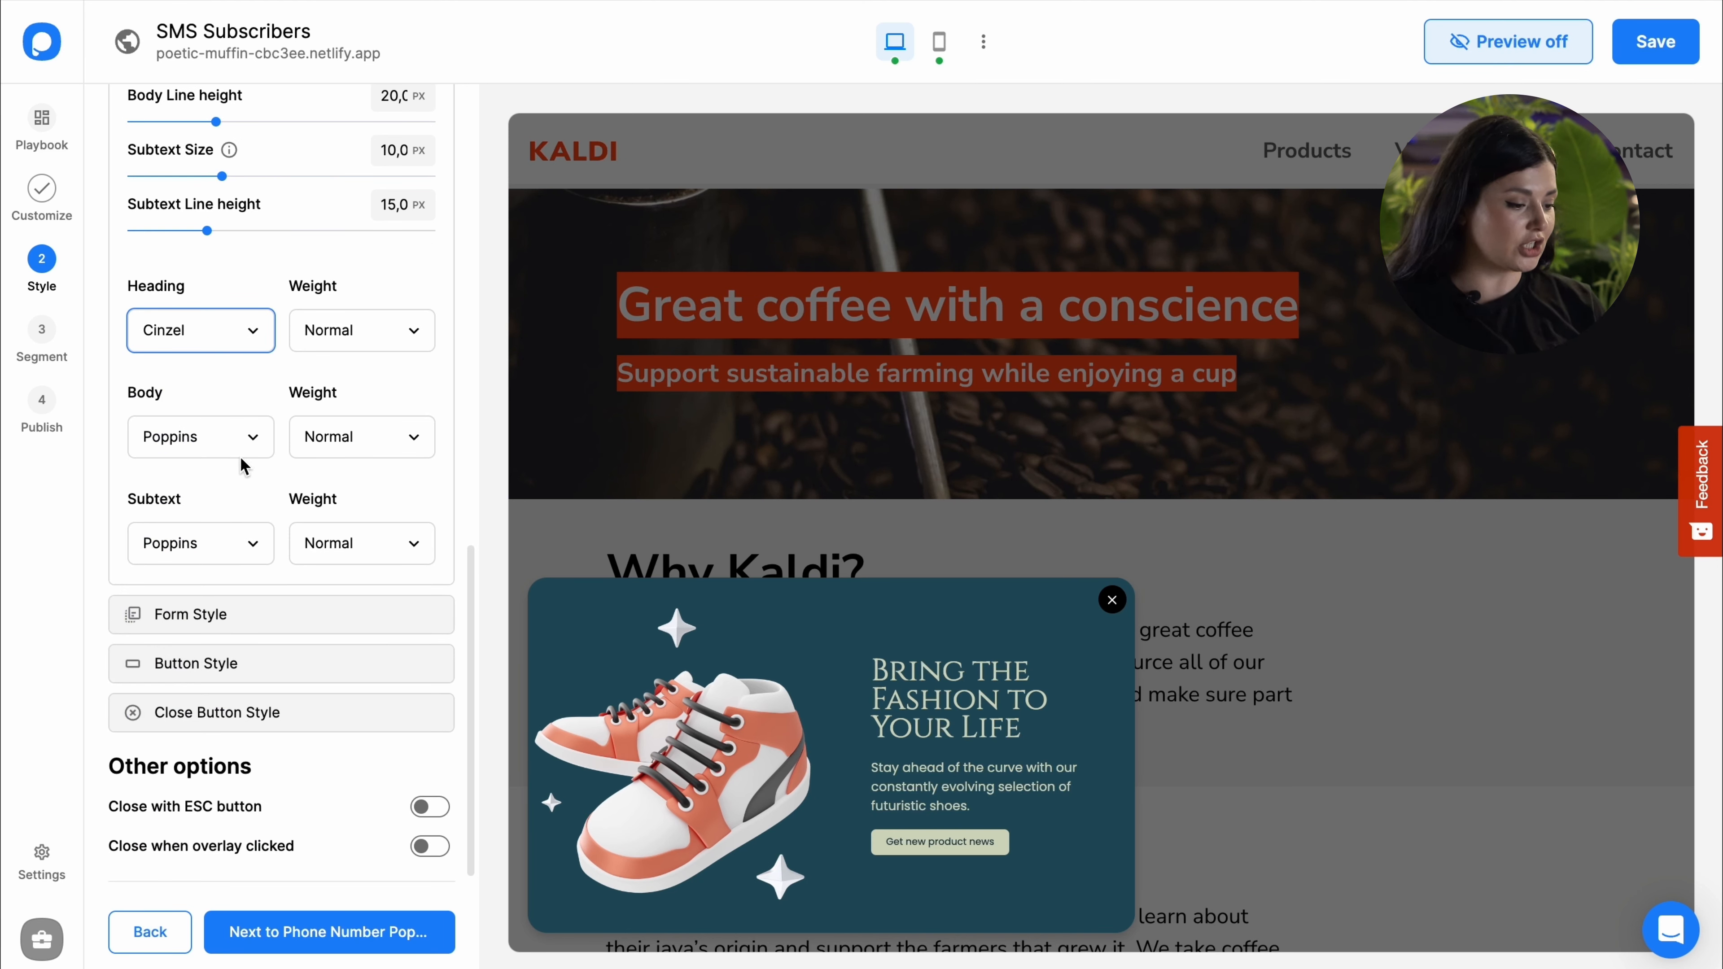
Step: Lighten the phone-number popup's form background fill to slate blue
scroll(305, 412, up, 5)
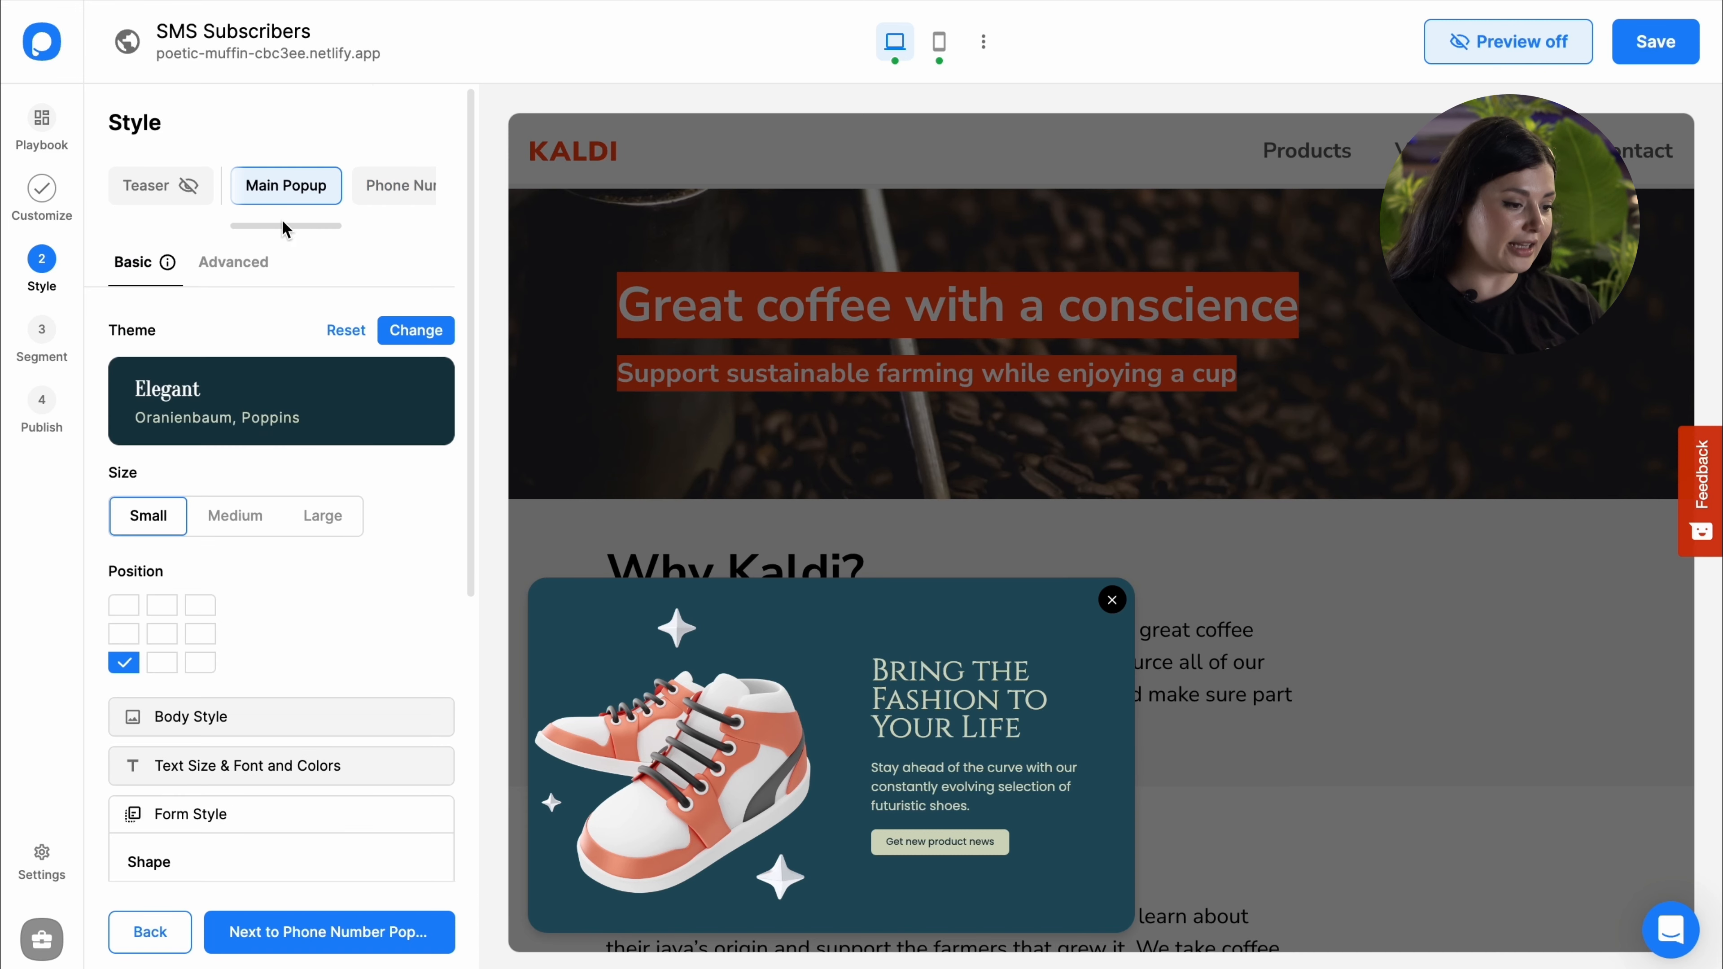
click(373, 185)
scroll(325, 554, down, 5)
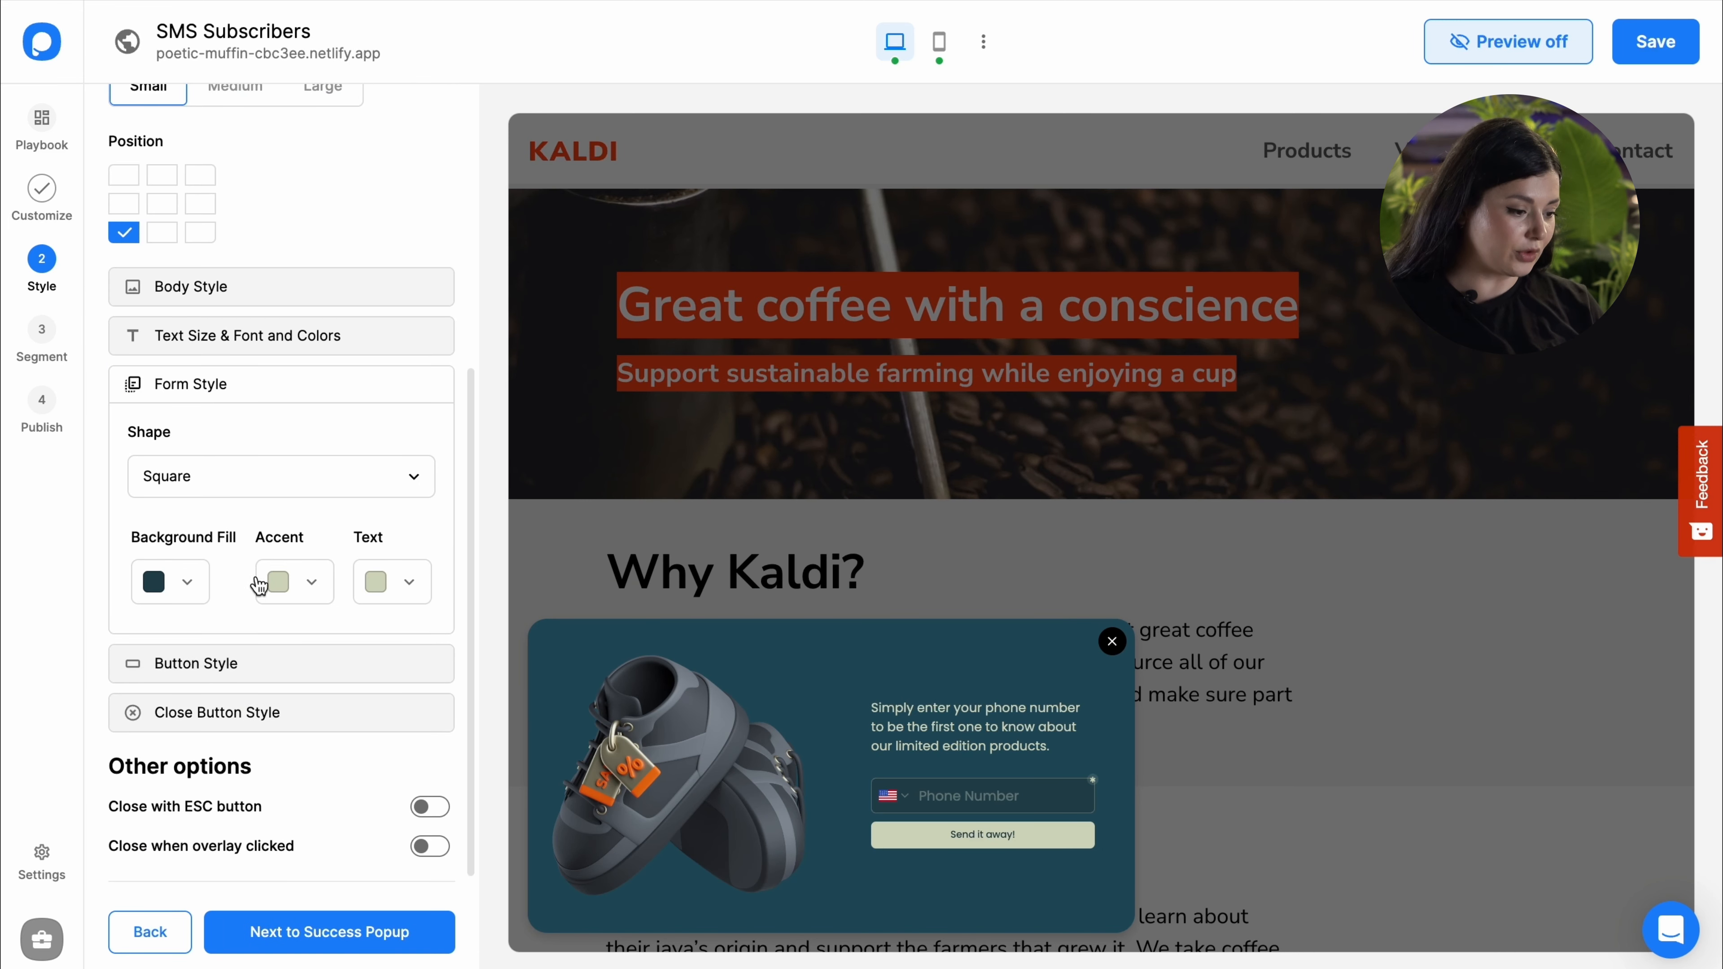
click(193, 583)
drag(230, 731, 242, 797)
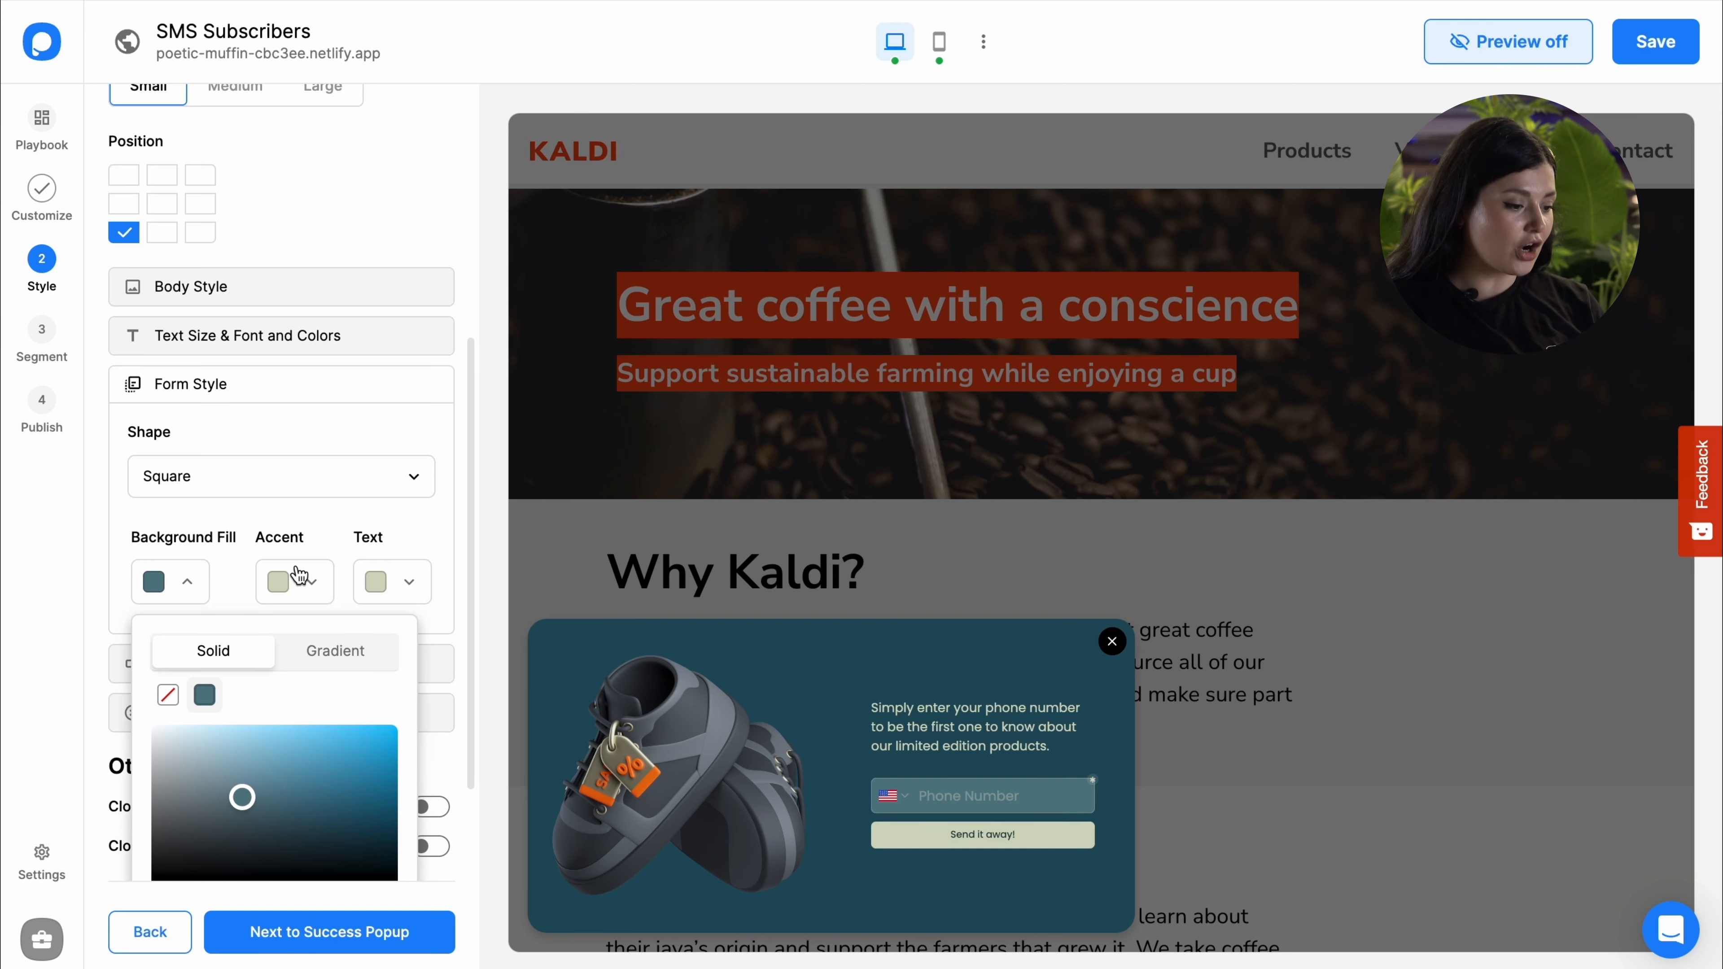
click(308, 495)
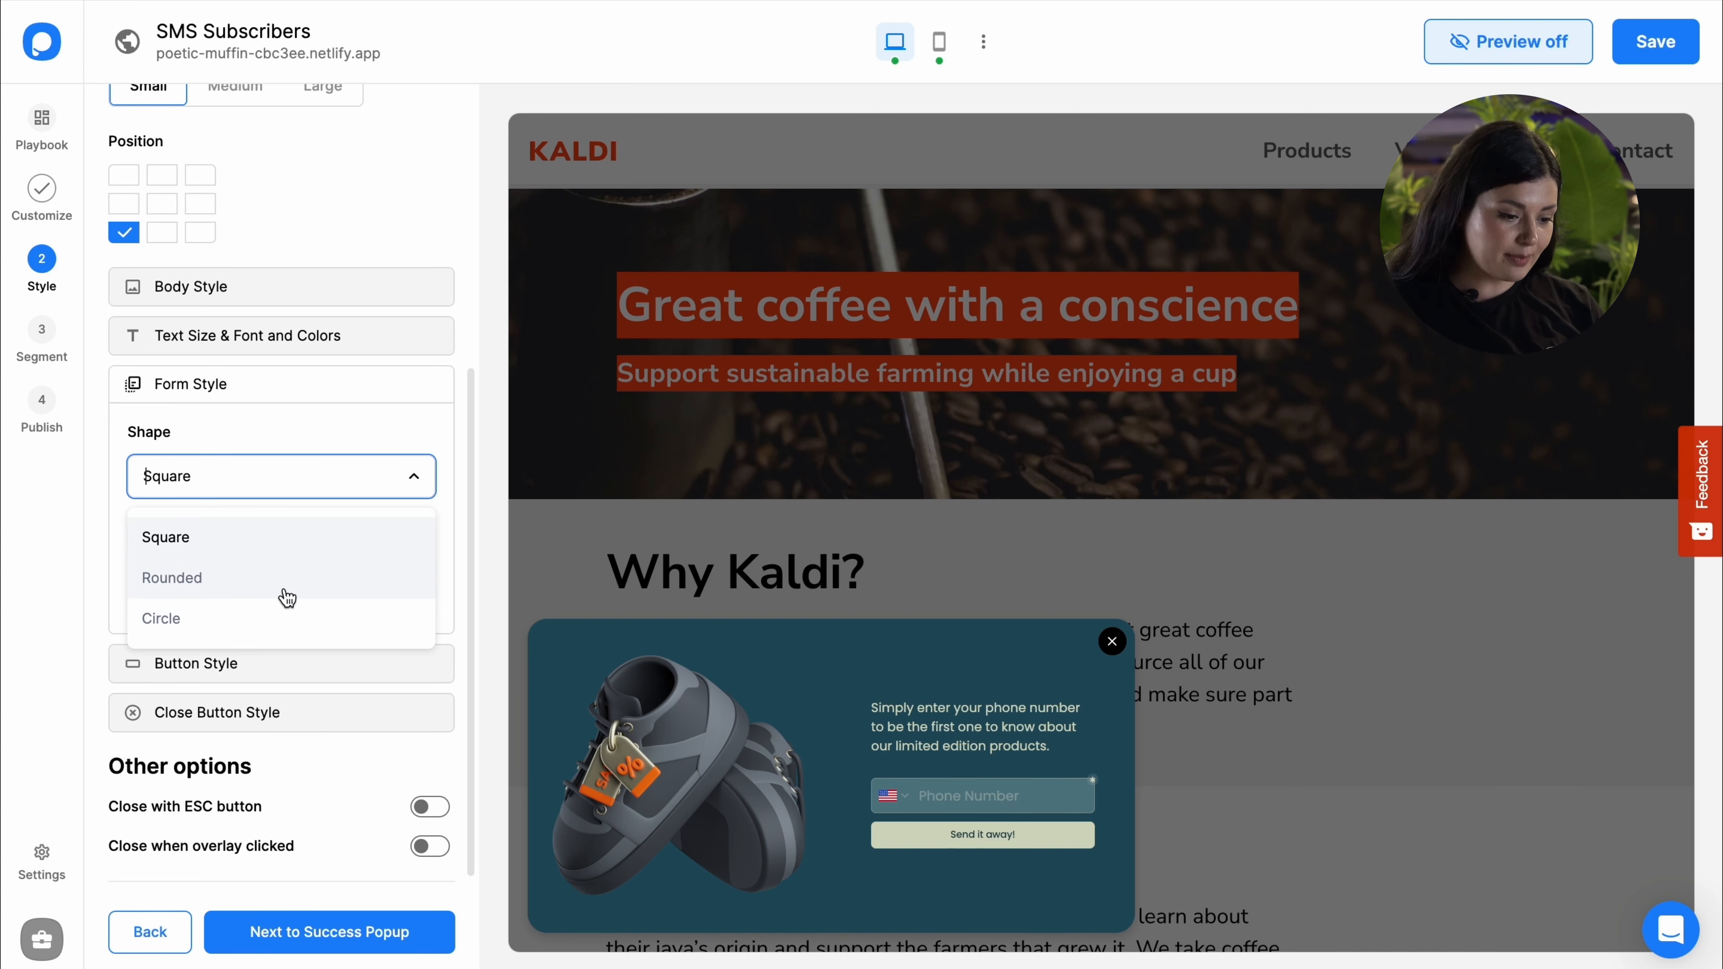